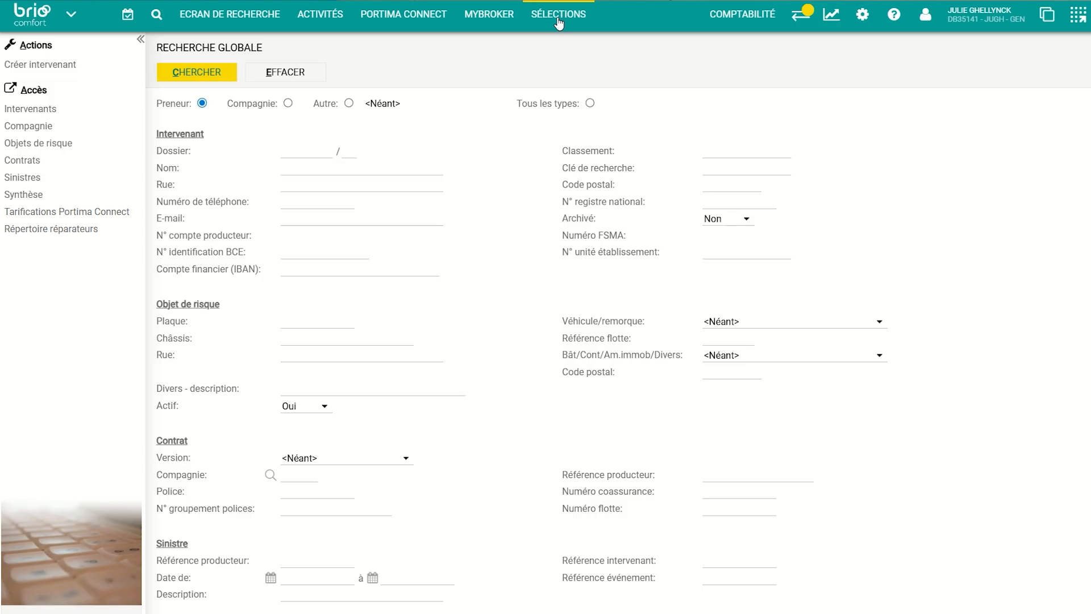
# Open Vue des sélections from the SÉLECTIONS menu and browse the 25 predefined selections
pyautogui.click(558, 22)
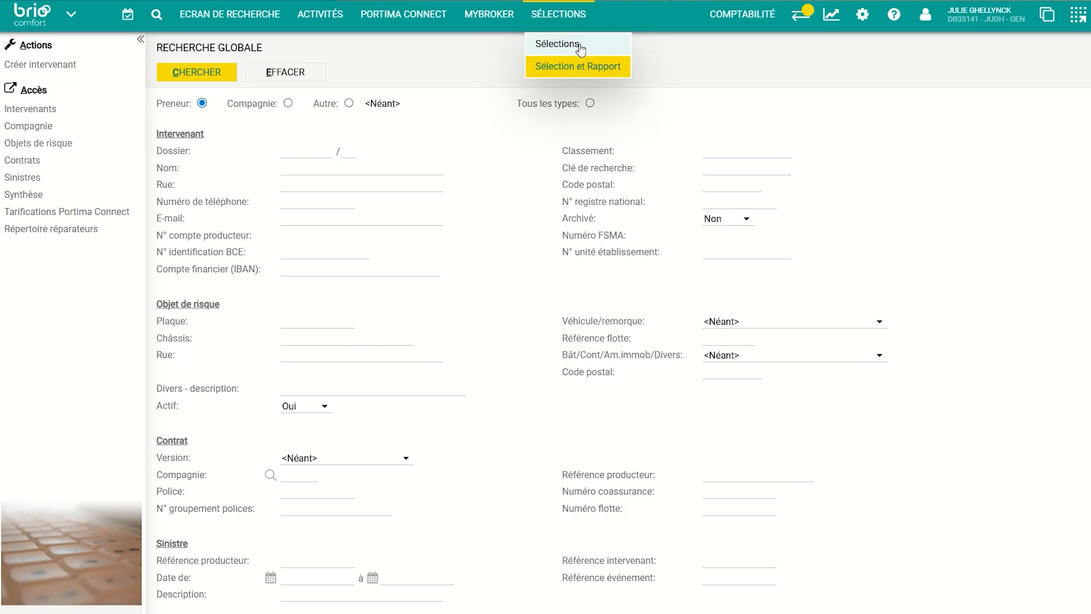
pyautogui.click(580, 47)
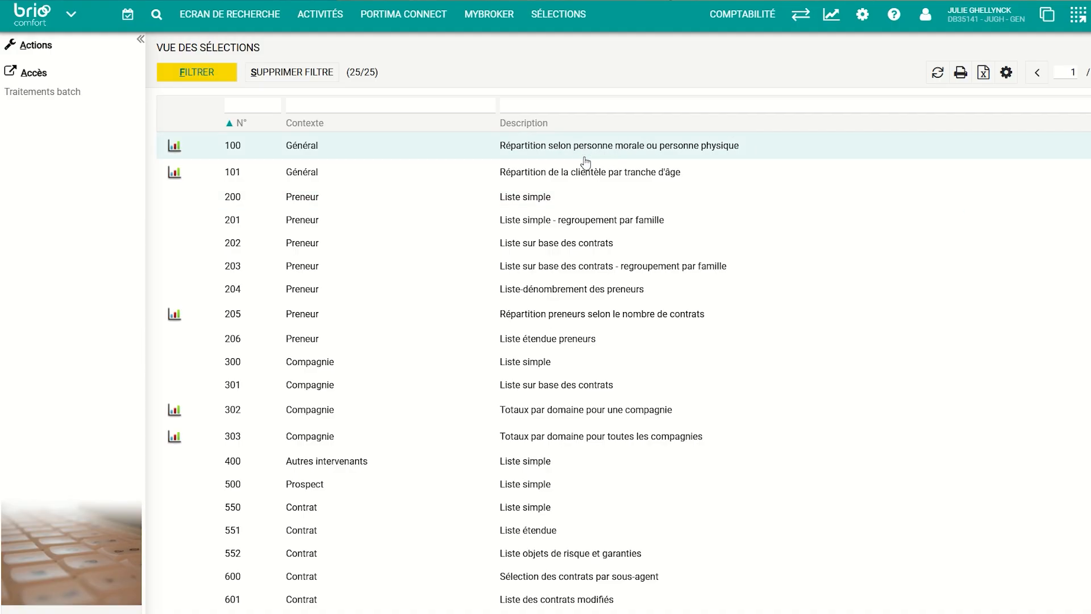
pyautogui.scroll(-2, 624, 415)
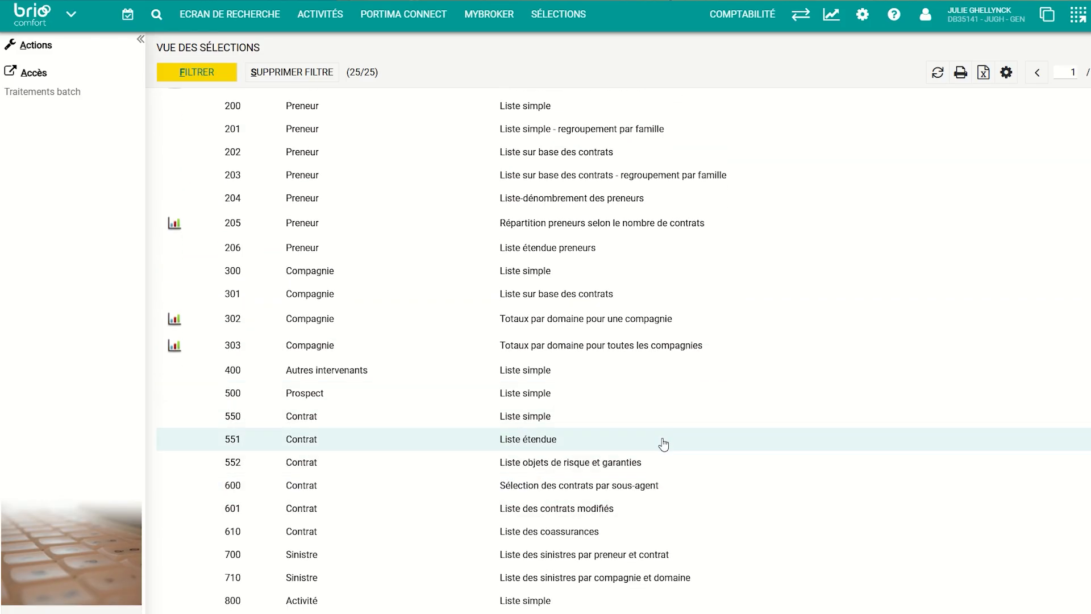
pyautogui.scroll(2, 665, 440)
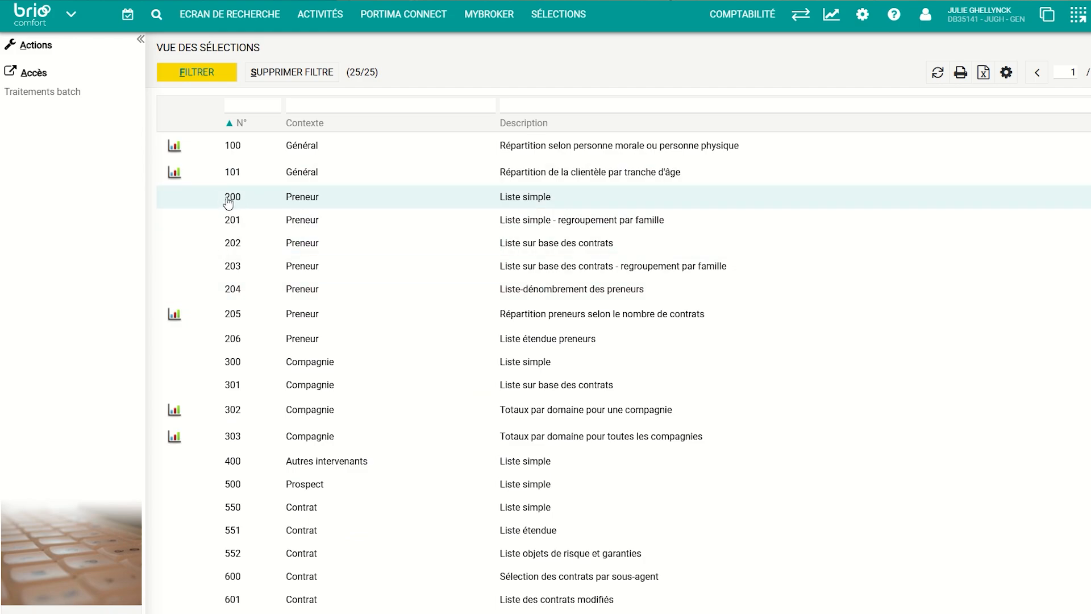
# Open selection 200 Preneur – Liste simple and set the Code postal criterion to = 1000
pyautogui.click(534, 199)
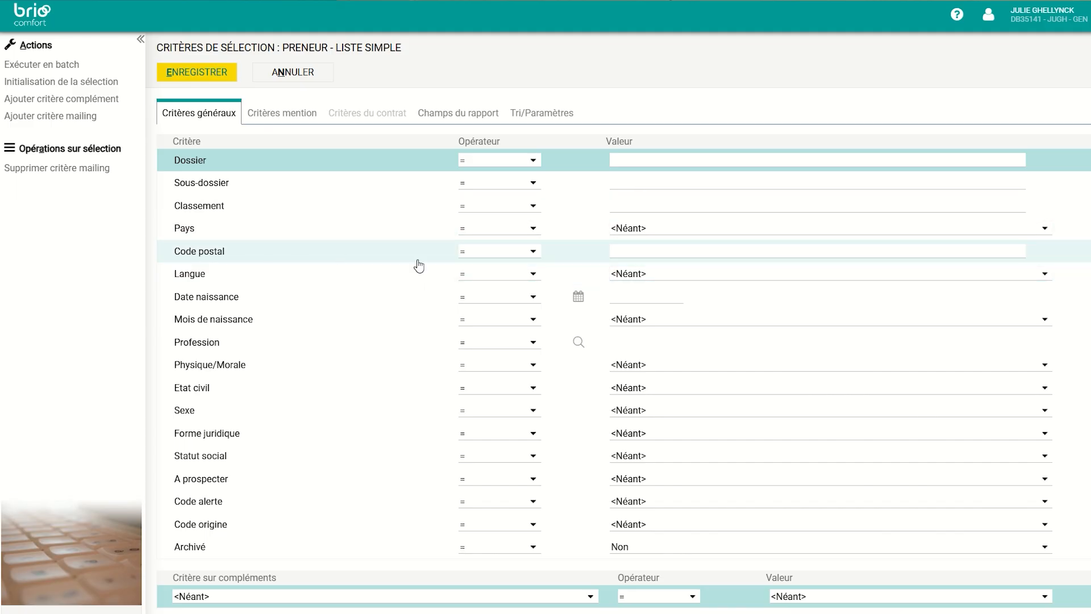
pyautogui.click(534, 257)
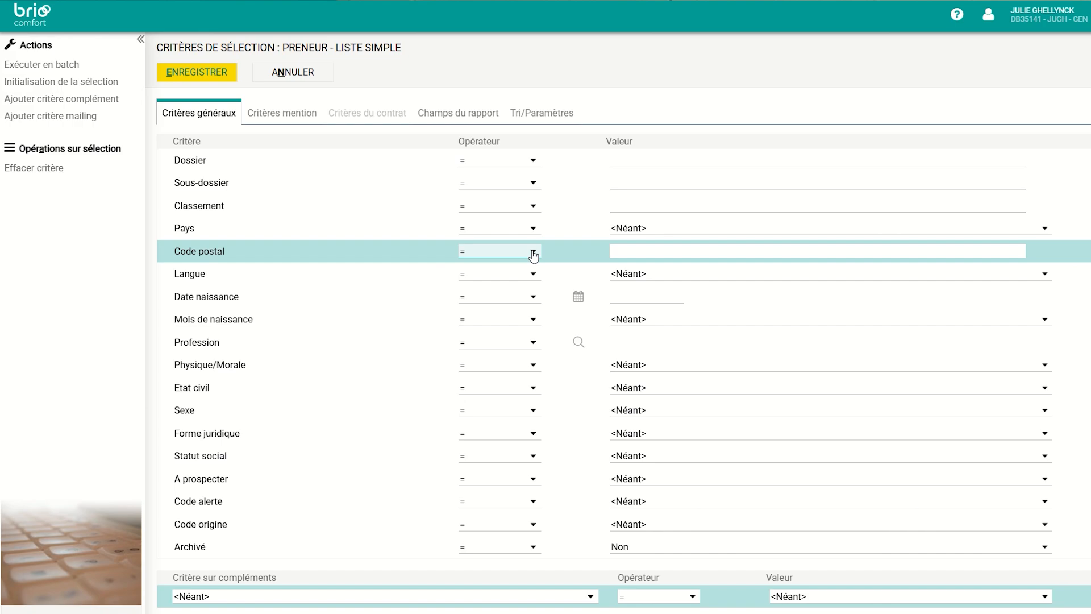
pyautogui.click(534, 257)
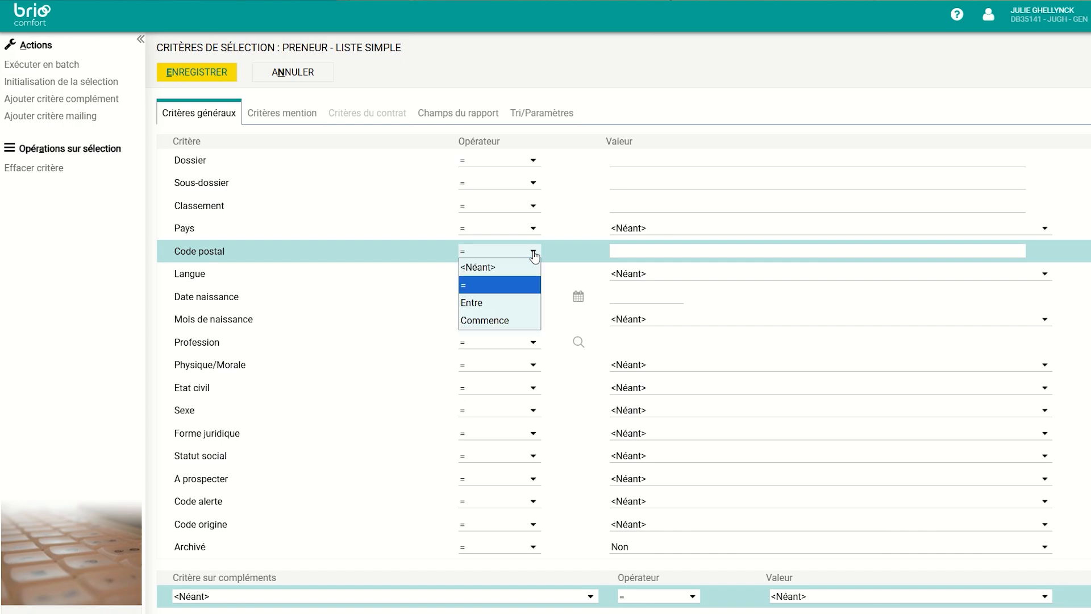
pyautogui.click(523, 291)
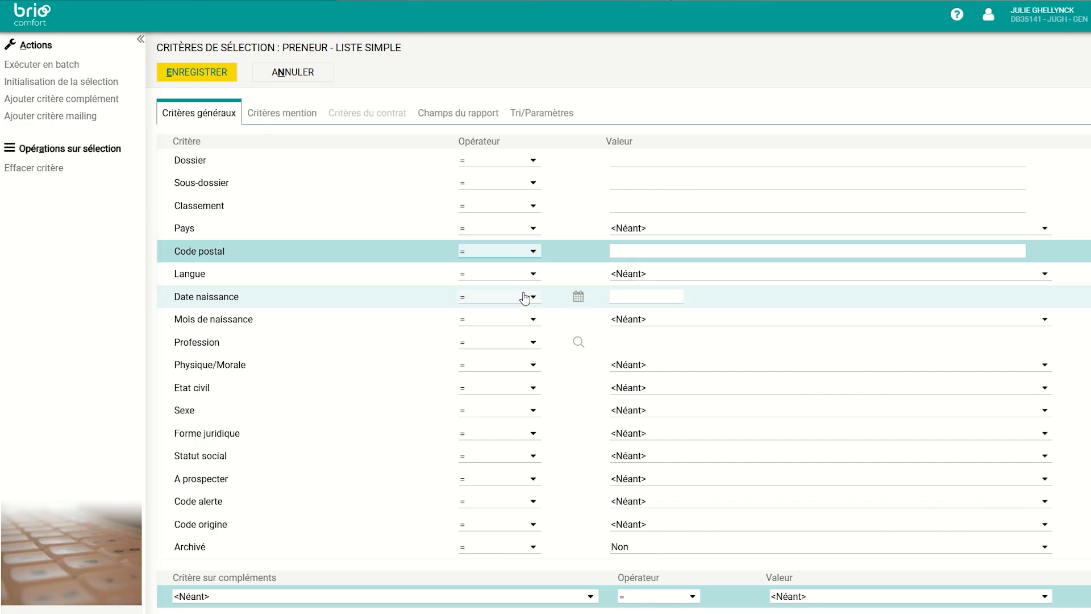
pyautogui.click(654, 249)
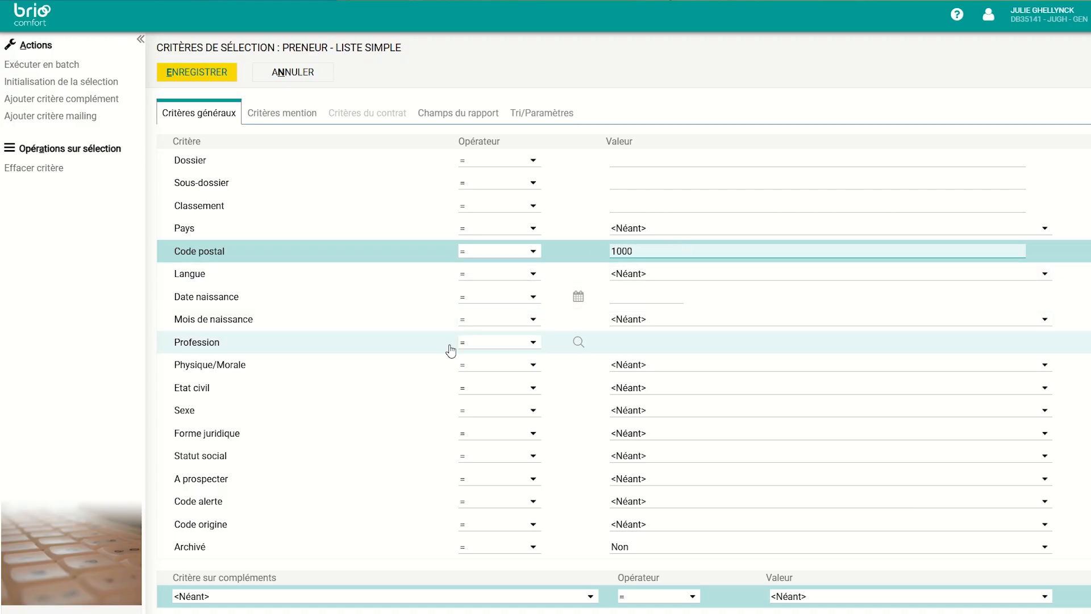
pyautogui.scroll(-1, 446, 420)
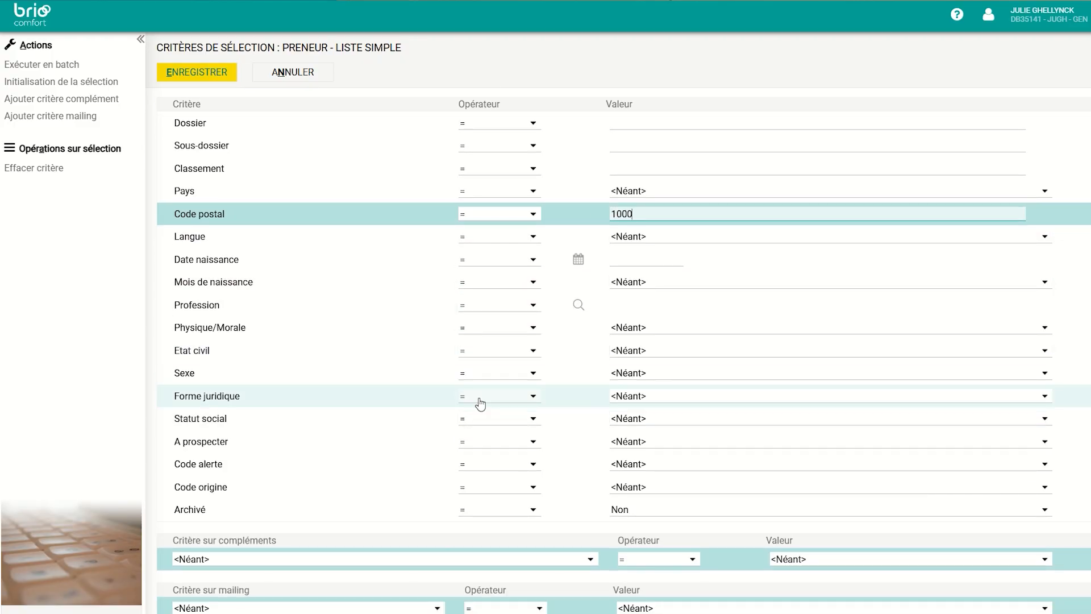
pyautogui.scroll(1, 477, 245)
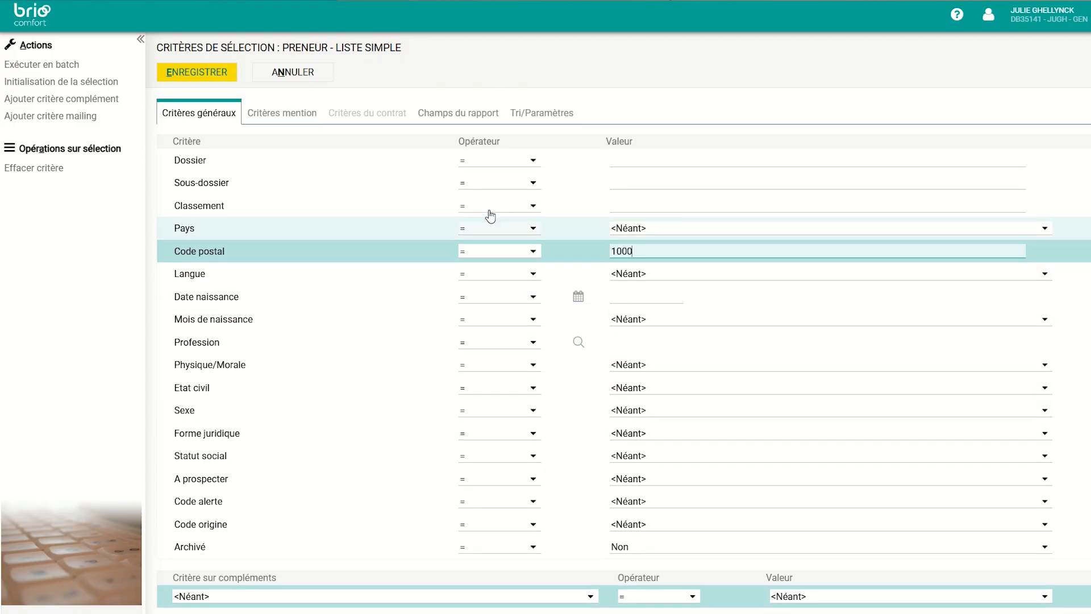
# Uncheck Sous-dossier, Classement, Nom conjoint, Pays, Langue, Description téléphone and Fax; check Physique/Morale
pyautogui.click(464, 117)
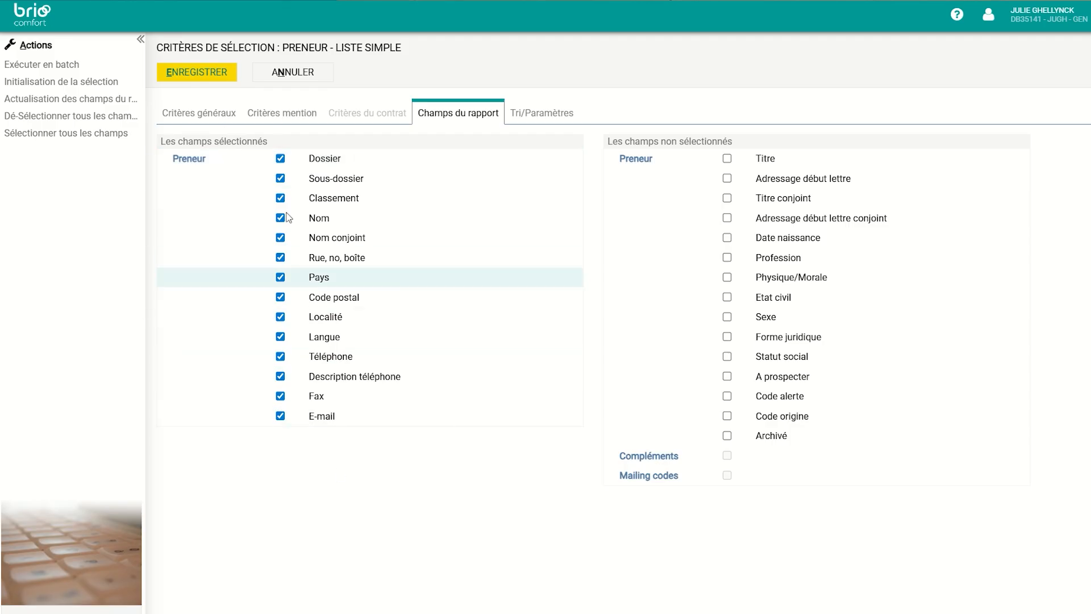
pyautogui.click(280, 178)
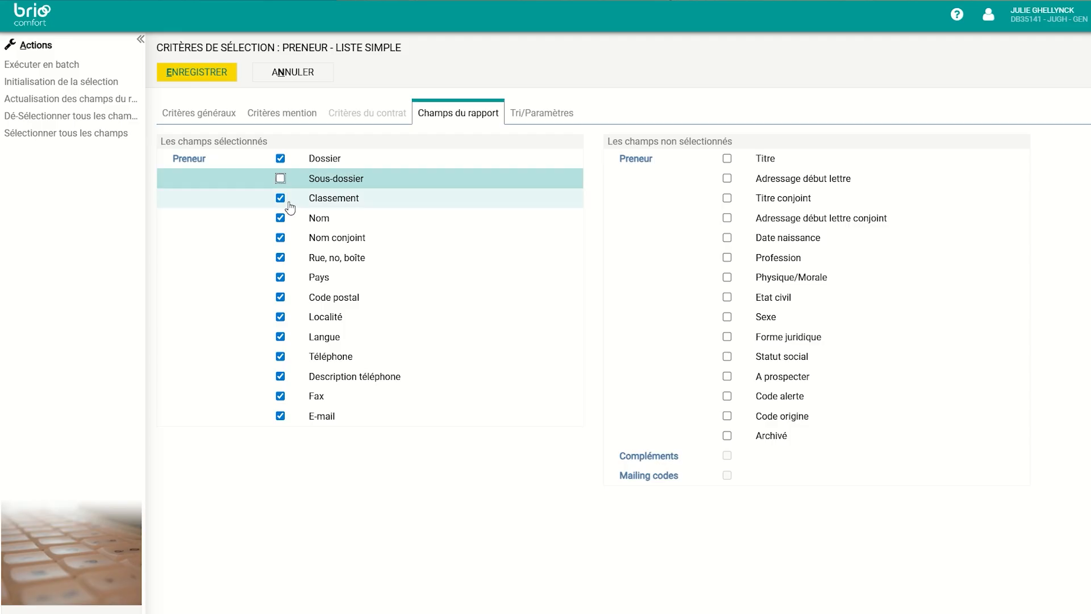
pyautogui.click(281, 198)
pyautogui.click(280, 238)
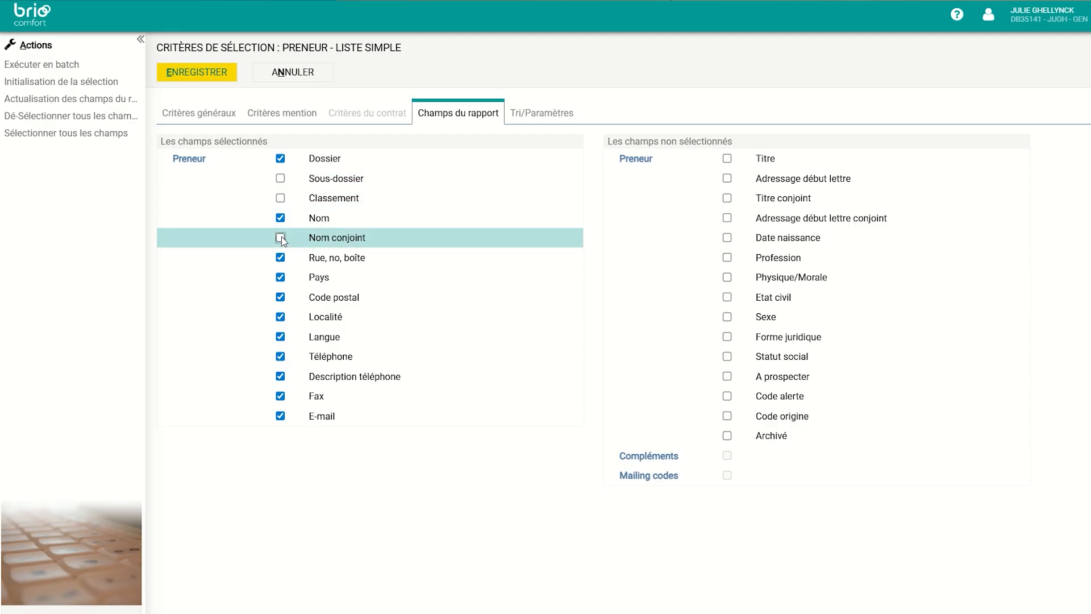
pyautogui.click(280, 277)
pyautogui.click(272, 337)
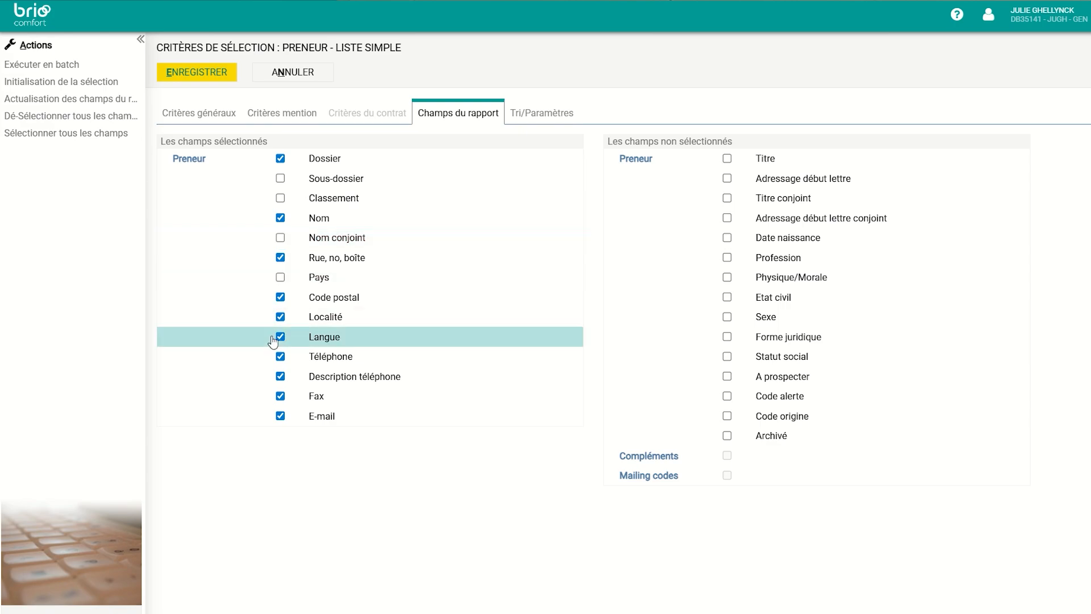
pyautogui.click(281, 338)
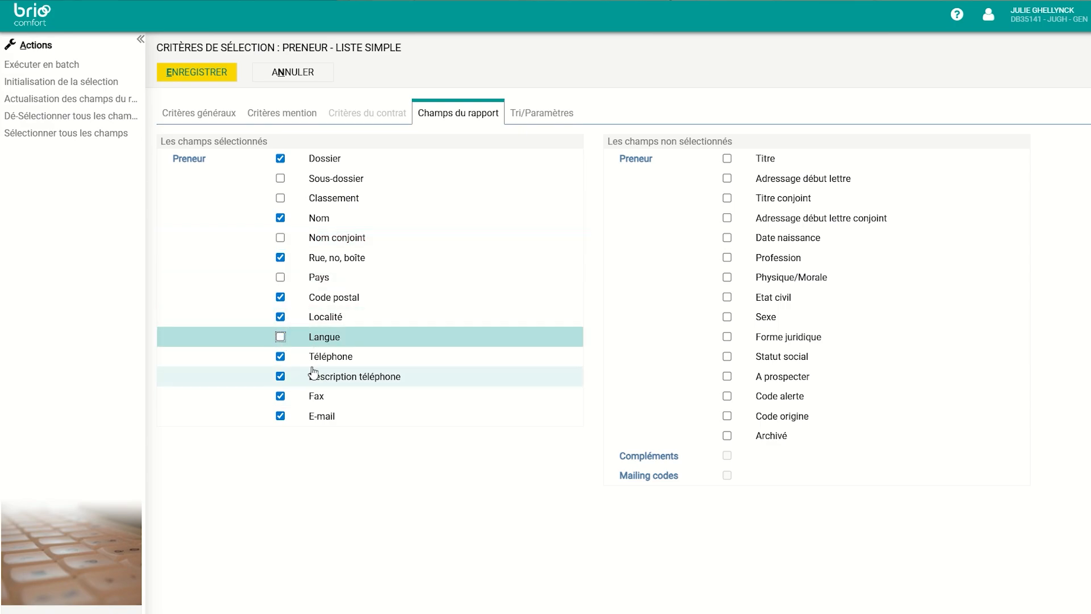
pyautogui.click(281, 377)
pyautogui.click(286, 403)
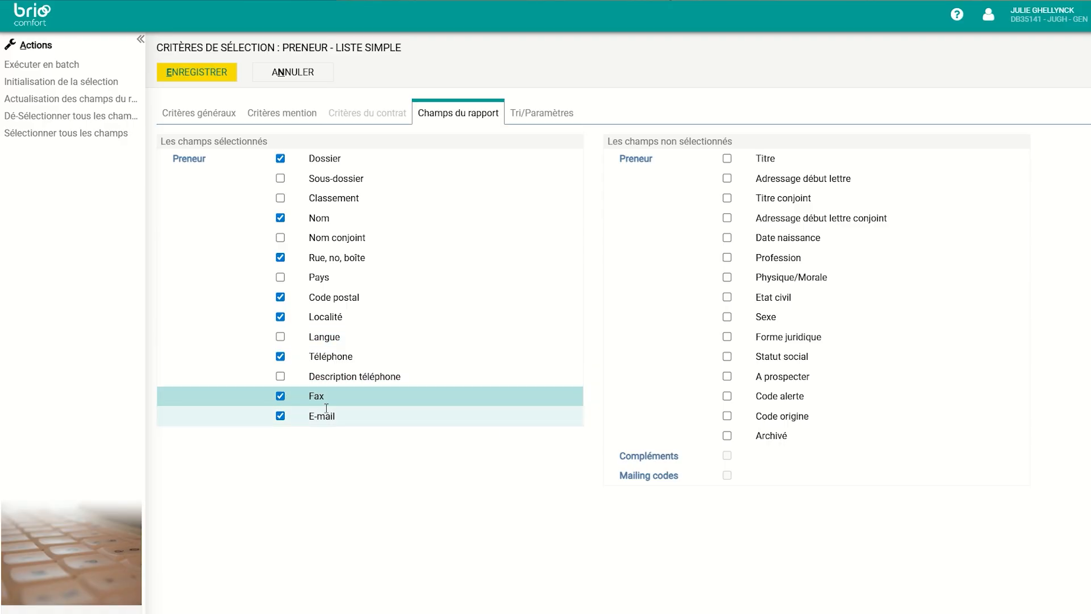
pyautogui.click(280, 396)
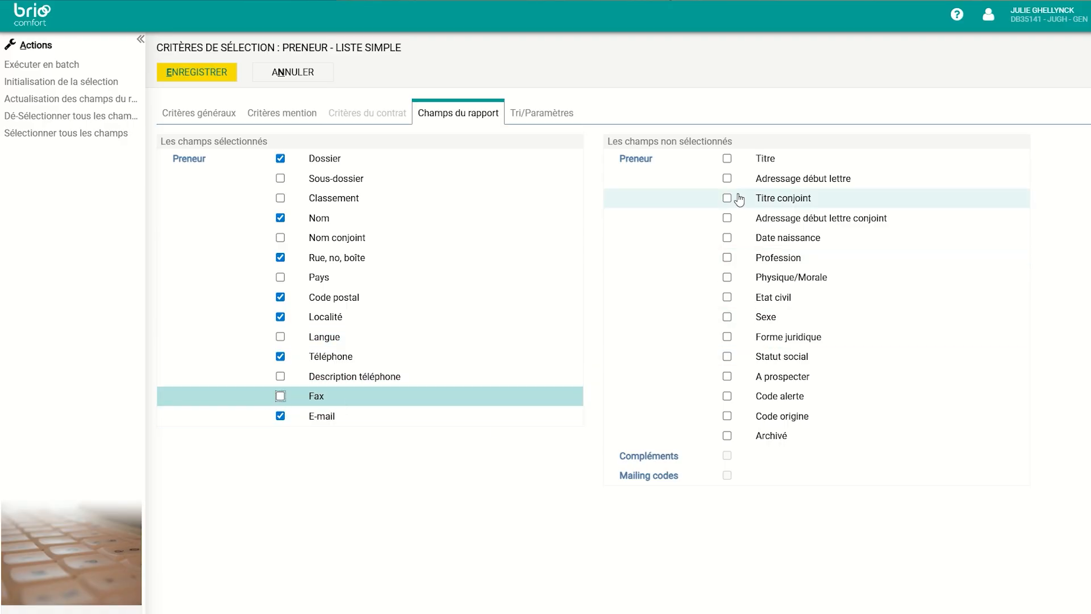
pyautogui.click(727, 278)
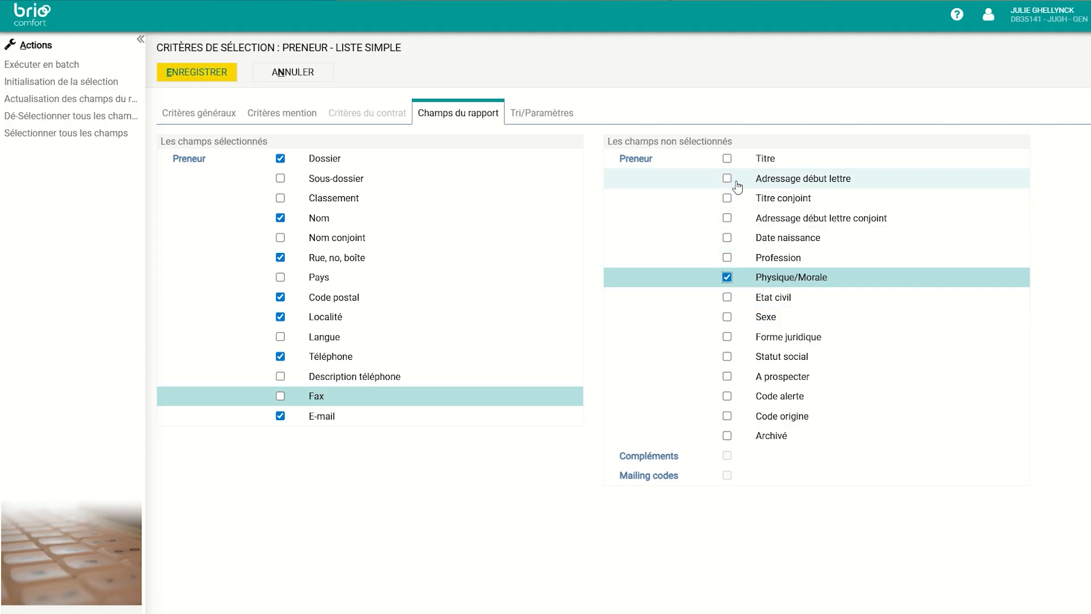
# Save and run the selection, refresh the batch list, and select the Code postal = 1000 run
pyautogui.click(194, 74)
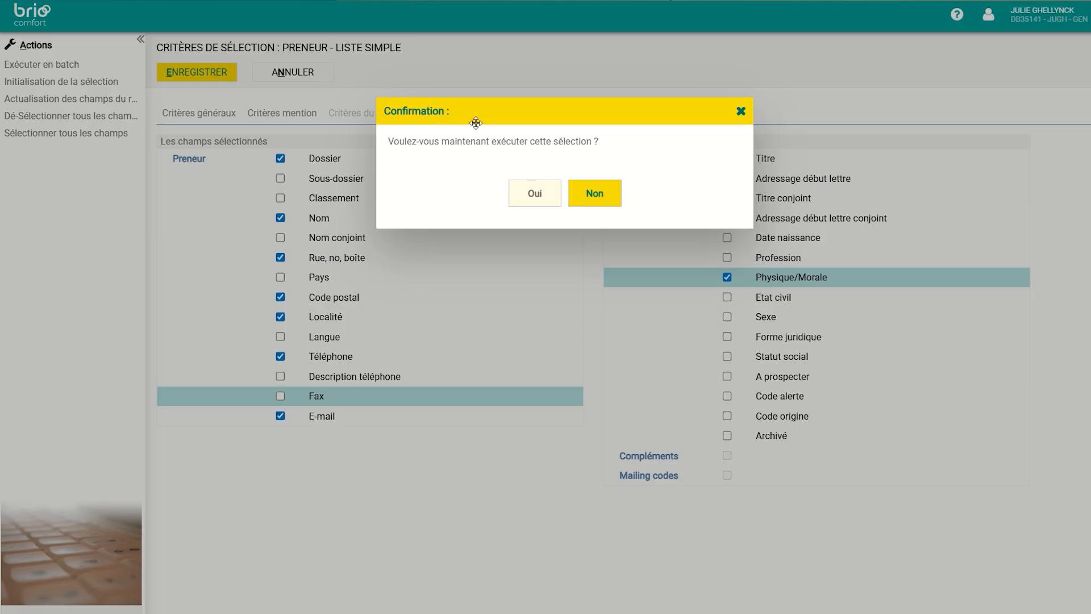
pyautogui.click(535, 194)
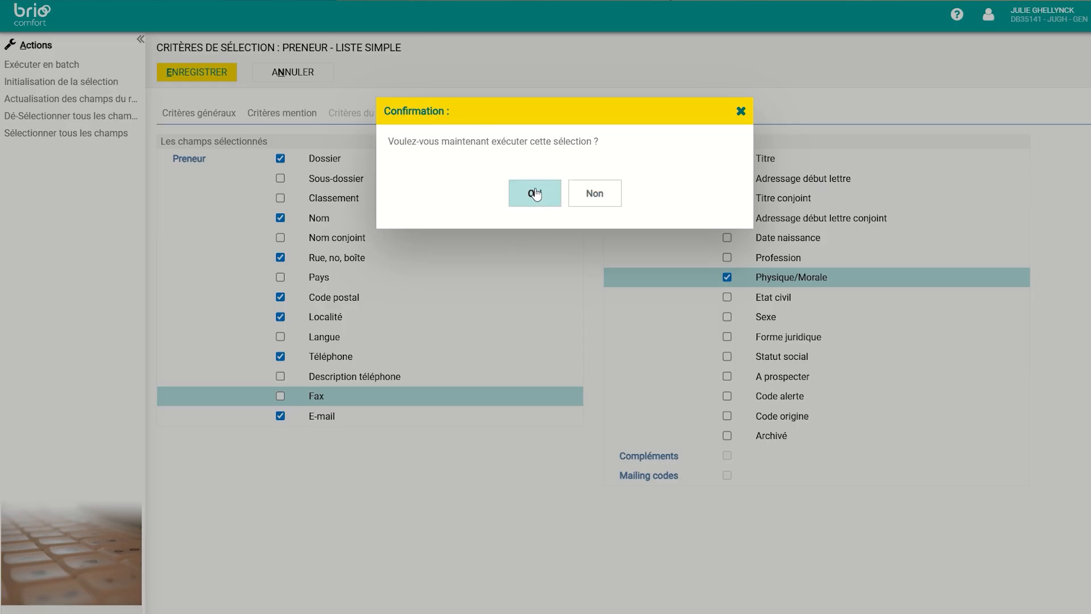
pyautogui.click(535, 195)
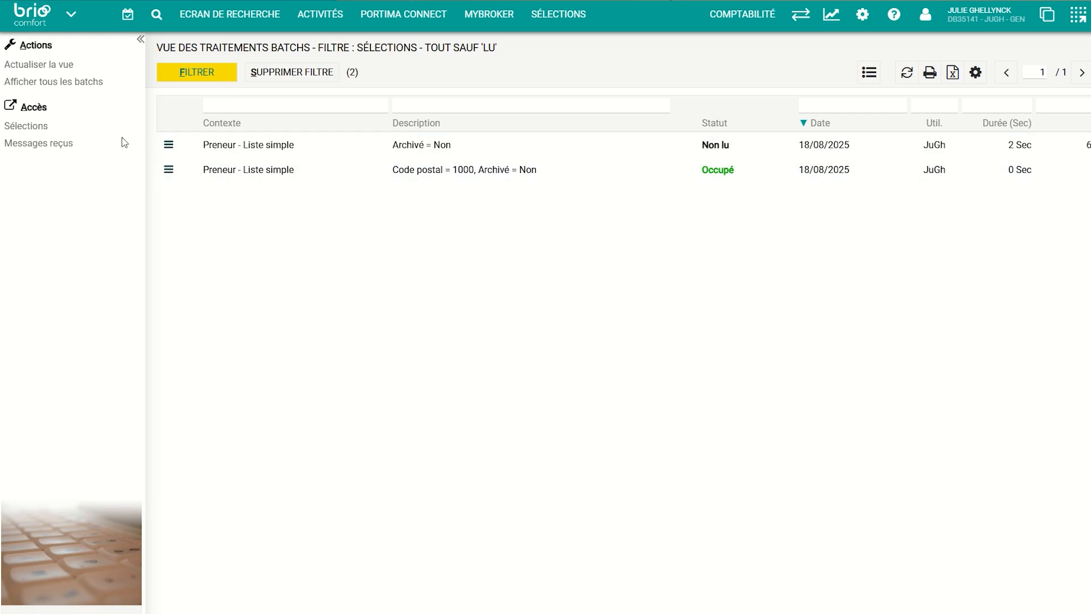
pyautogui.click(51, 64)
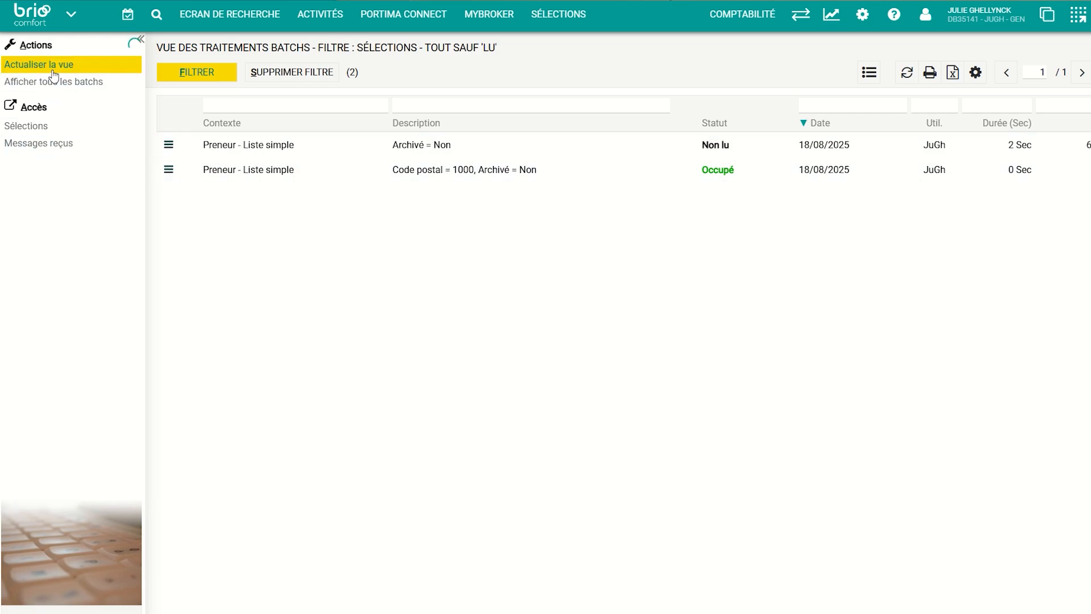
pyautogui.click(266, 178)
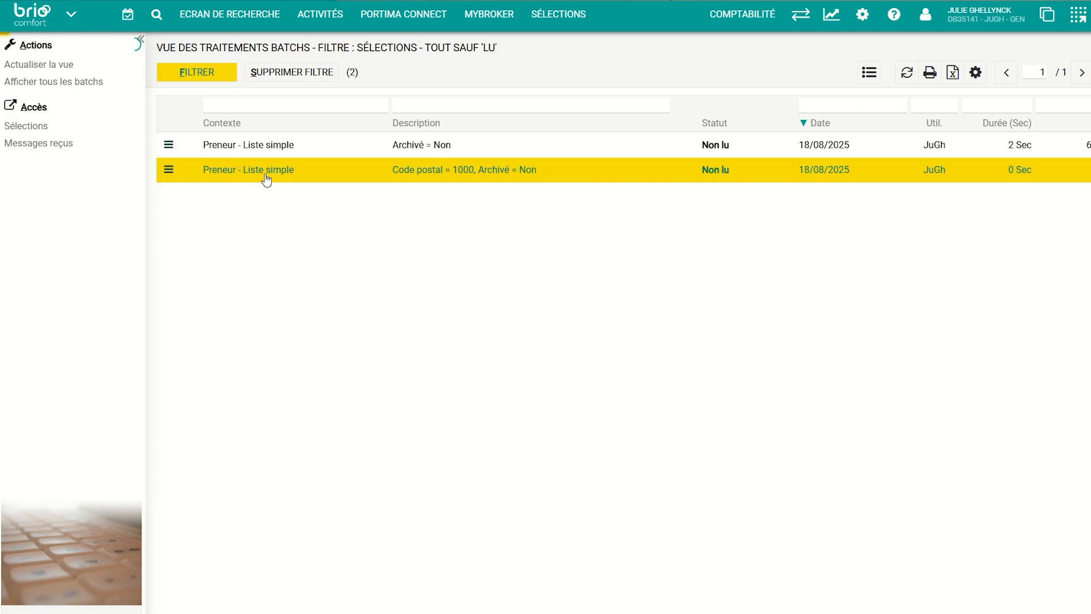
# Open the finished Code postal = 1000 run to view its 20 result records
pyautogui.doubleClick(266, 179)
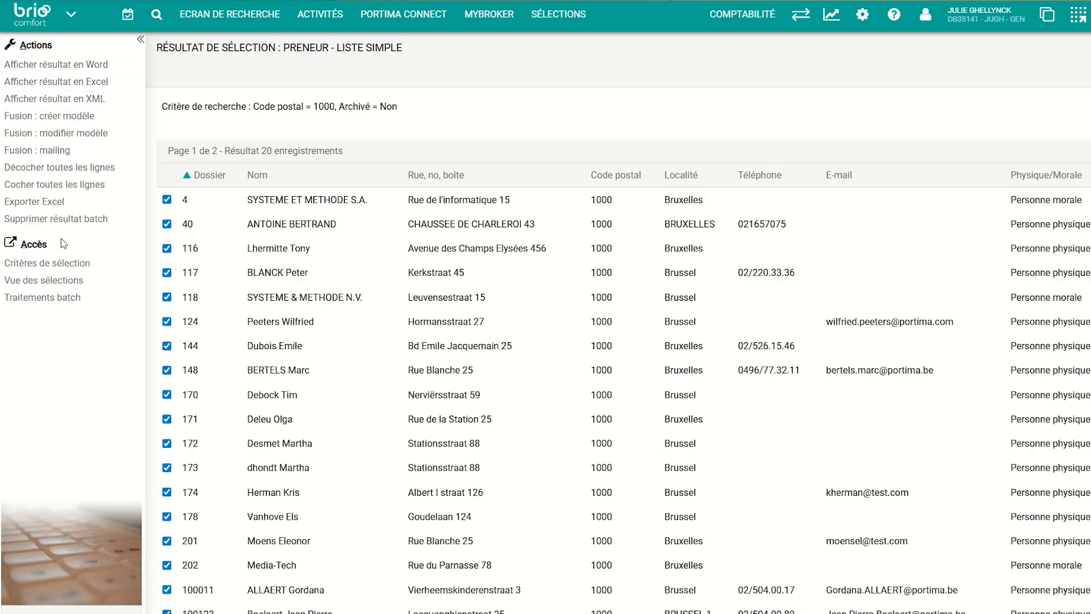
# Return to the selections list and open selection 202 Preneur – Liste sur base des contrats
pyautogui.click(29, 282)
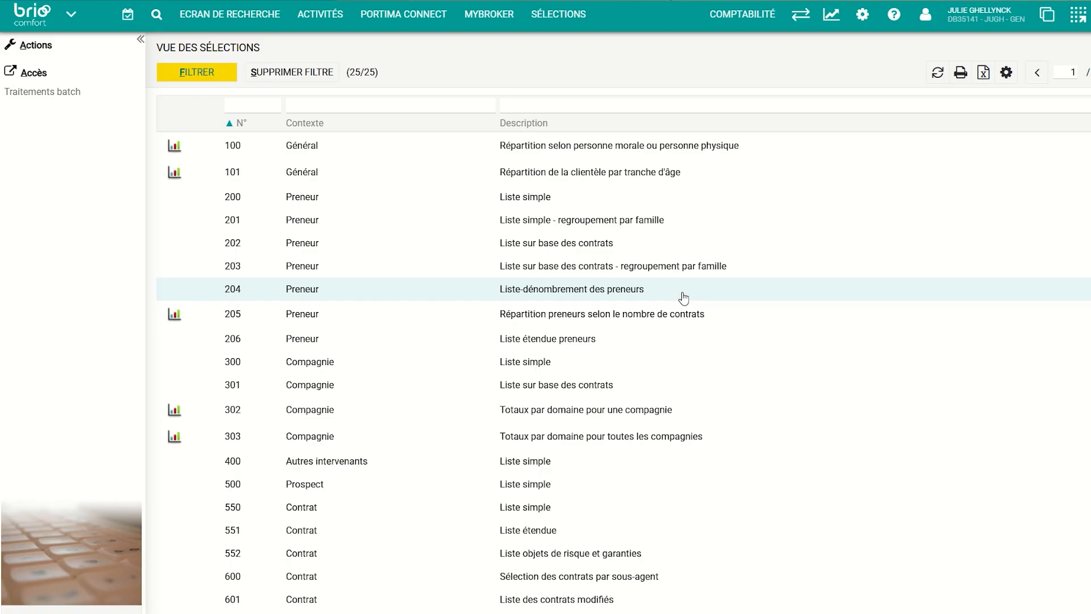
pyautogui.doubleClick(603, 249)
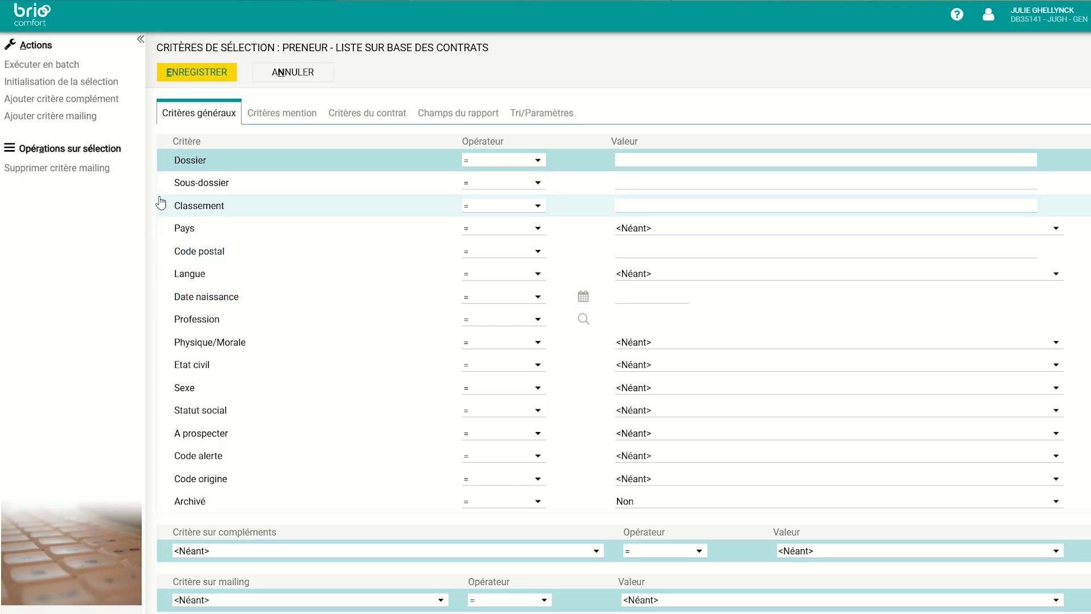
# Set contract criteria Domaine to Auto and Type de police to Tourisme et Affaires, usage mixte
pyautogui.click(356, 117)
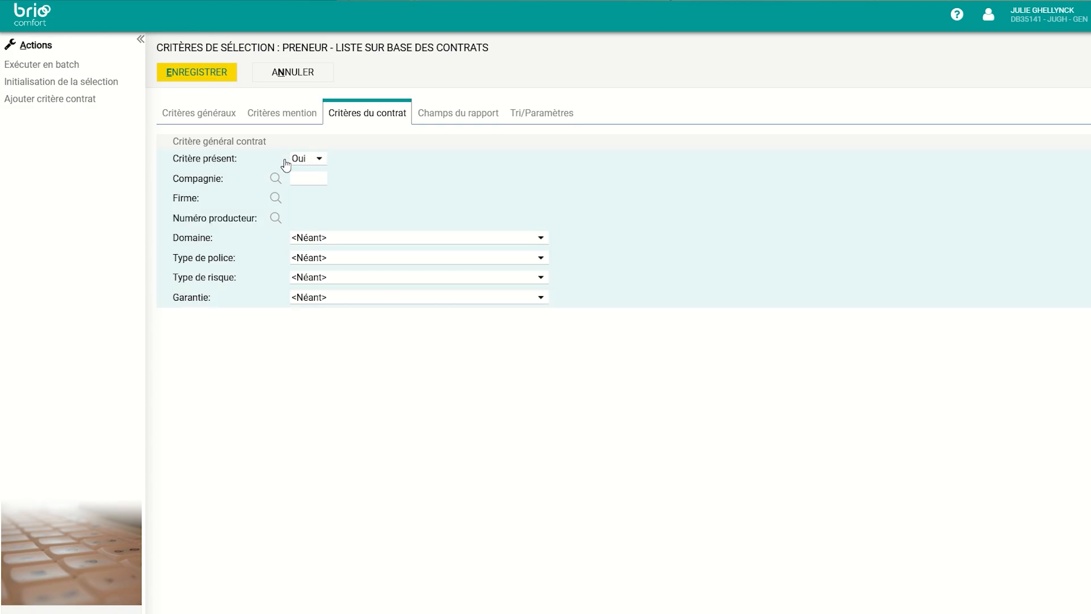
pyautogui.click(319, 243)
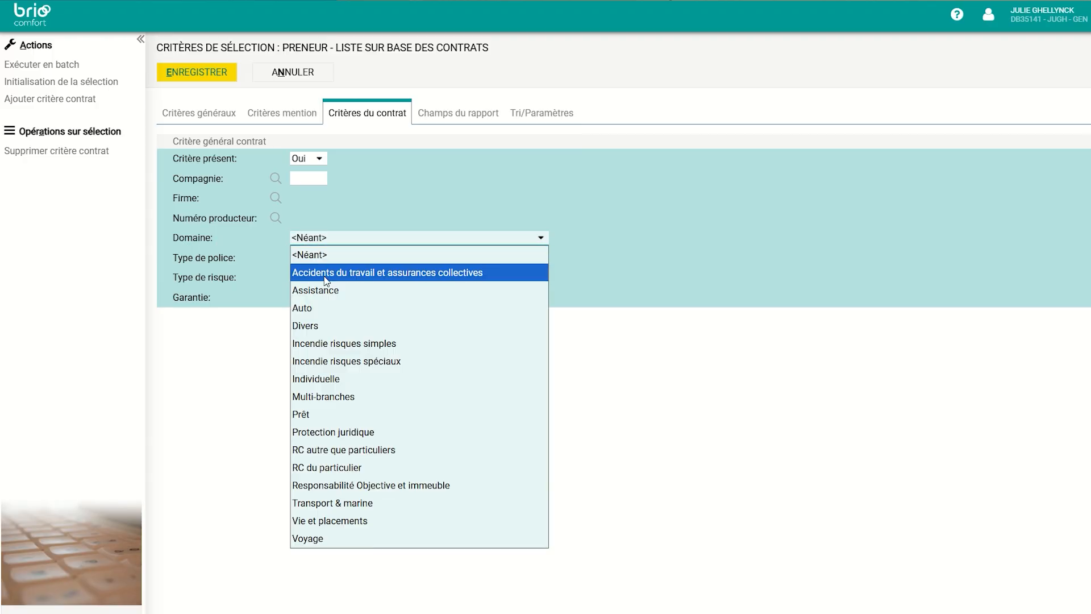
pyautogui.click(310, 309)
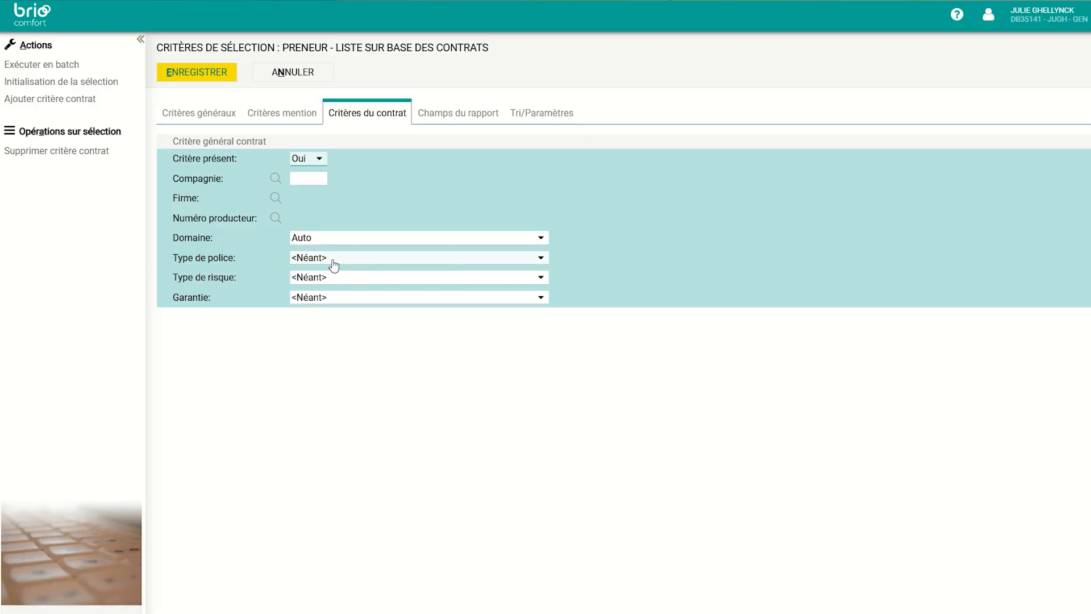
pyautogui.click(334, 265)
pyautogui.click(331, 263)
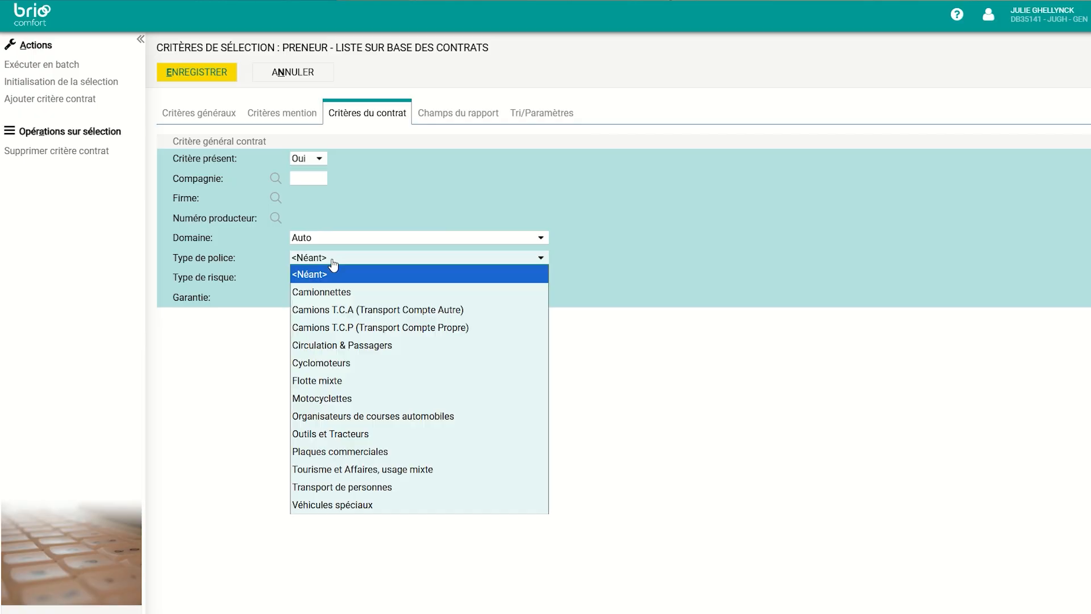
pyautogui.click(374, 476)
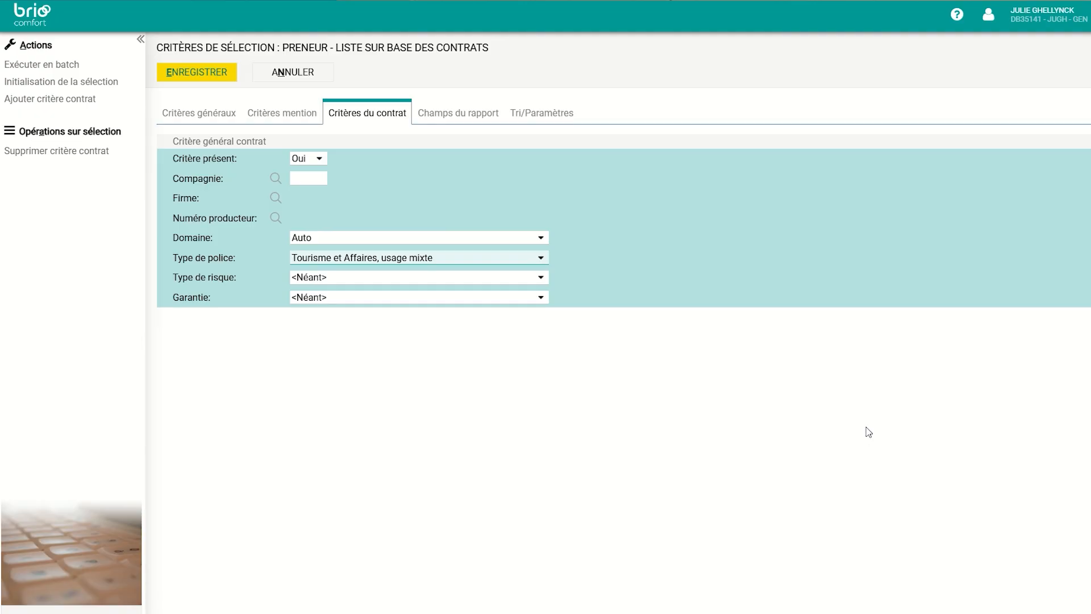
pyautogui.click(428, 118)
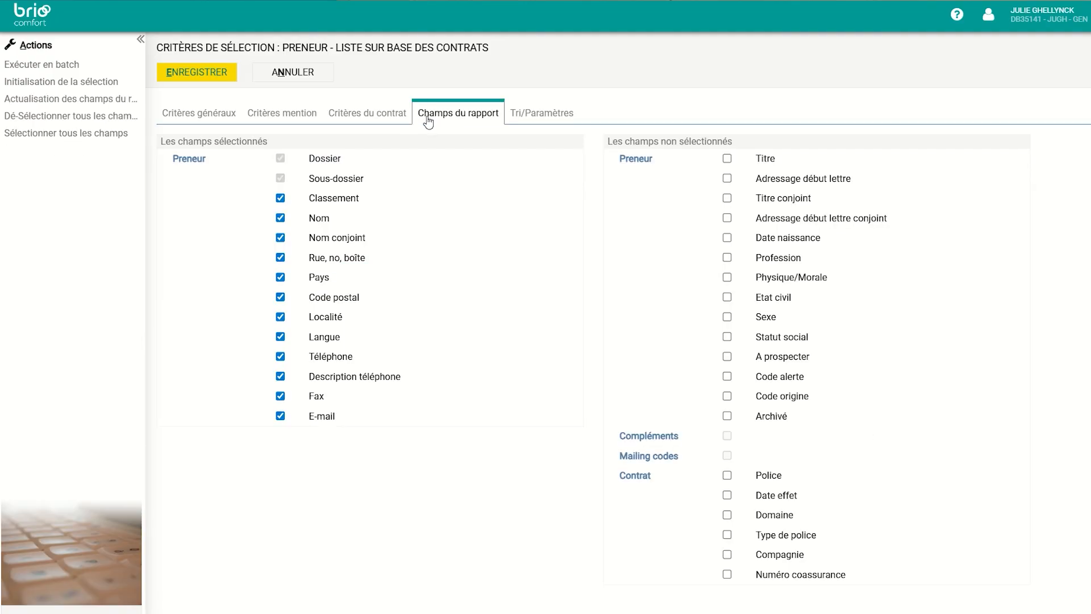
# Remove Classement, Pays, Fax, Description téléphone and Langue from the report fields
pyautogui.click(281, 218)
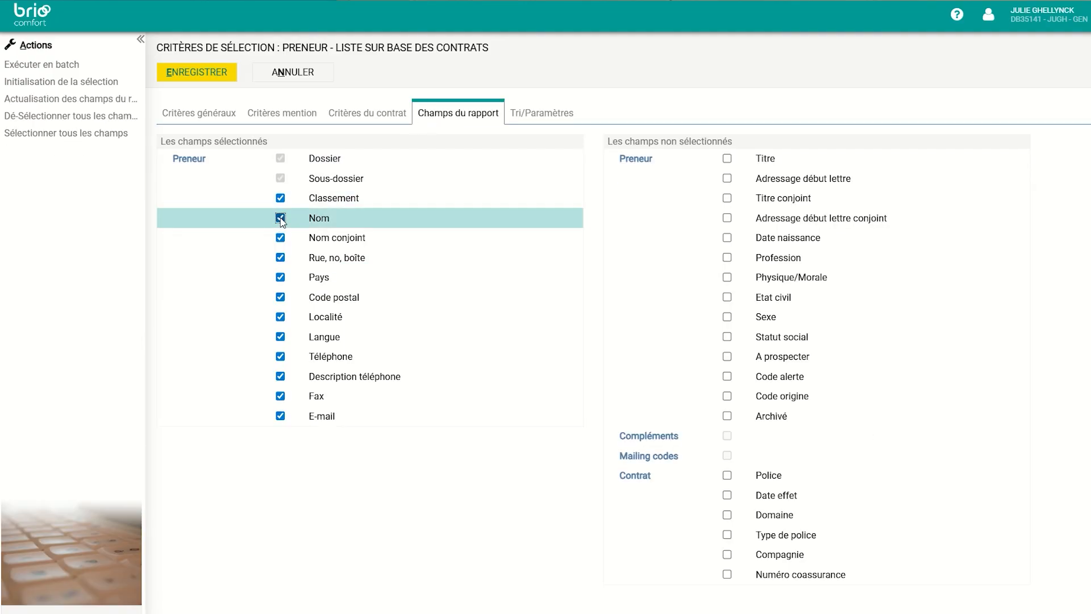
pyautogui.click(280, 198)
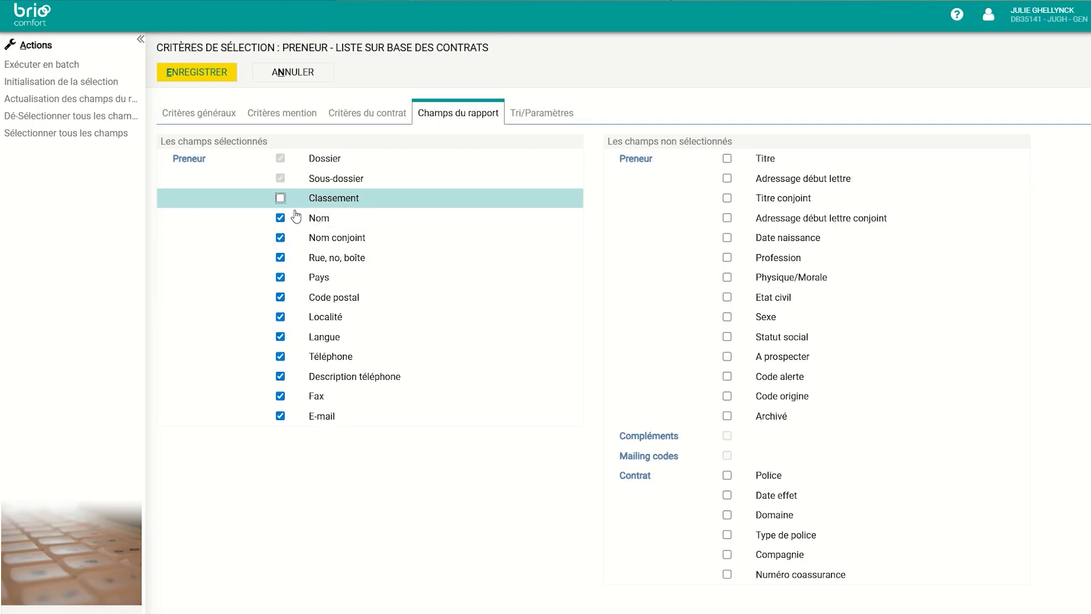
pyautogui.click(281, 243)
pyautogui.click(280, 277)
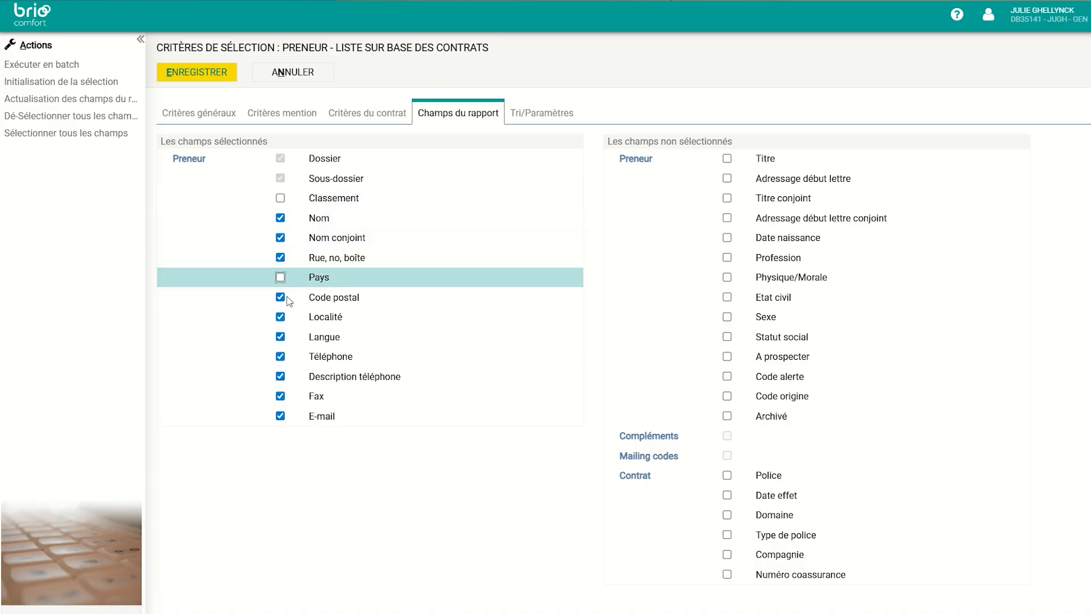
pyautogui.click(281, 396)
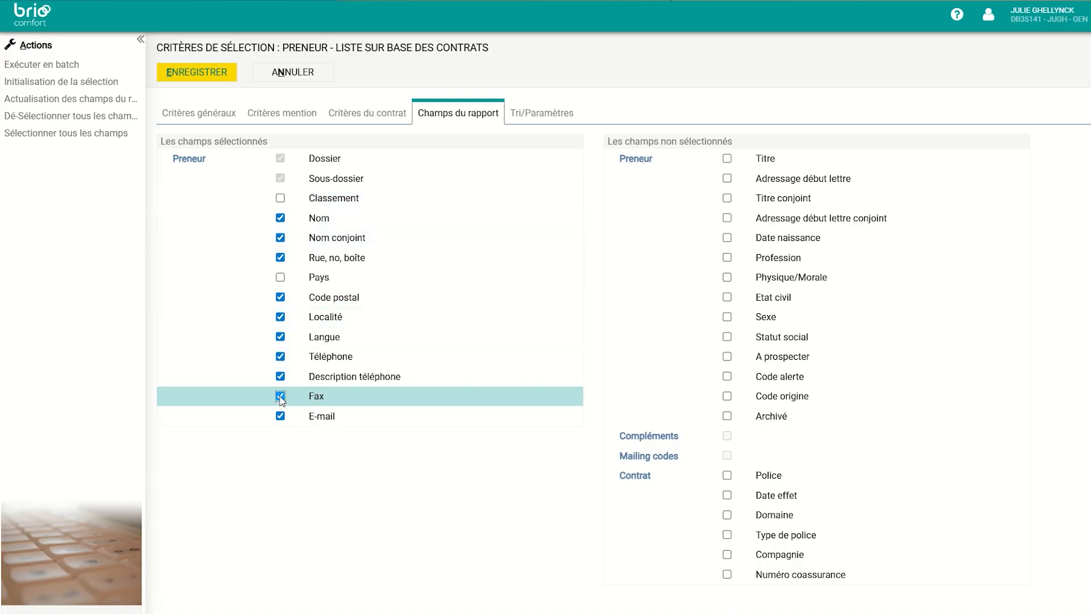
pyautogui.click(280, 376)
pyautogui.click(281, 336)
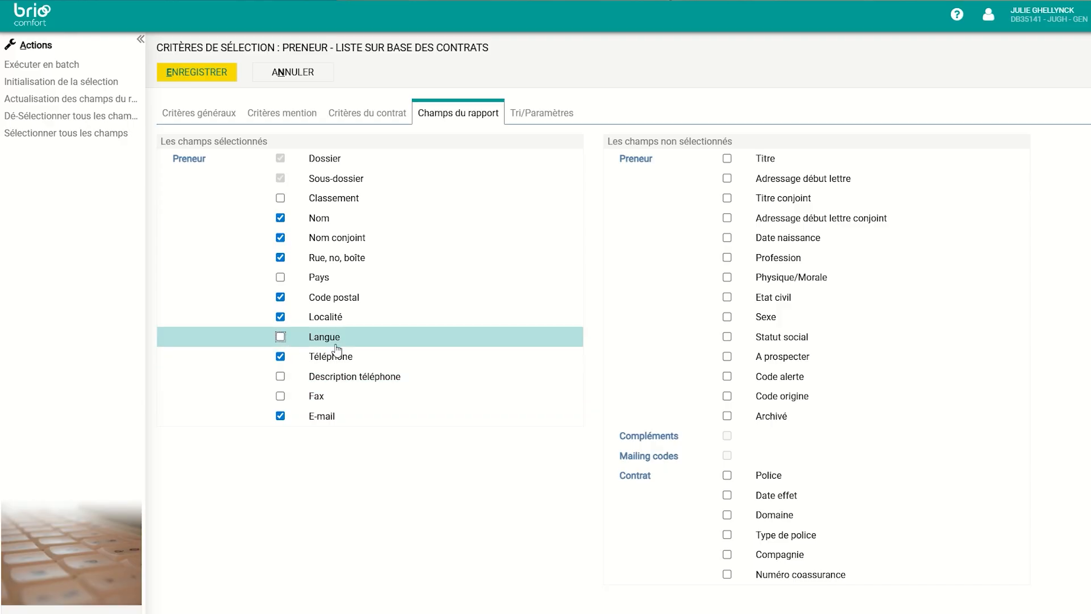
# Add the contract fields Police, Date effet, Domaine and Compagnie to the report
pyautogui.click(727, 475)
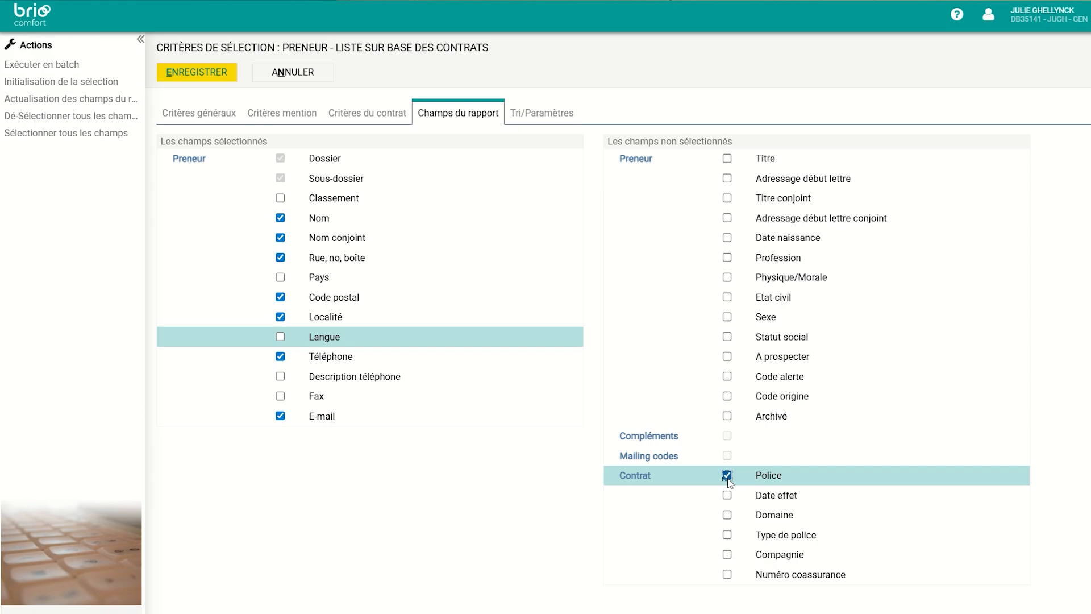
pyautogui.click(727, 495)
pyautogui.click(727, 515)
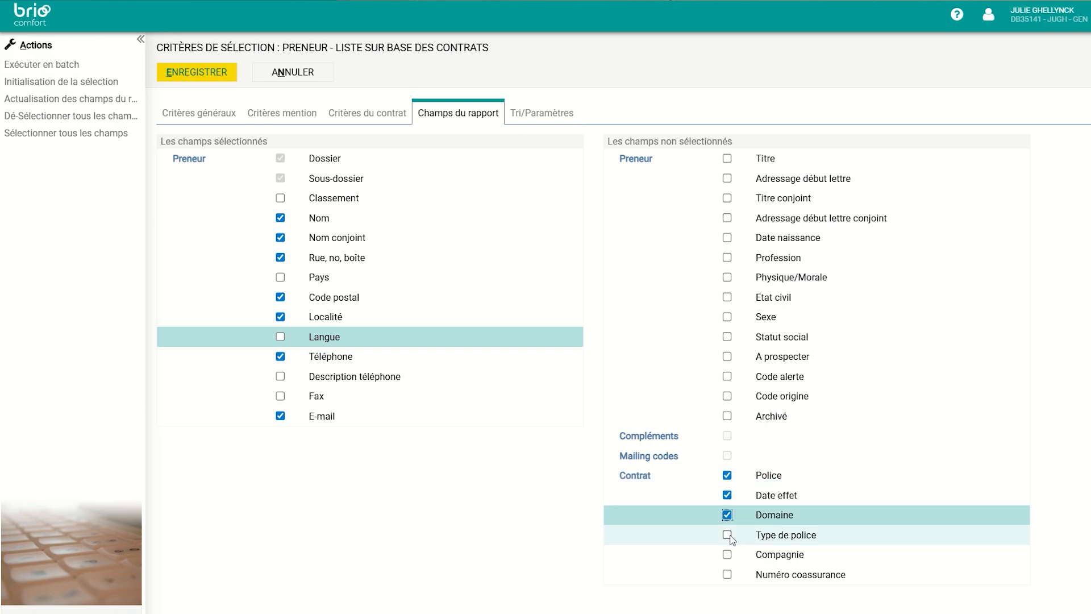
pyautogui.click(780, 553)
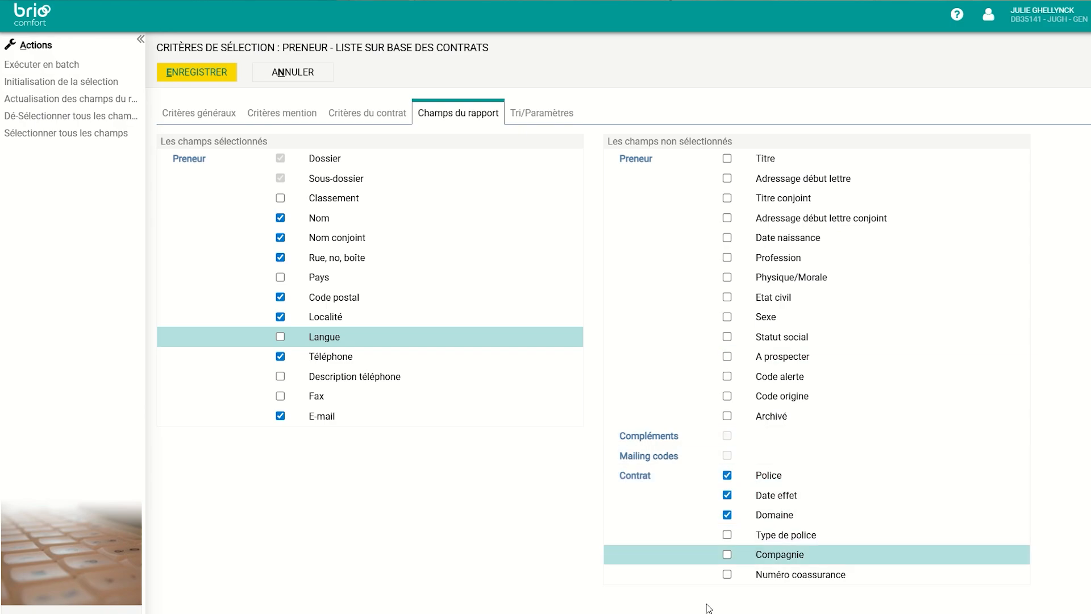
pyautogui.click(729, 554)
pyautogui.click(728, 554)
pyautogui.click(532, 117)
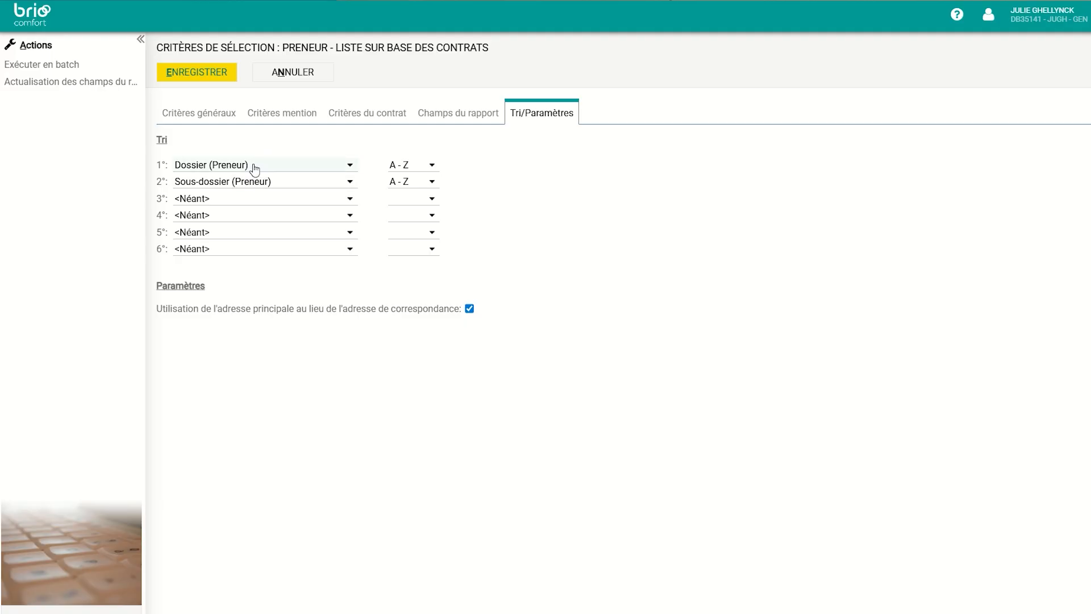
# Sort by Nom (Preneur) only, setting the second sort key to <Néant>, and save the selection
pyautogui.click(233, 166)
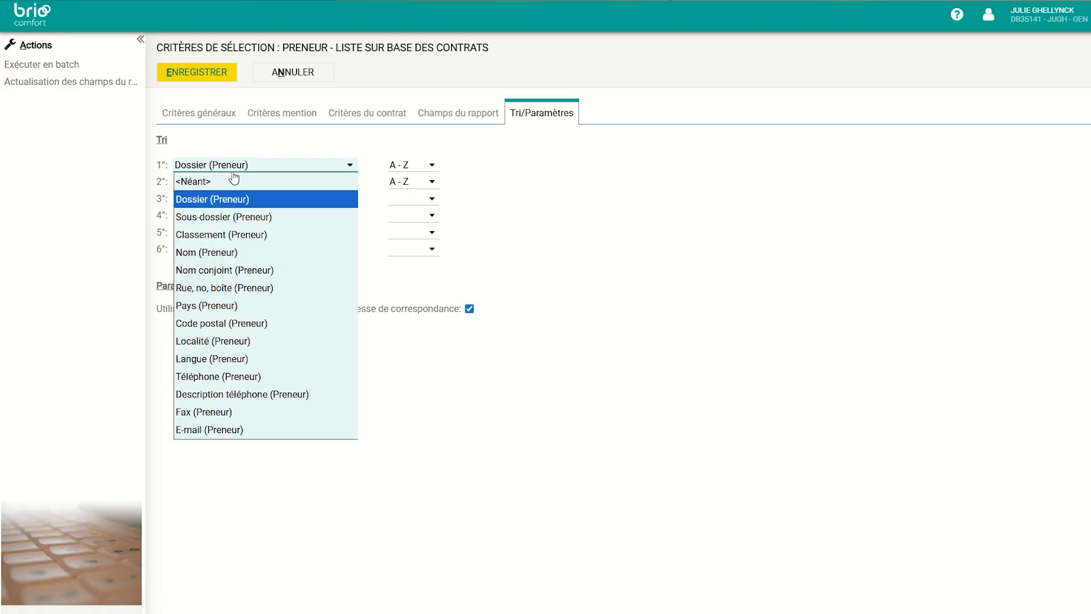
pyautogui.click(207, 253)
pyautogui.click(229, 183)
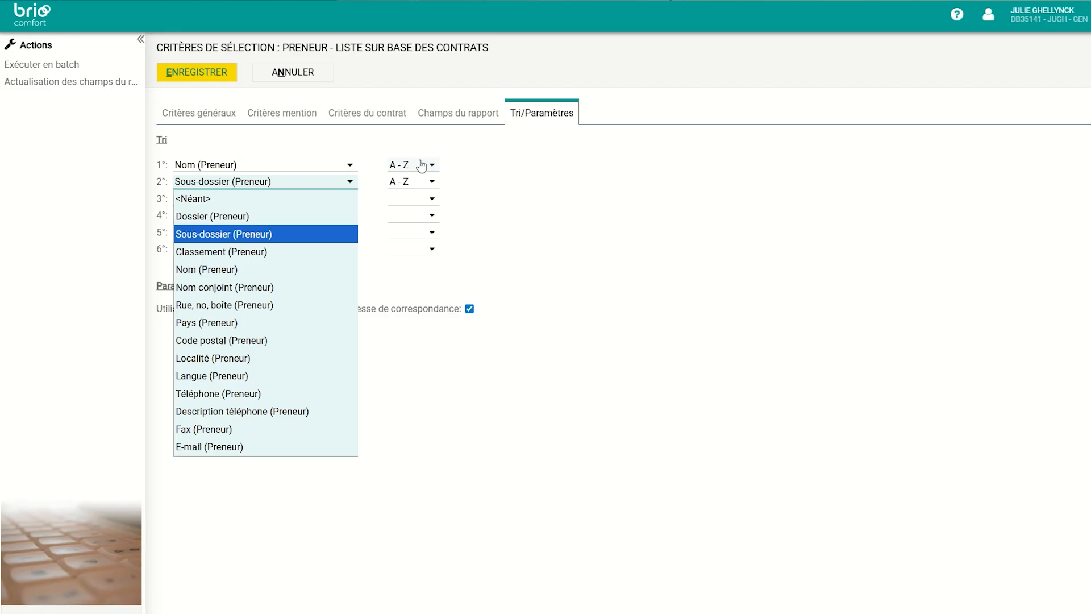
pyautogui.click(269, 206)
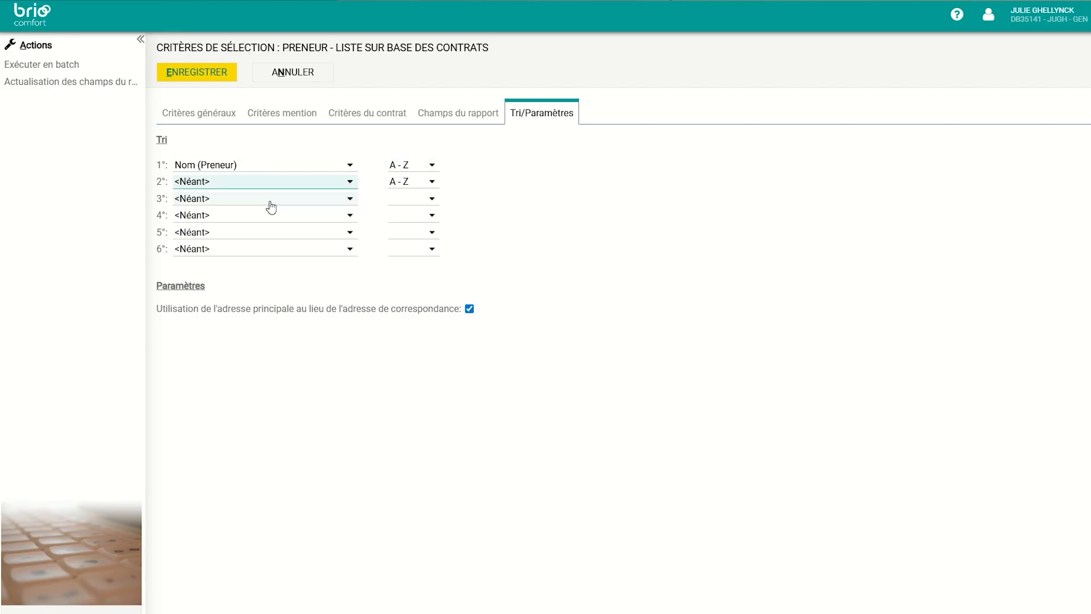
pyautogui.click(209, 80)
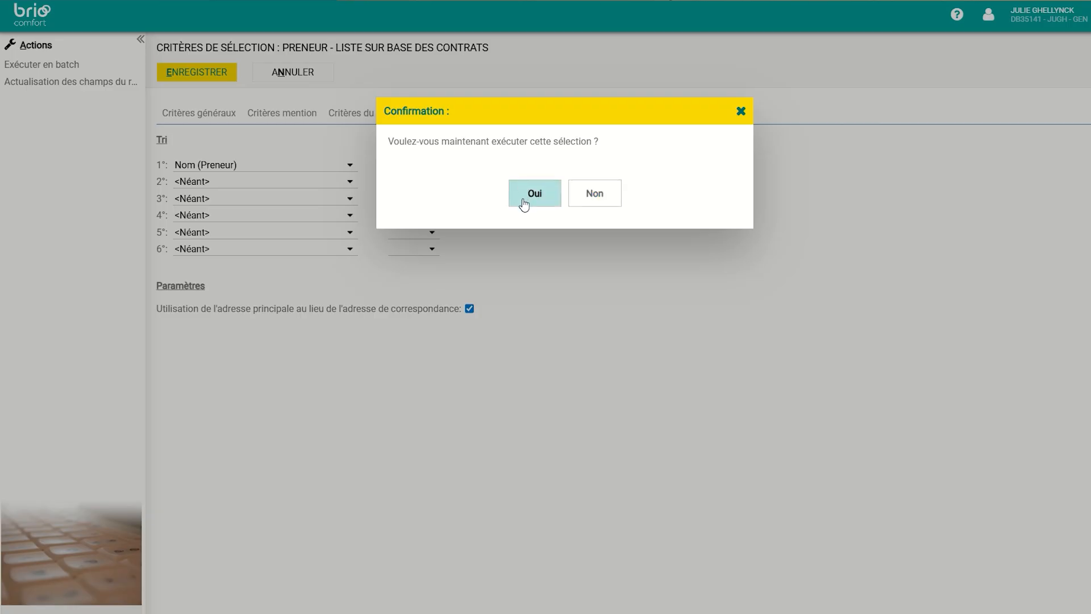
# Run the selection, refresh the batch list, and open its 362-record result sorted by Nom
pyautogui.click(533, 183)
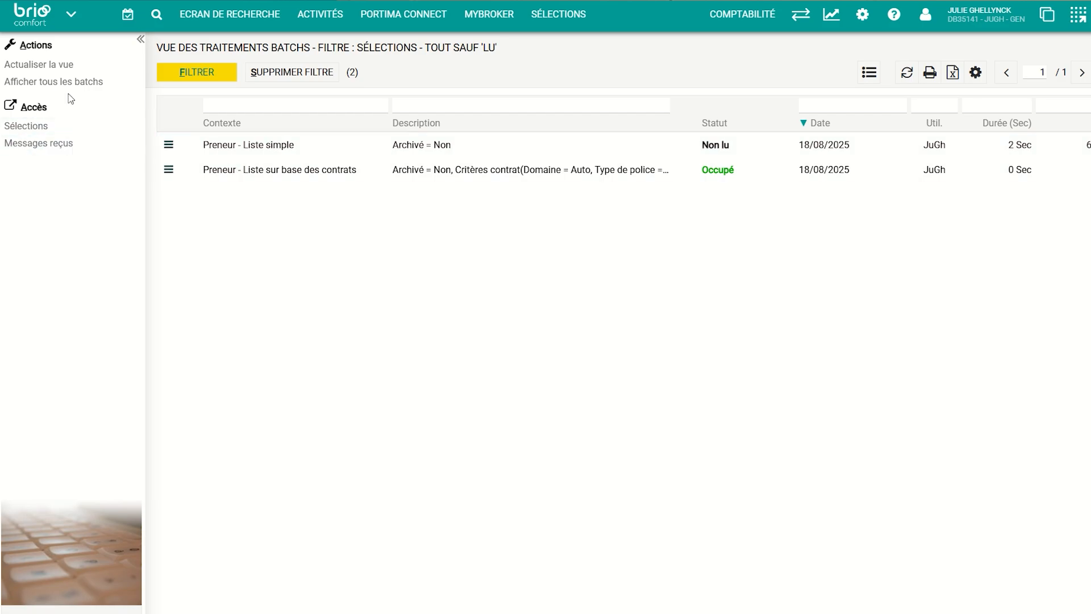
pyautogui.click(73, 62)
pyautogui.click(273, 174)
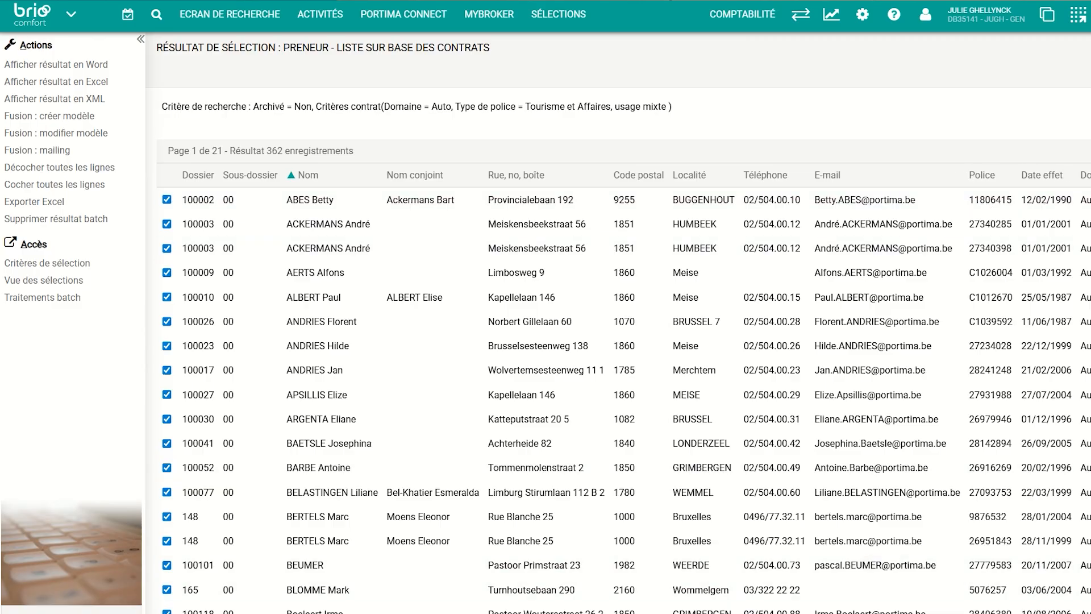
# Untick three client records near the top of the results, leaving the rest ticked
pyautogui.hscroll(3, 618, 493)
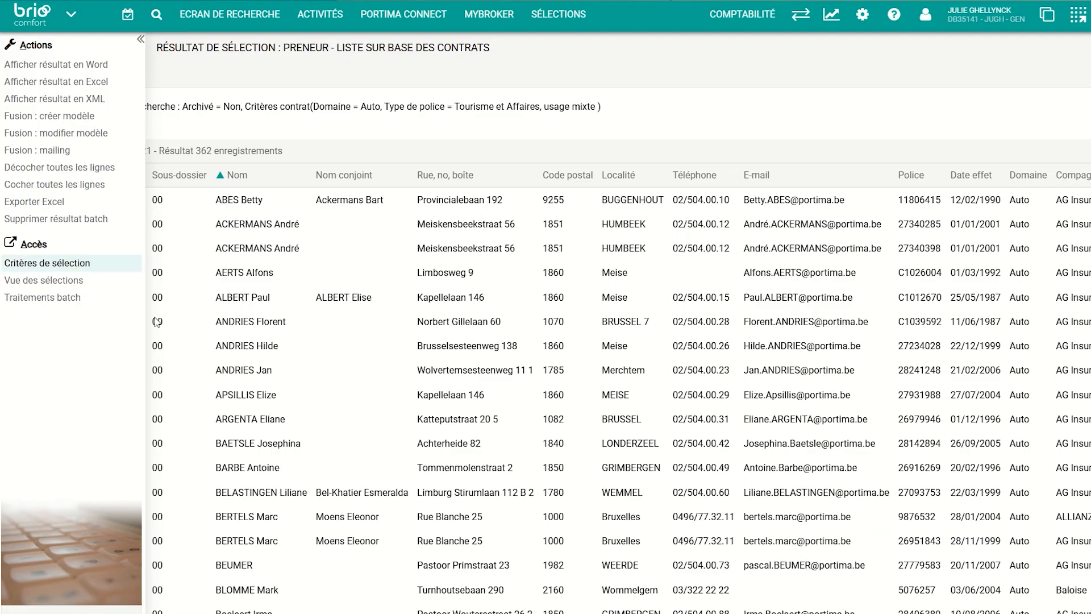
pyautogui.hscroll(-1, 617, 358)
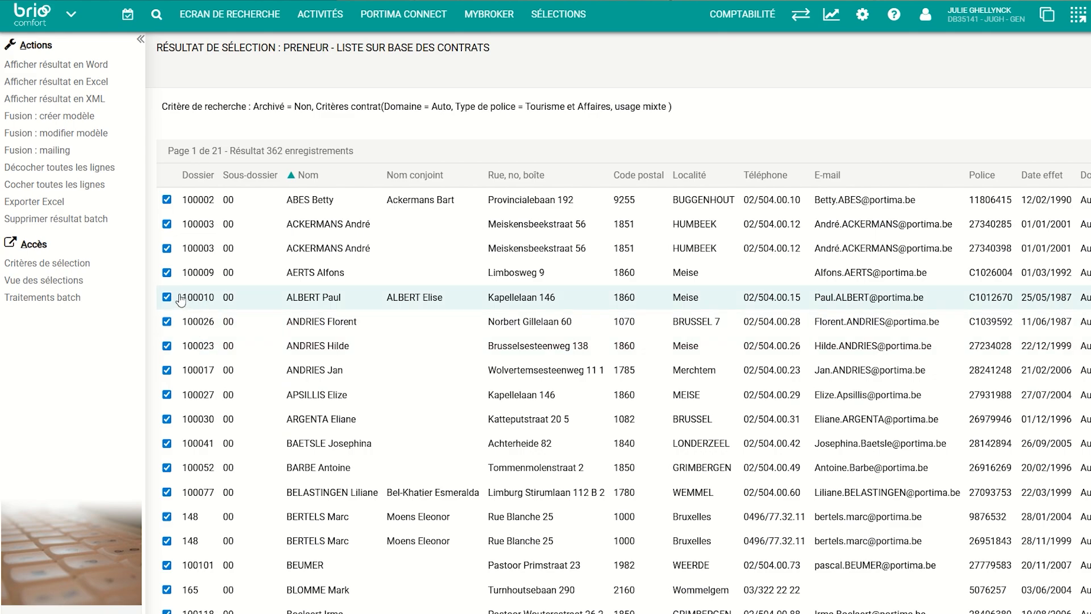
pyautogui.click(167, 274)
pyautogui.click(166, 345)
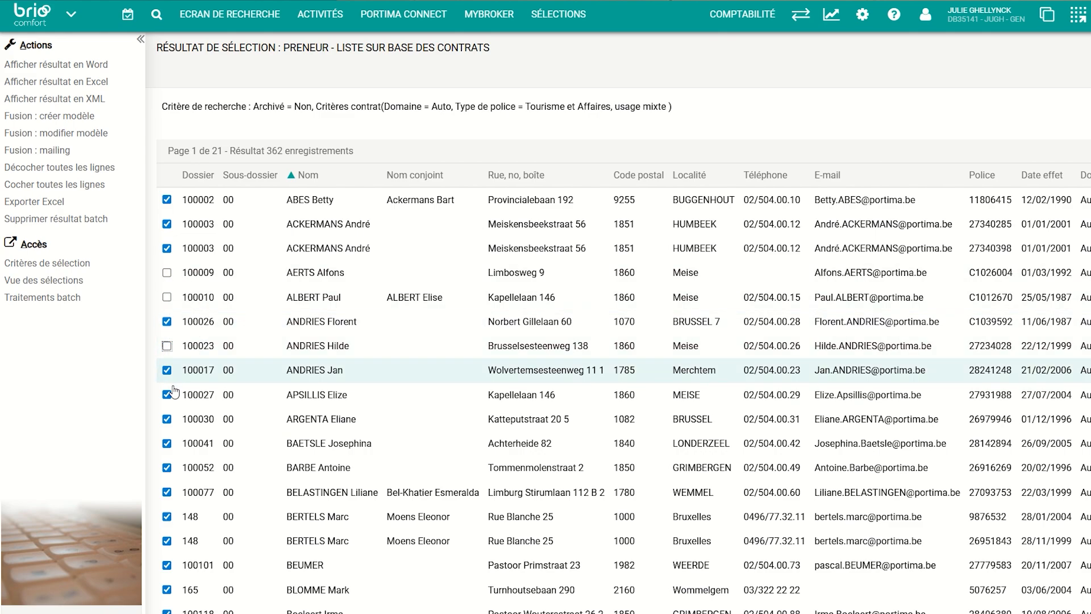
pyautogui.click(167, 419)
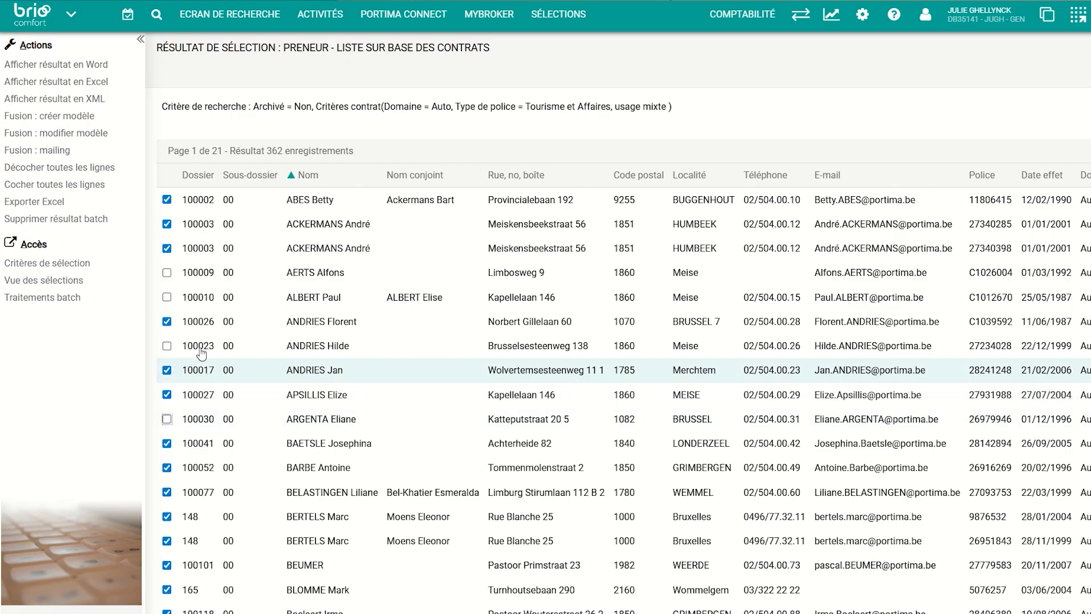
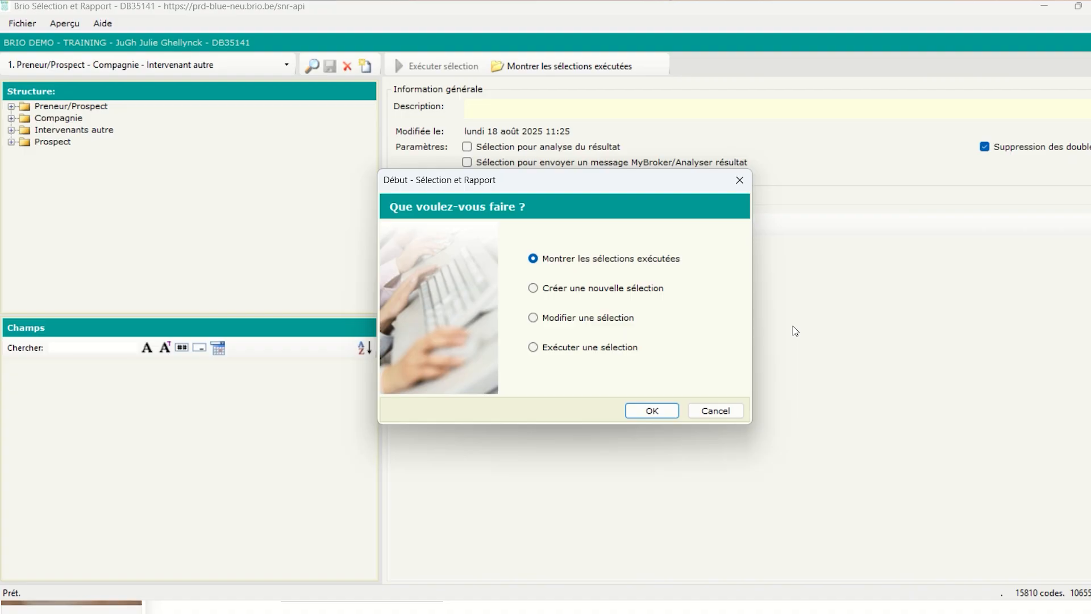
# Pick 'Créer une nouvelle sélection' in the 'Que voulez-vous faire ?' start-up dialog
pyautogui.click(534, 289)
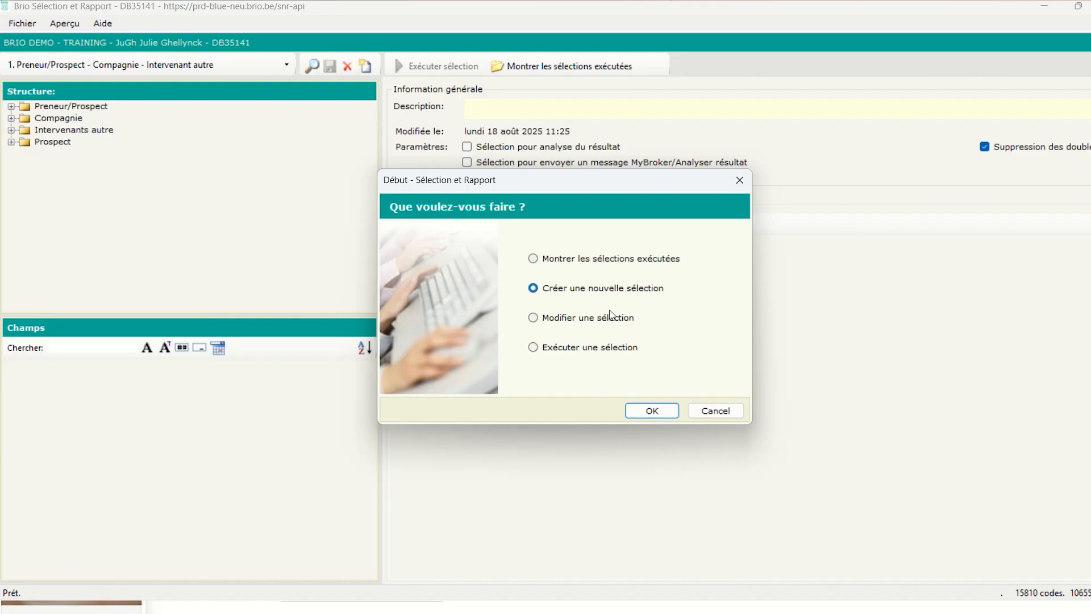
# Search the Bibliothèque for 'qua' and open 'Qualité - preneurs avec e-mail non complété'
pyautogui.click(651, 411)
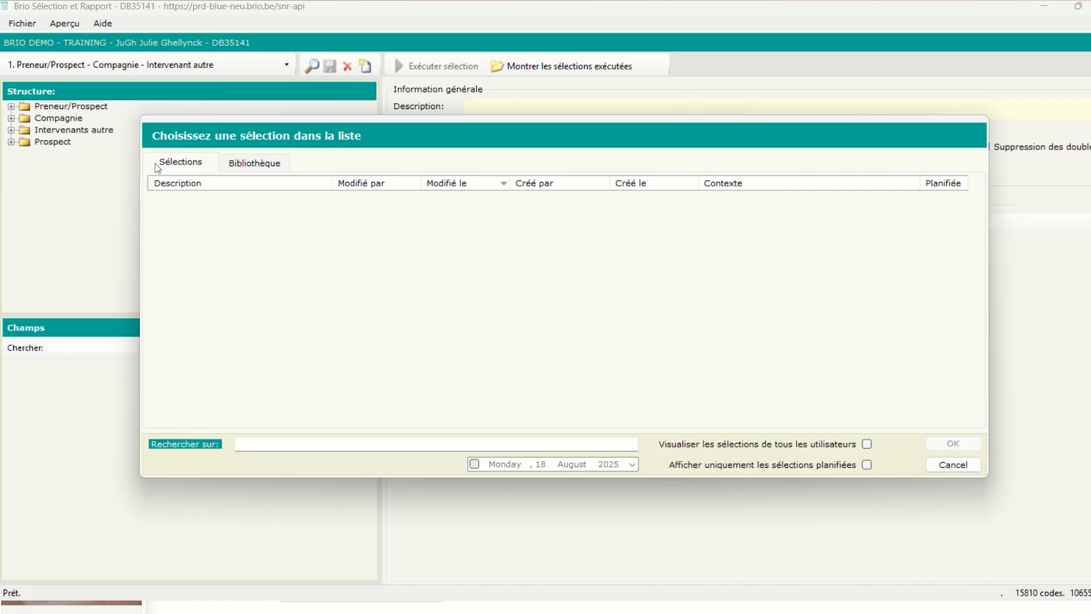
pyautogui.click(245, 165)
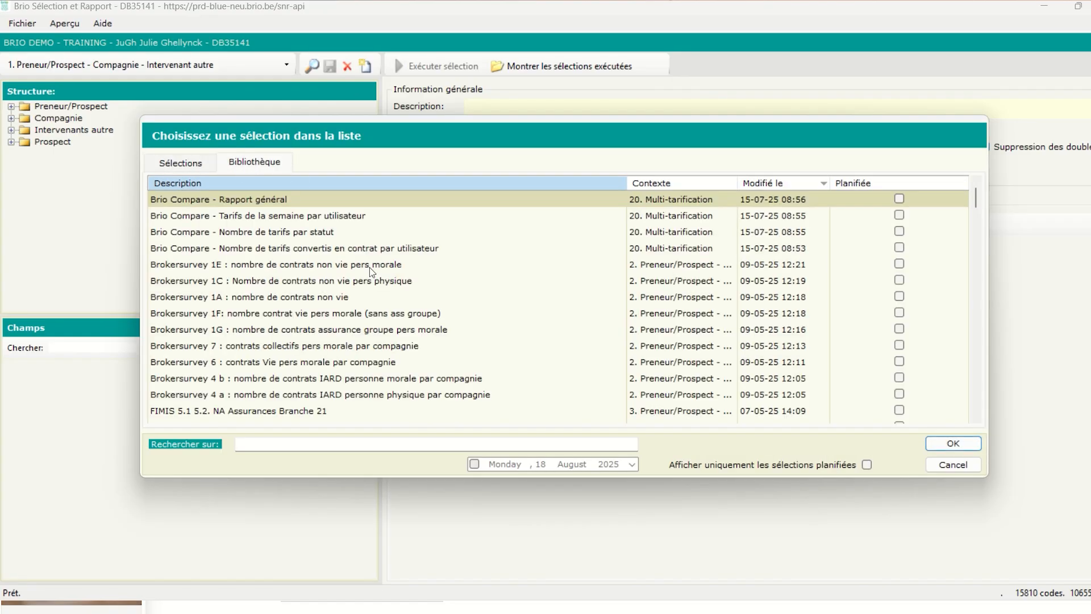
pyautogui.scroll(-1, 446, 264)
pyautogui.scroll(-2, 450, 267)
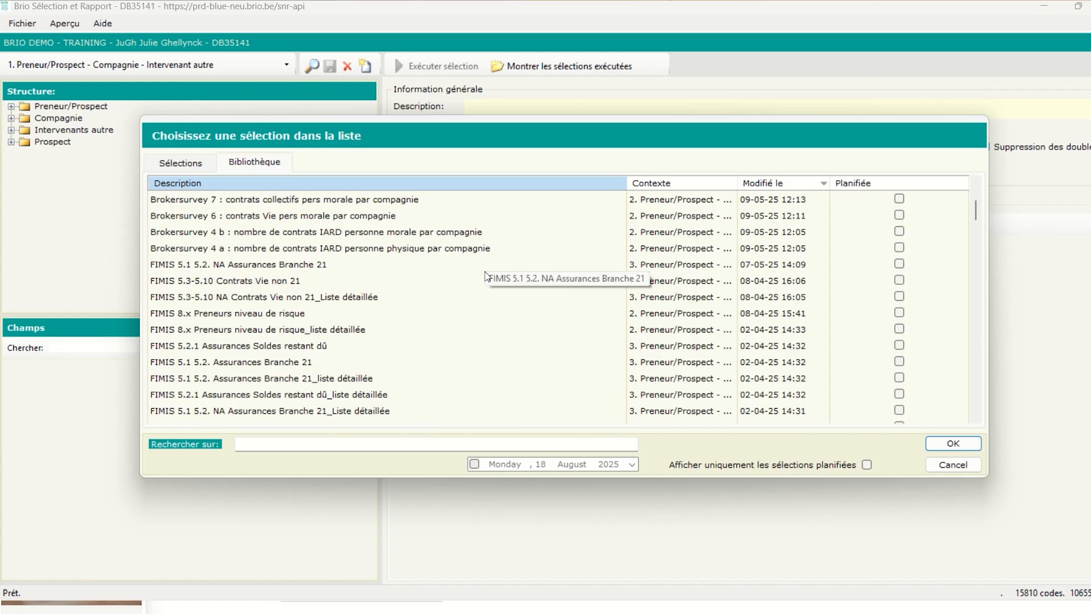
pyautogui.click(307, 444)
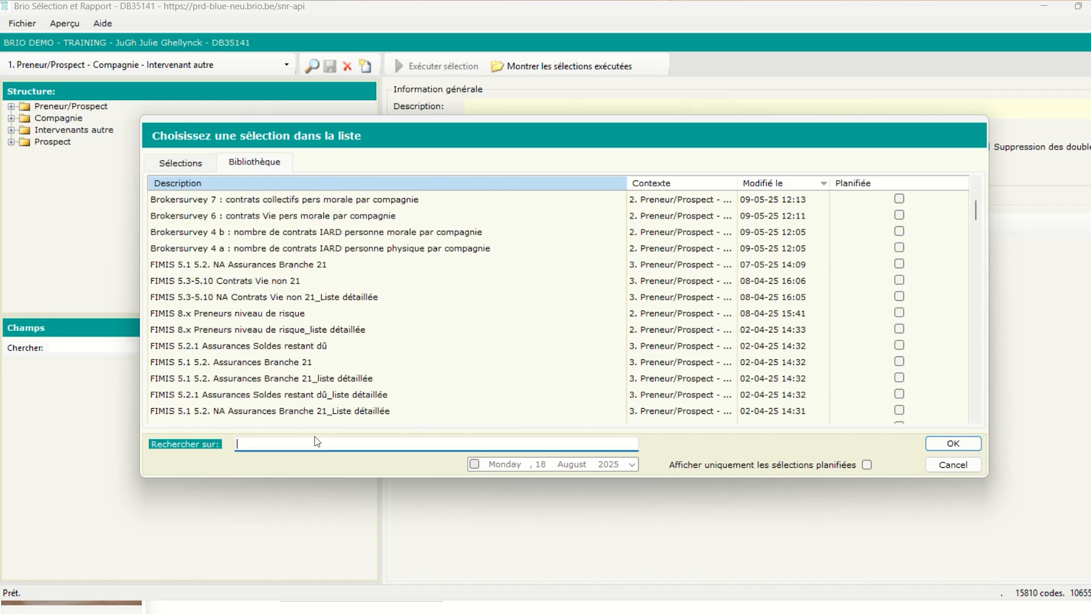
pyautogui.write('q')
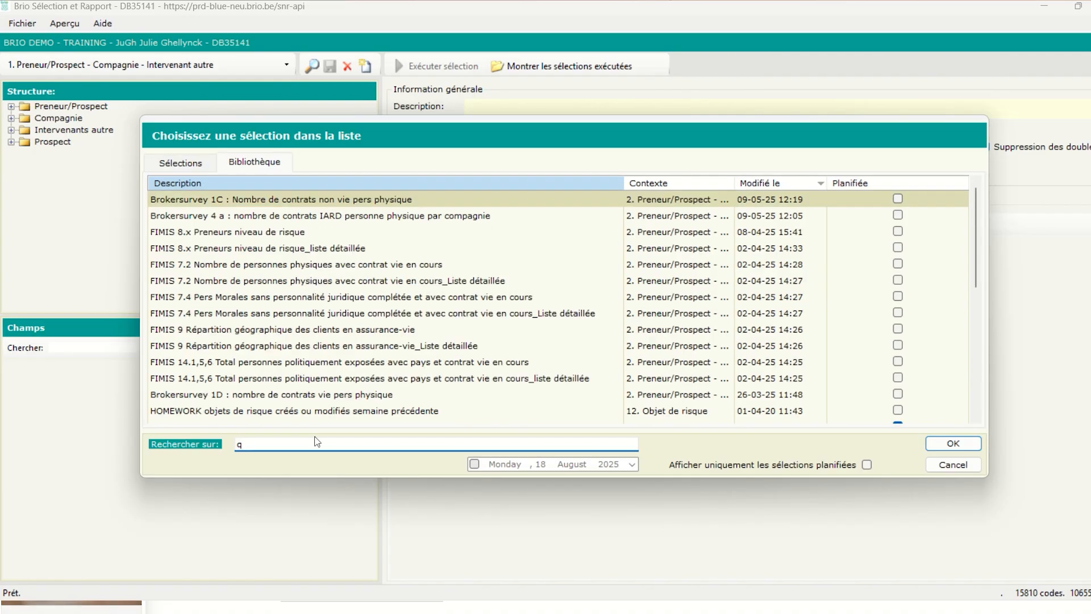
pyautogui.write('ua')
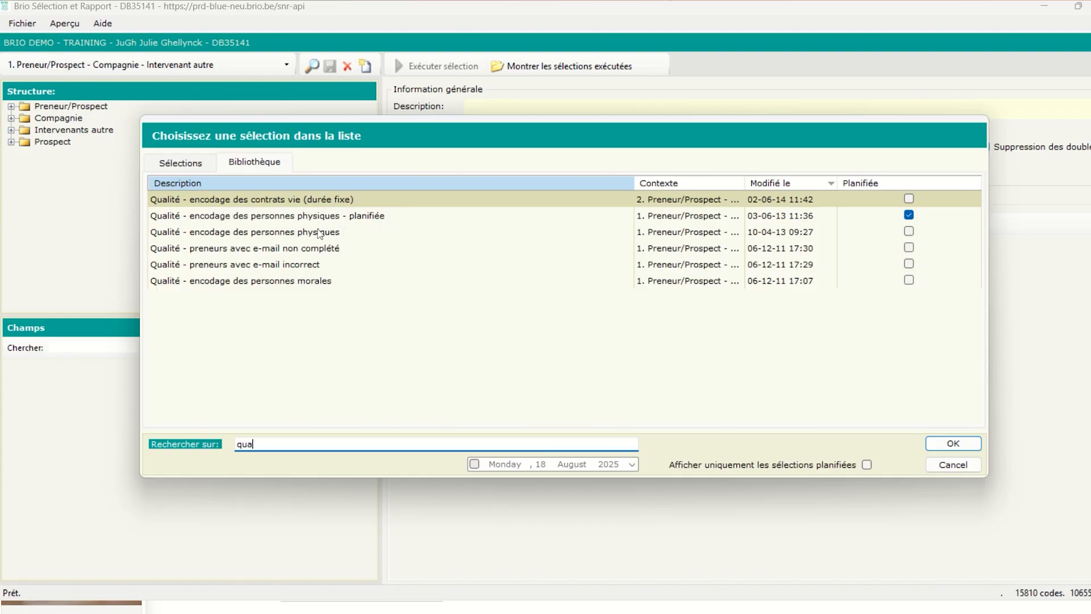
pyautogui.click(259, 252)
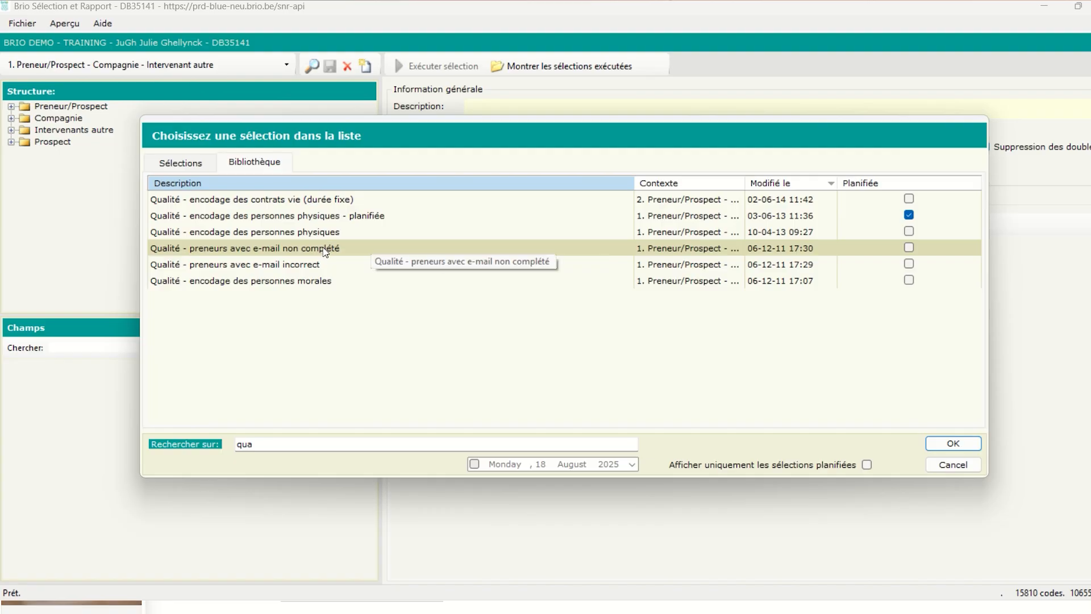
pyautogui.doubleClick(419, 252)
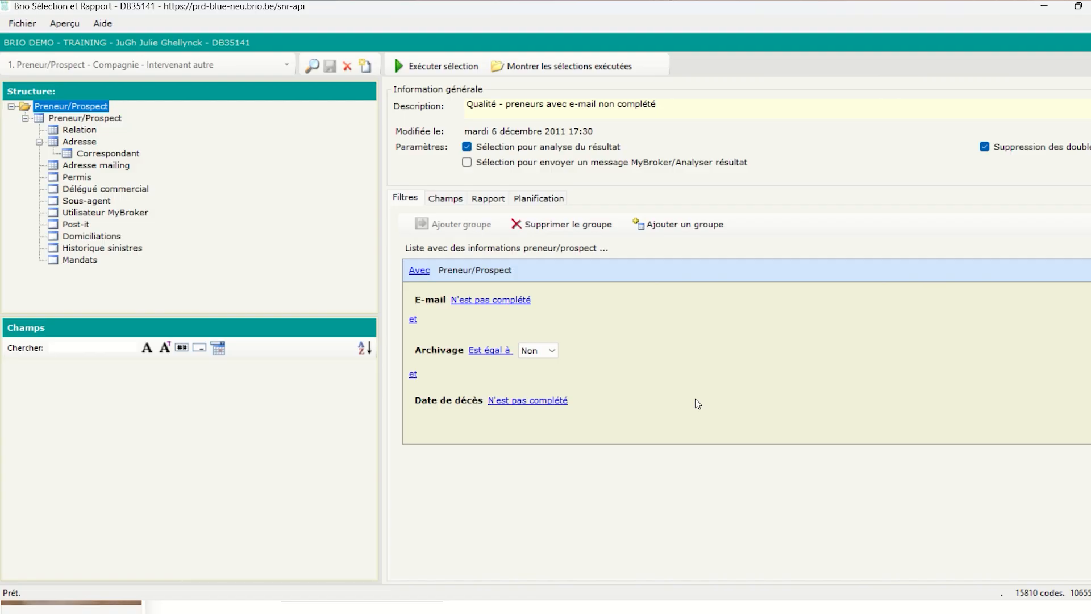
# Review the selection's output fields, then execute it to get 95 lines
pyautogui.click(444, 199)
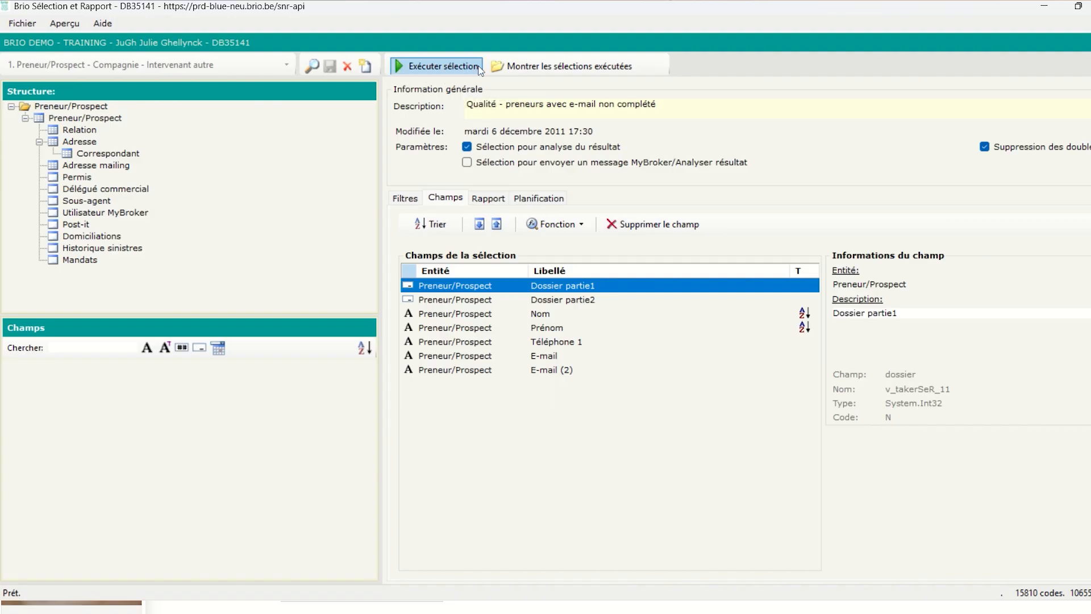
pyautogui.click(455, 69)
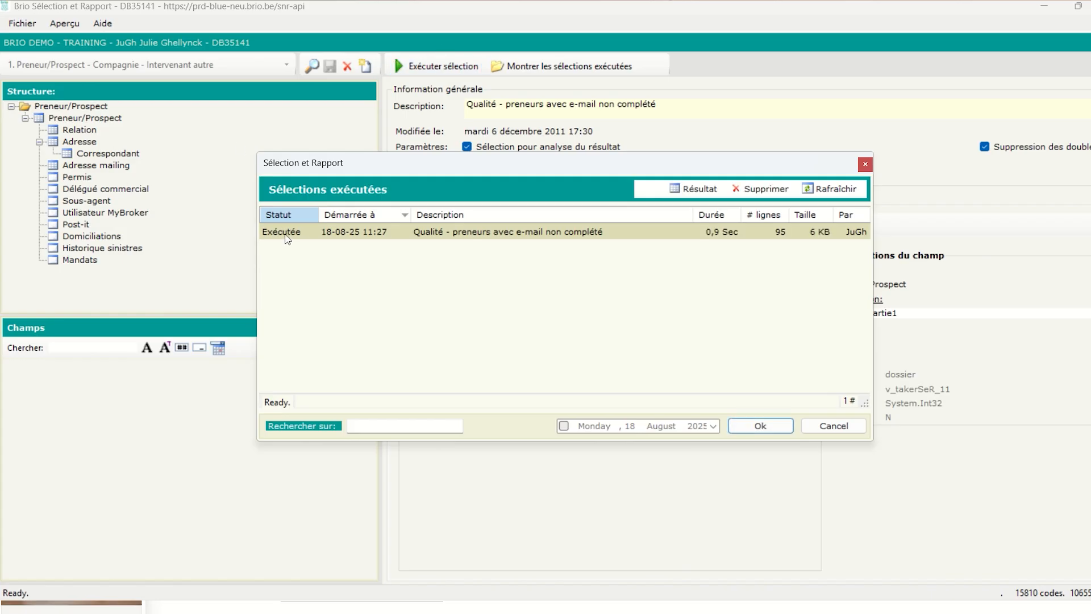
# Browse the 95-row result of clients without e-mail, then close it and the executed-runs list
pyautogui.doubleClick(771, 228)
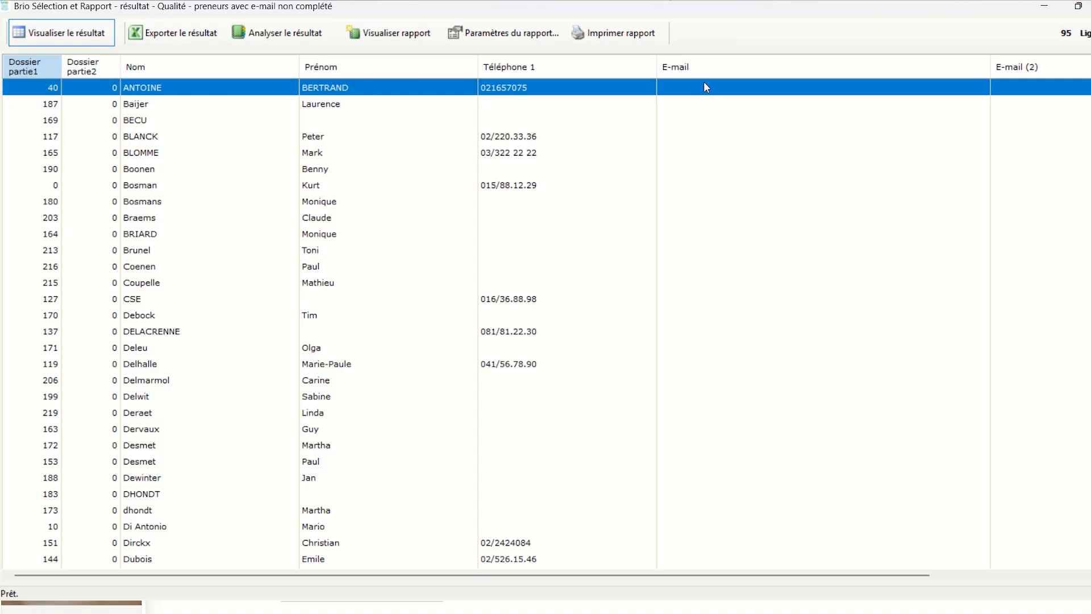
pyautogui.scroll(-1, 973, 244)
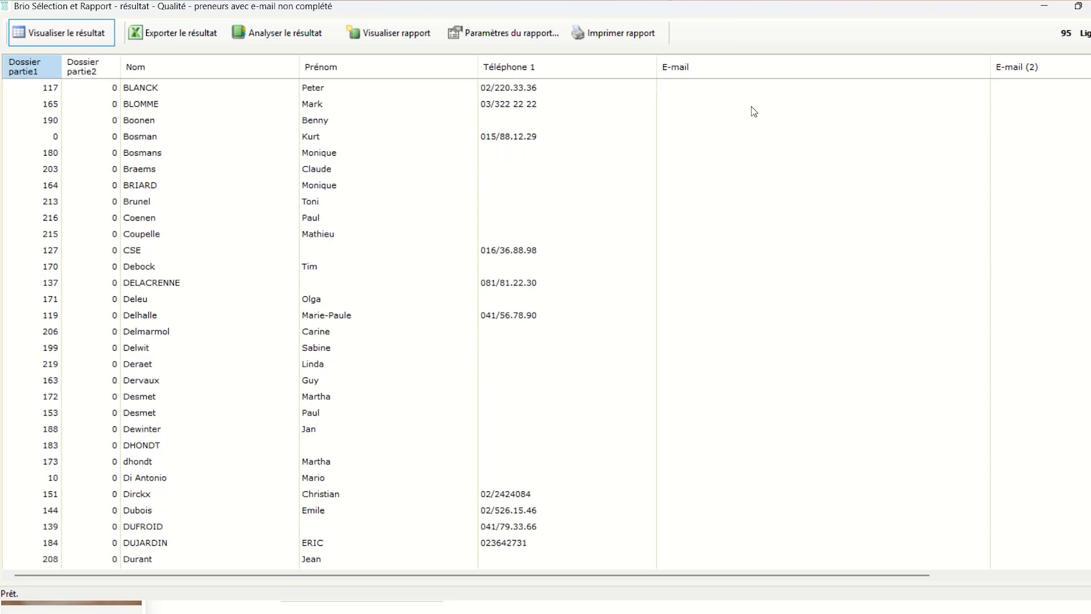
pyautogui.scroll(1, 786, 122)
pyautogui.scroll(-9, 915, 147)
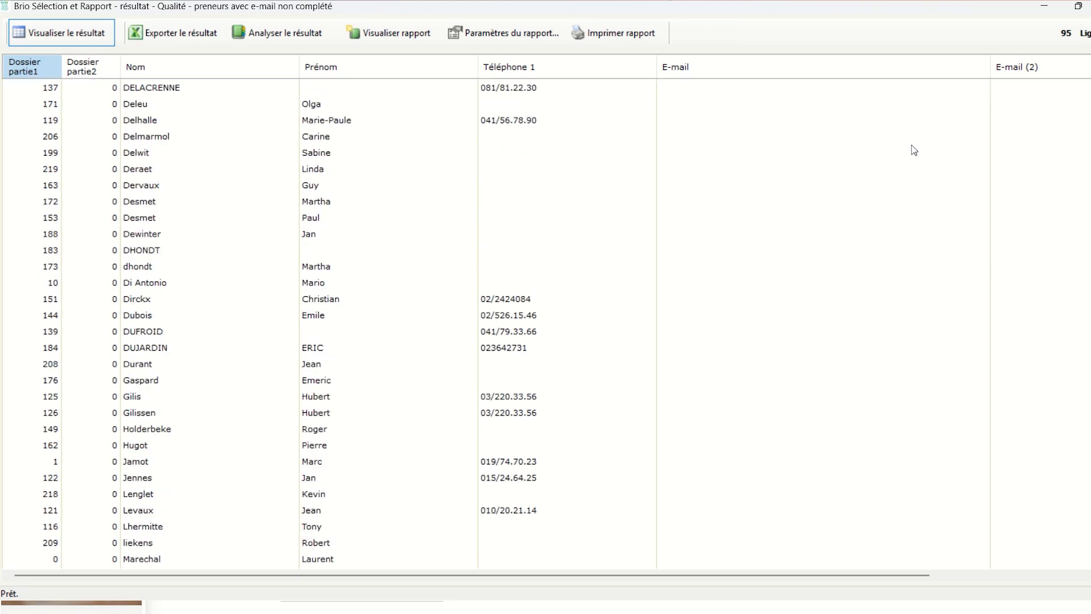
pyautogui.scroll(-5, 895, 296)
pyautogui.scroll(10, 855, 366)
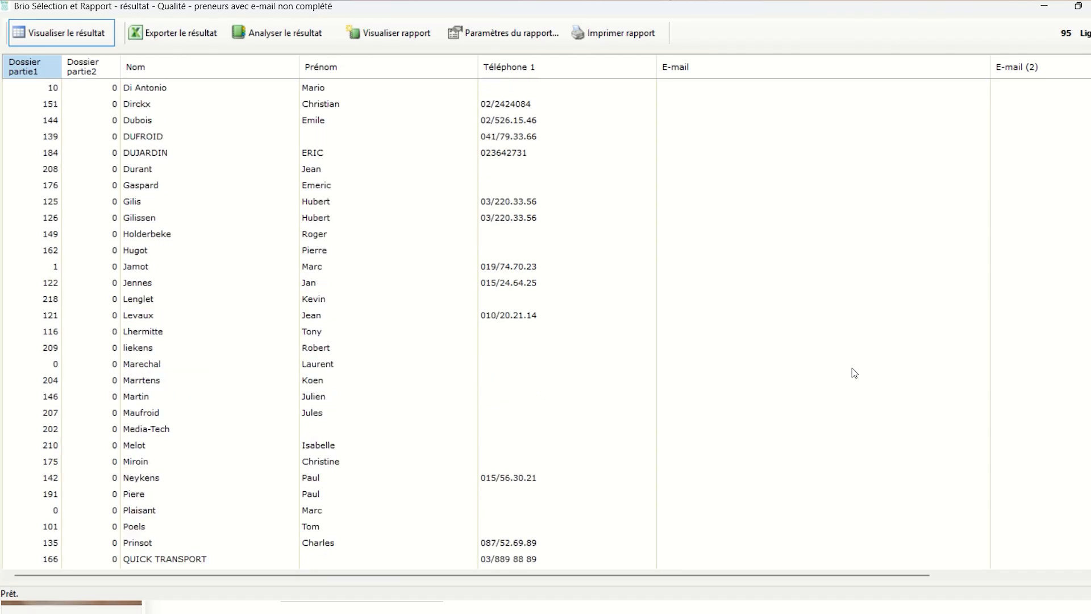
pyautogui.scroll(4, 781, 340)
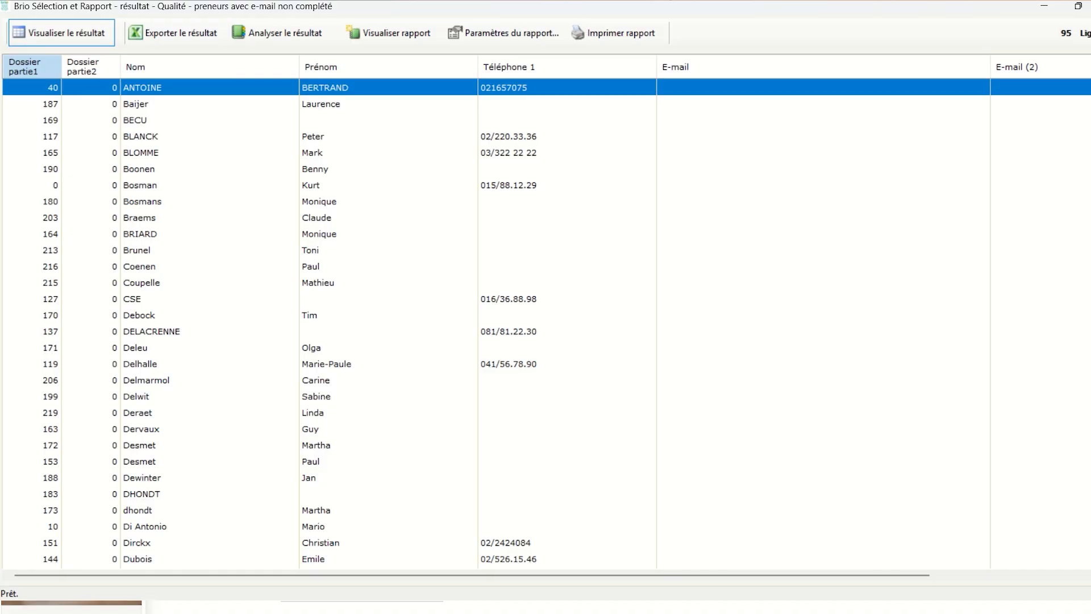
pyautogui.hotkey('alt', 'F4')
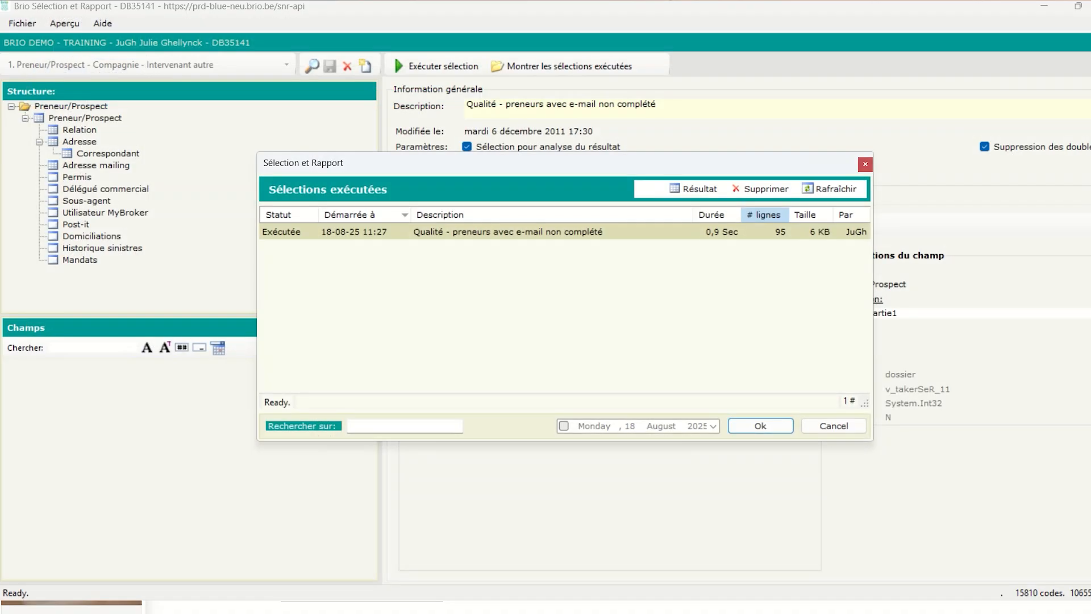
pyautogui.click(864, 164)
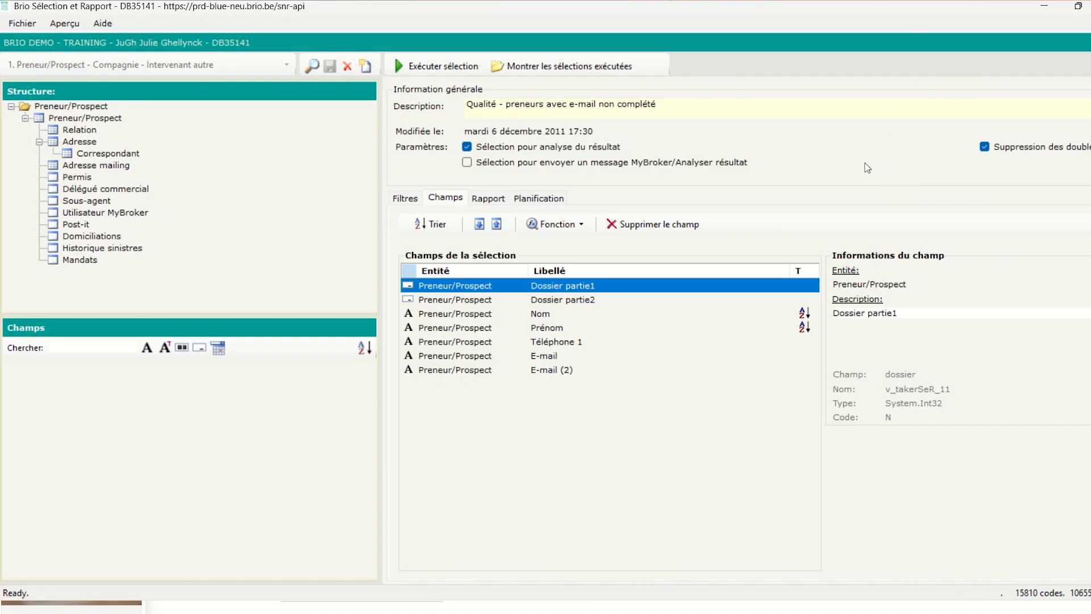
pyautogui.click(311, 67)
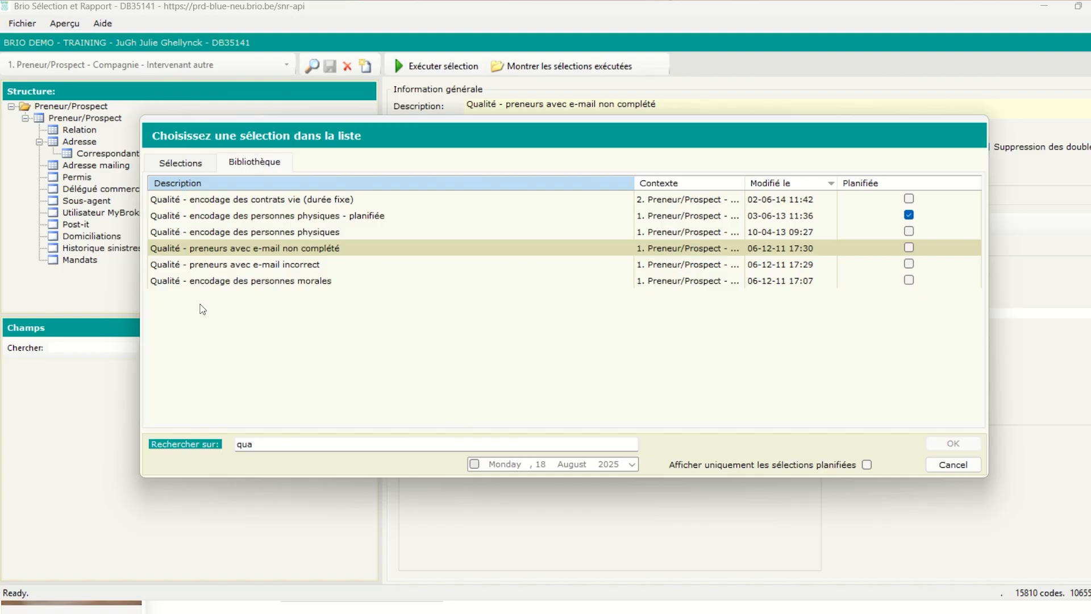
pyautogui.doubleClick(245, 444)
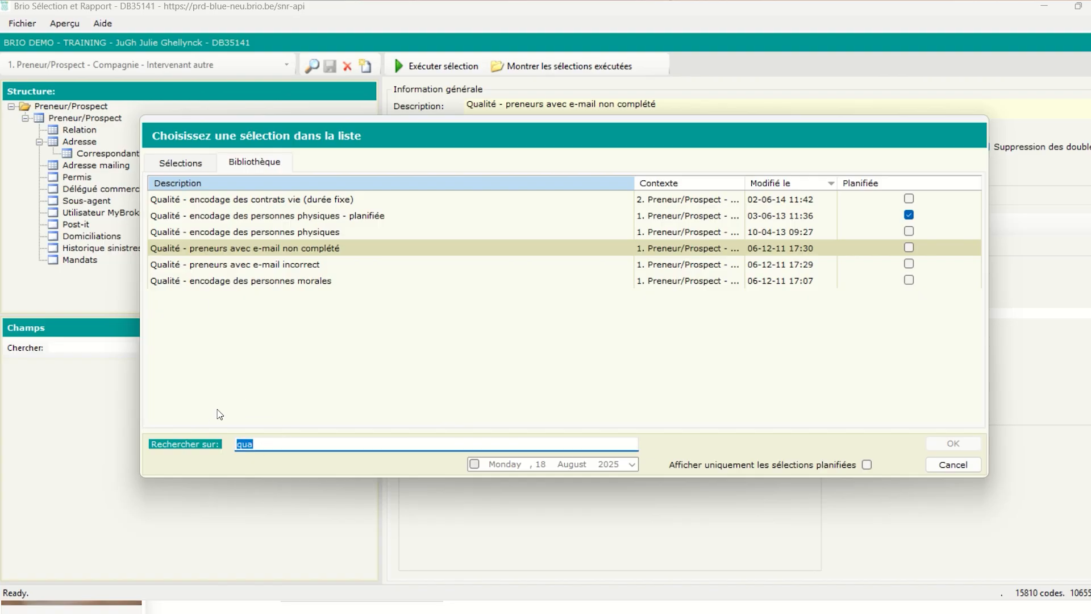
pyautogui.press('BackSpace')
pyautogui.scroll(-1, 223, 275)
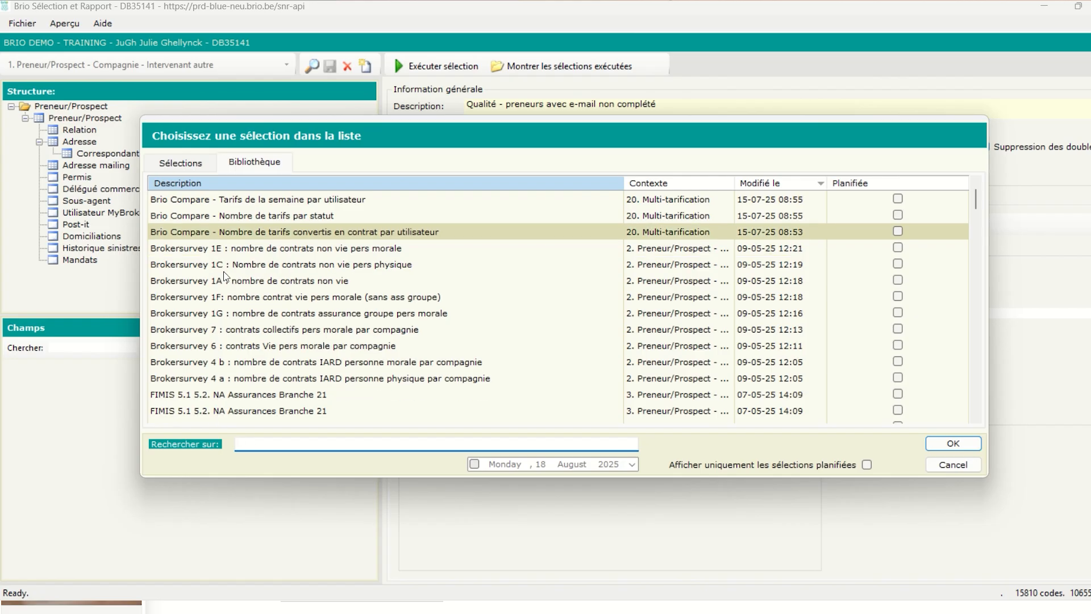
pyautogui.scroll(-15, 223, 275)
pyautogui.scroll(2, 255, 330)
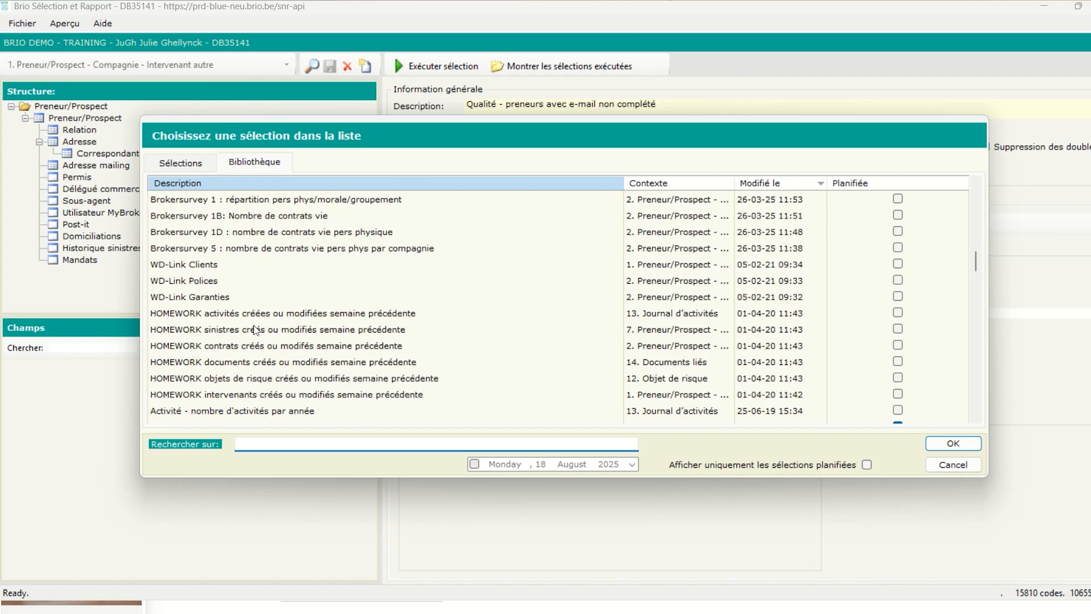
pyautogui.scroll(7, 255, 330)
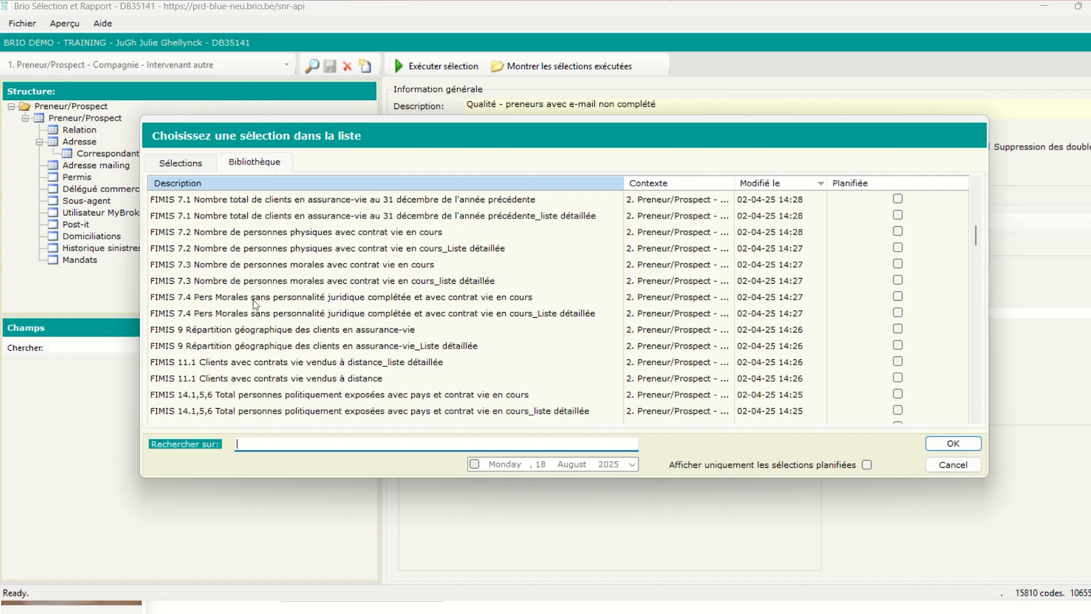
pyautogui.scroll(-6, 254, 299)
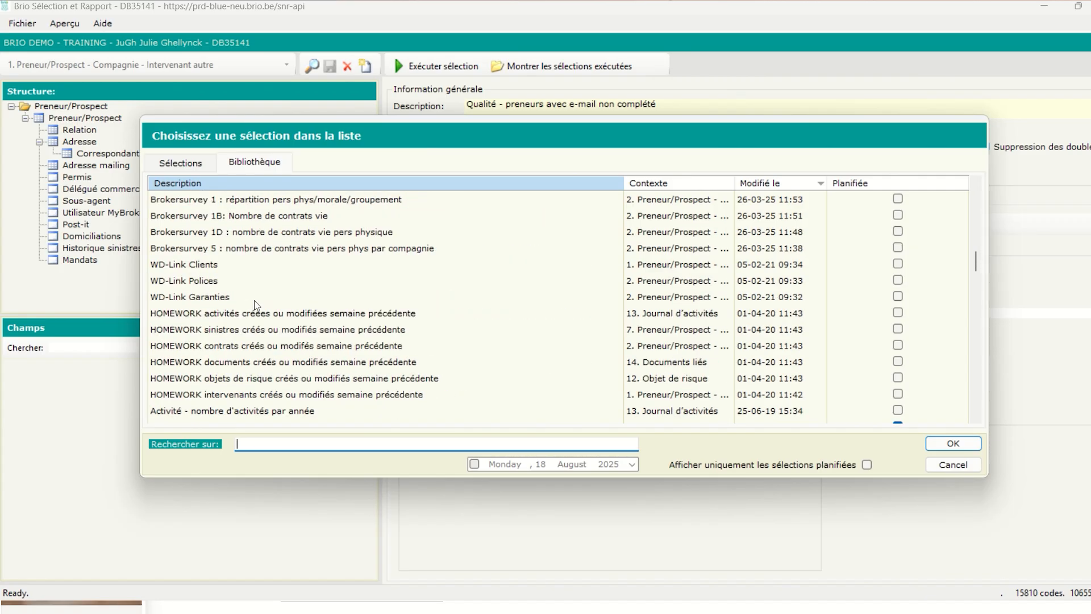
pyautogui.scroll(-4, 254, 301)
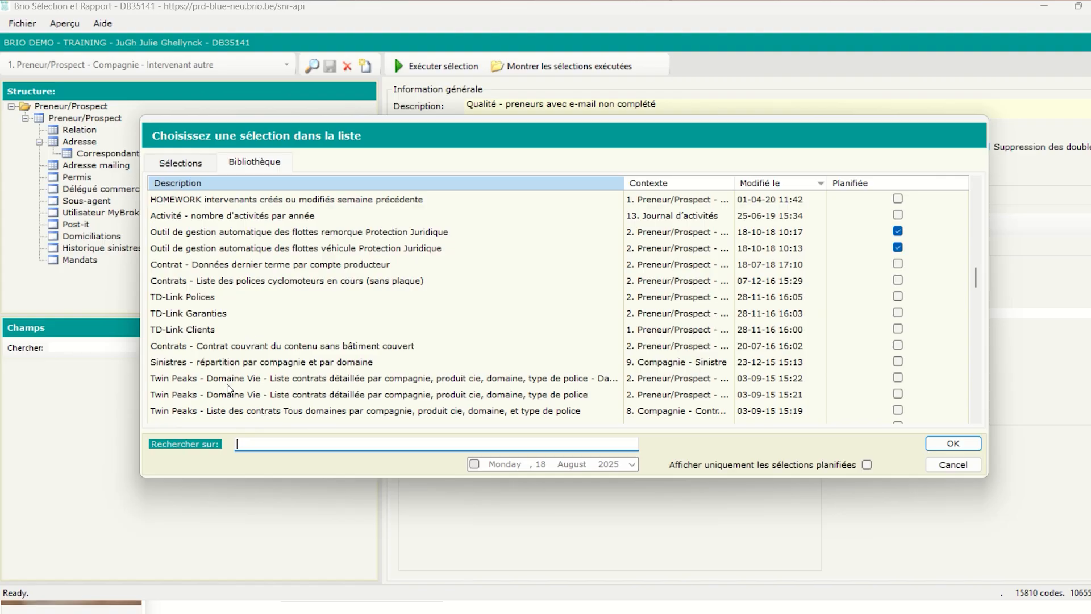
pyautogui.scroll(8, 233, 364)
pyautogui.scroll(4, 233, 362)
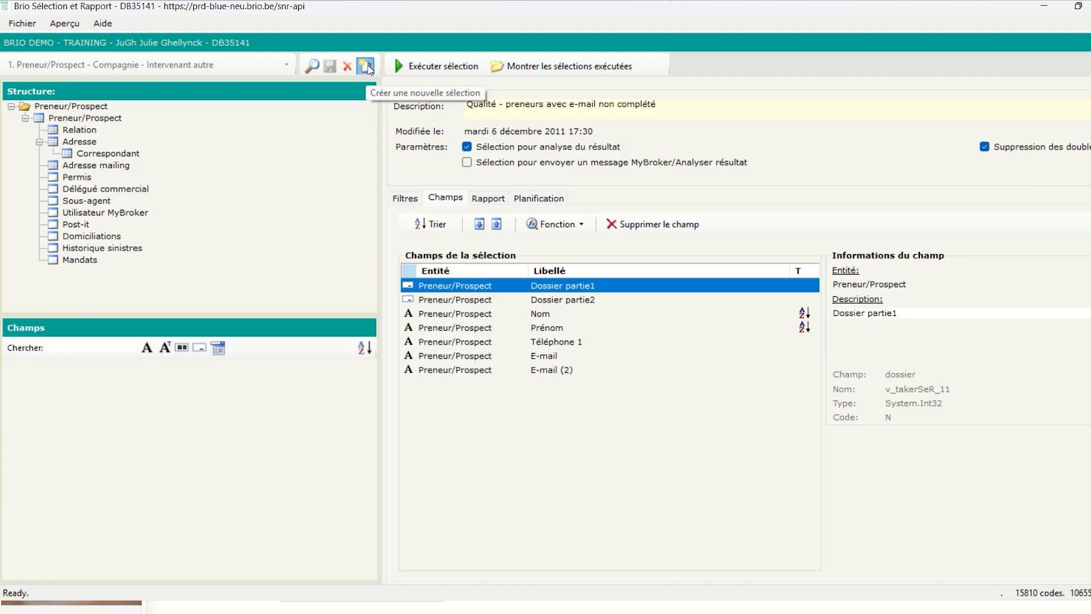
# Start a blank selection and drop down the list of selection contexts
pyautogui.click(367, 65)
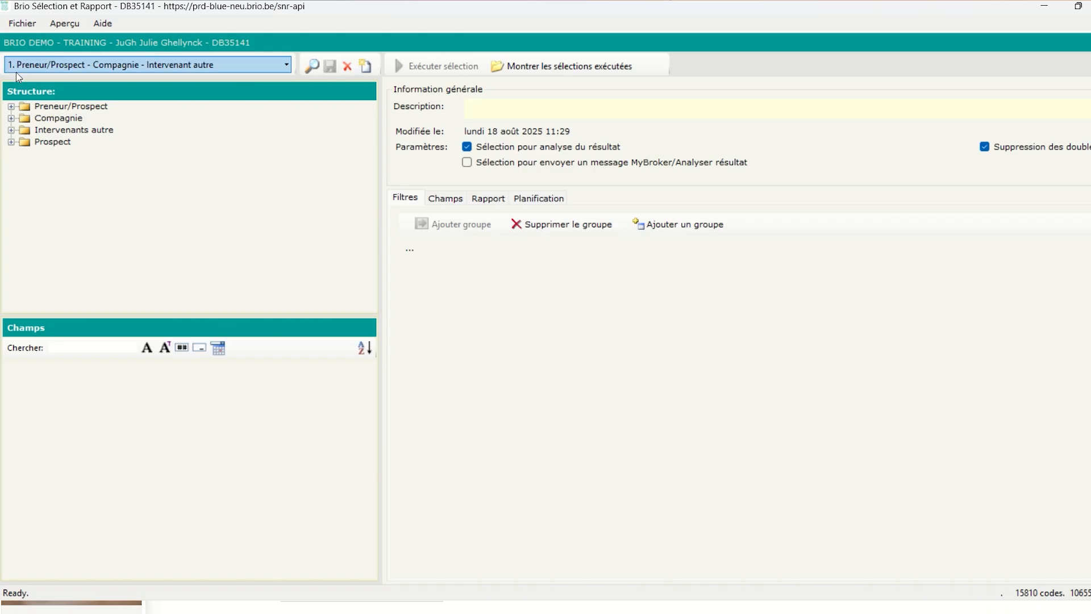
pyautogui.click(287, 66)
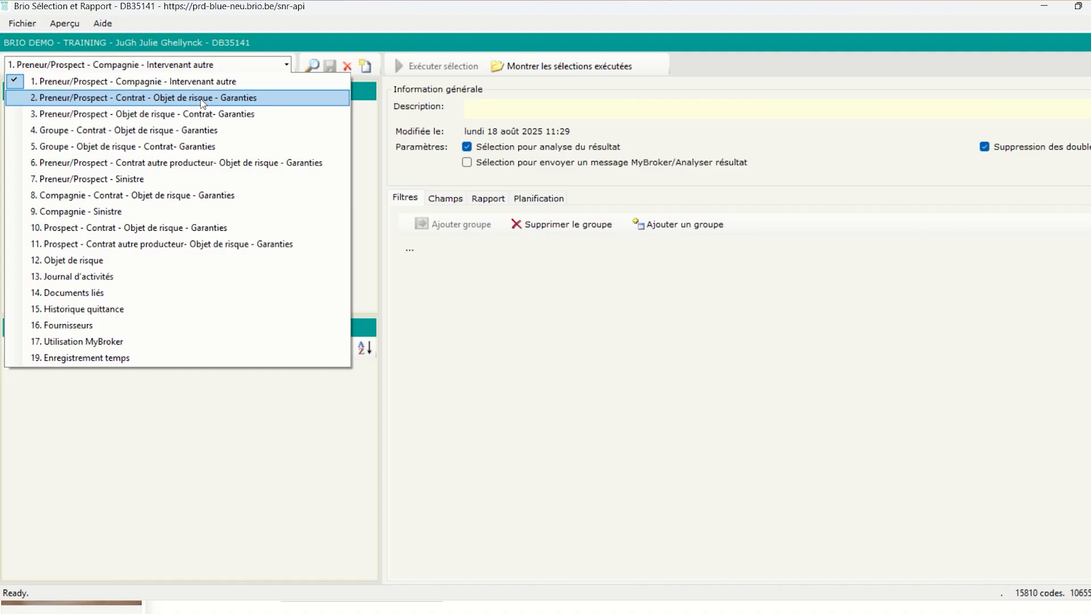
# Switch to context '2. Preneur/Prospect - Contrat - Objet de risque - Garanties' and list Preneur/Prospect fields
pyautogui.click(202, 103)
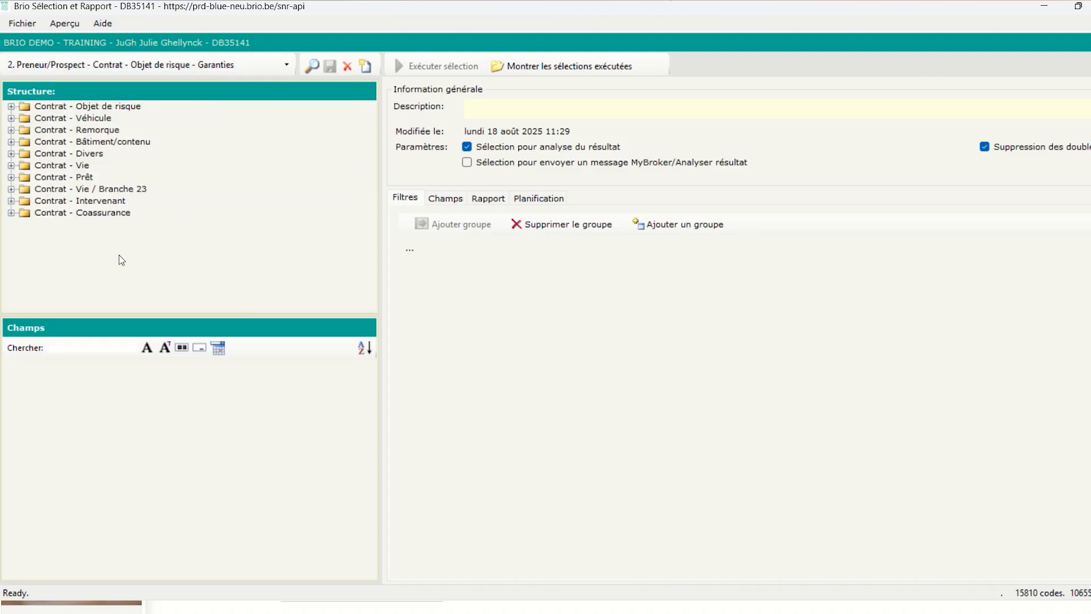
pyautogui.click(86, 108)
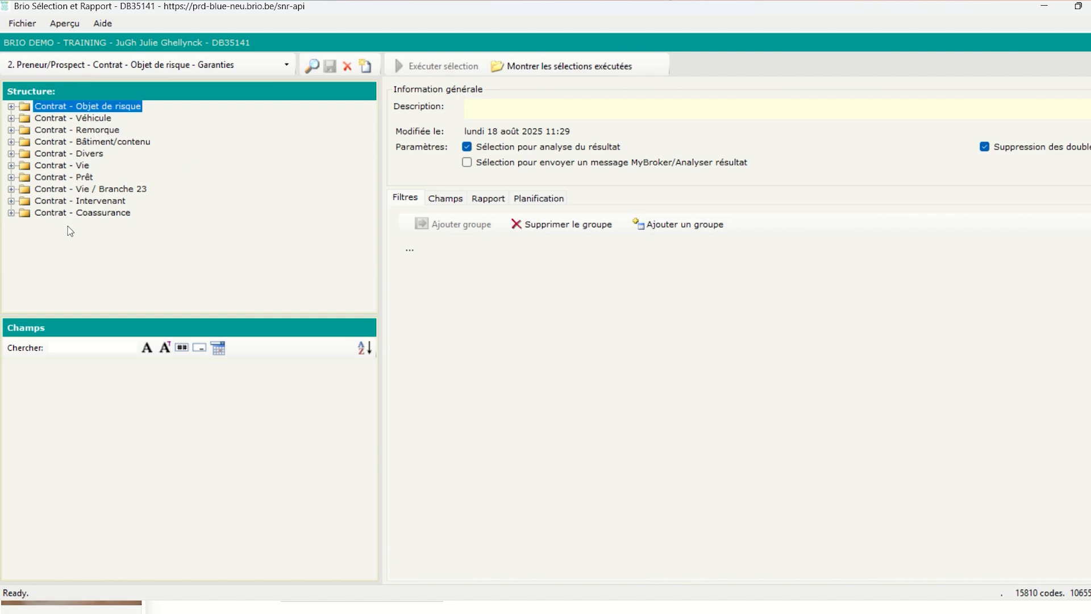
pyautogui.click(10, 106)
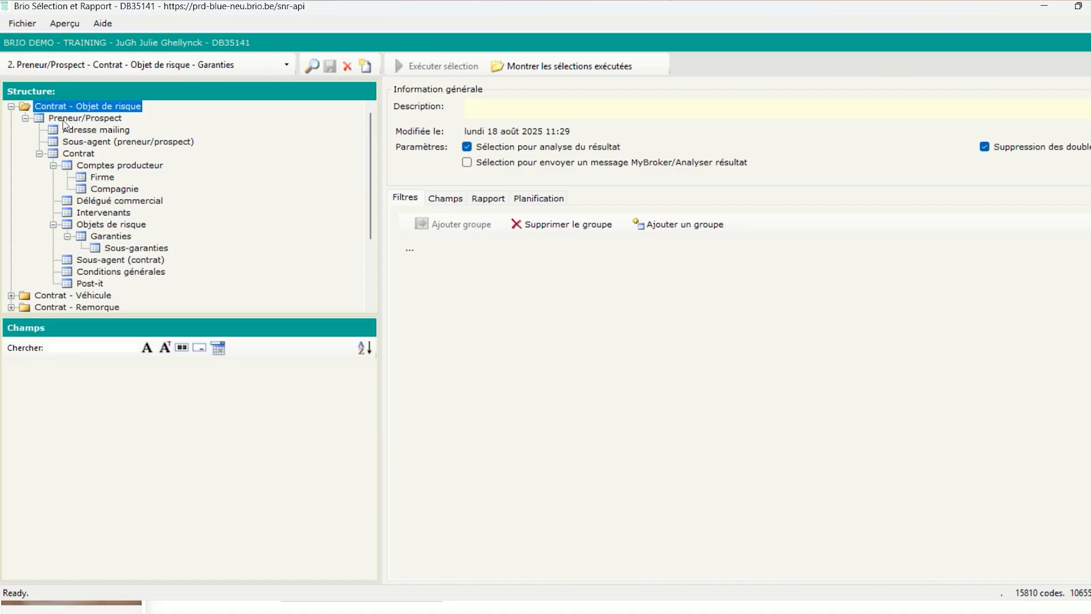
pyautogui.click(63, 121)
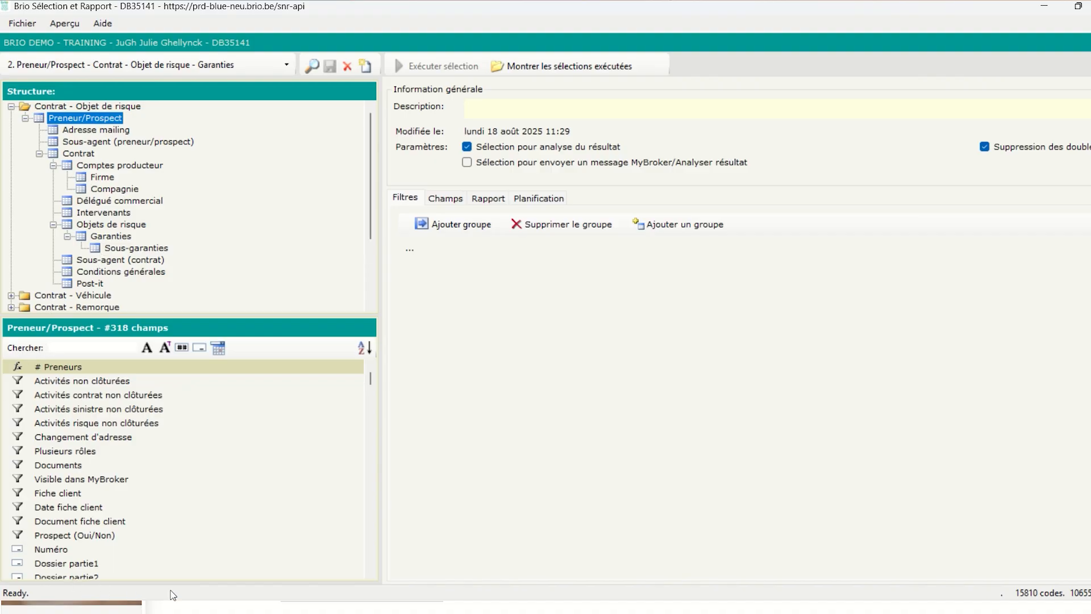
pyautogui.click(83, 349)
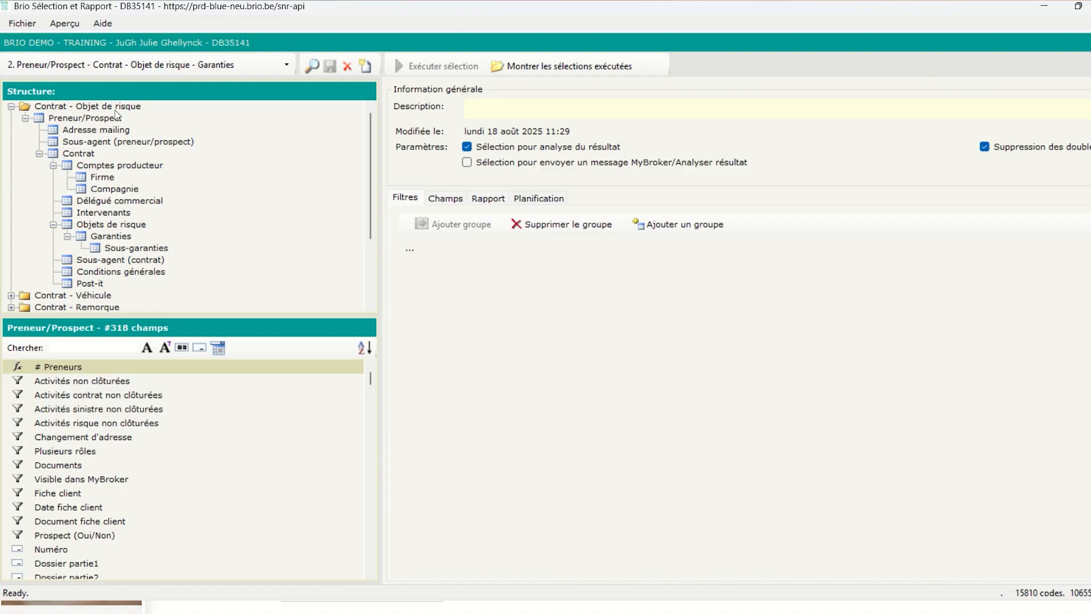
# Search 'arc' and filter Preneur/Prospect on Archivage equal to Non, then list Contrat fields
pyautogui.click(96, 119)
pyautogui.click(57, 350)
pyautogui.write('arc')
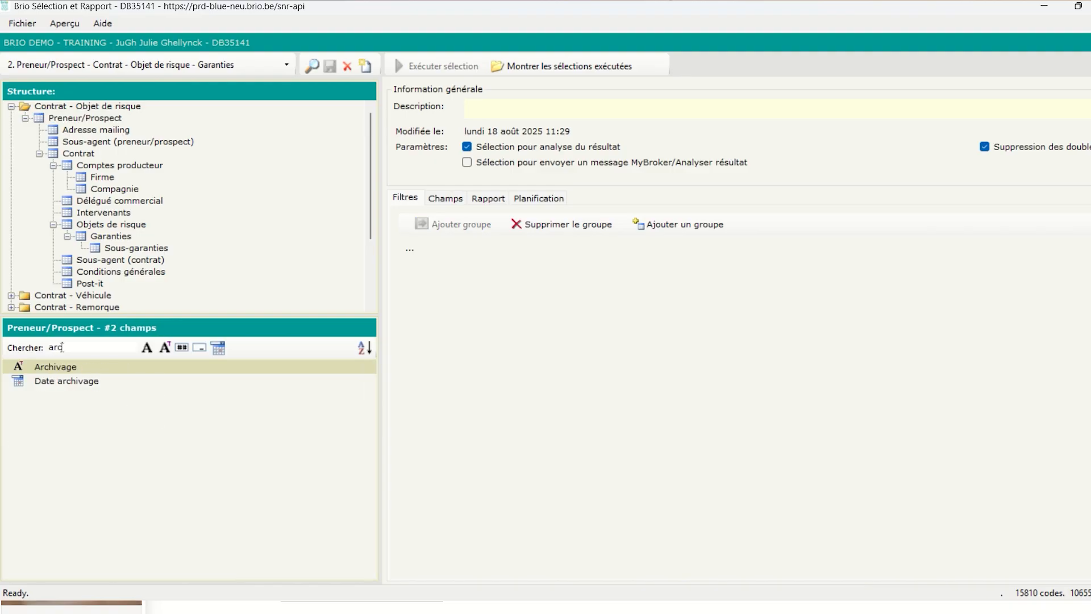
pyautogui.doubleClick(59, 370)
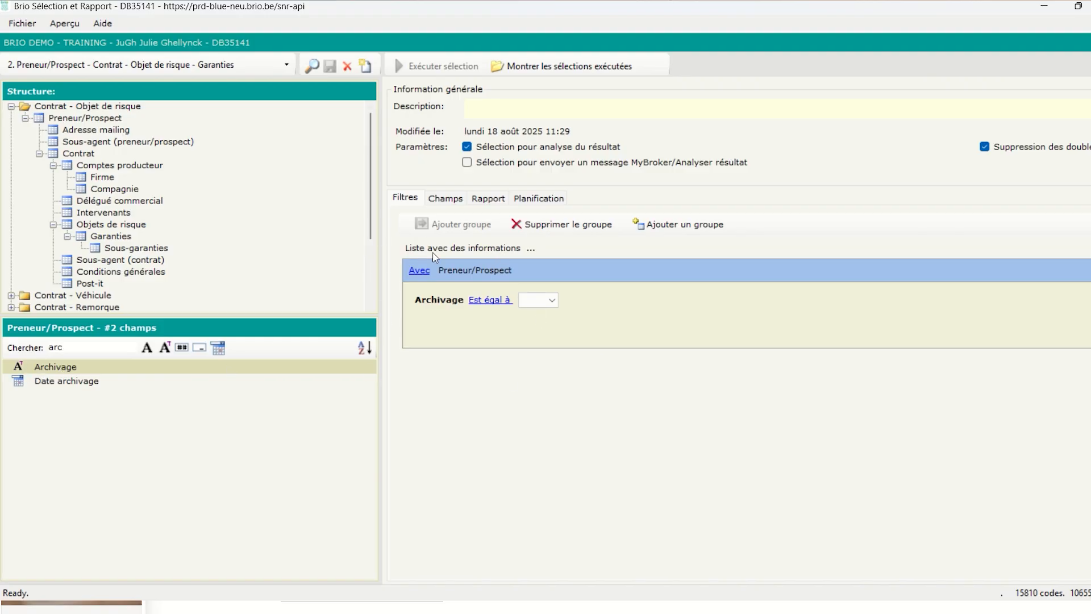
pyautogui.click(539, 301)
pyautogui.click(539, 317)
pyautogui.click(51, 177)
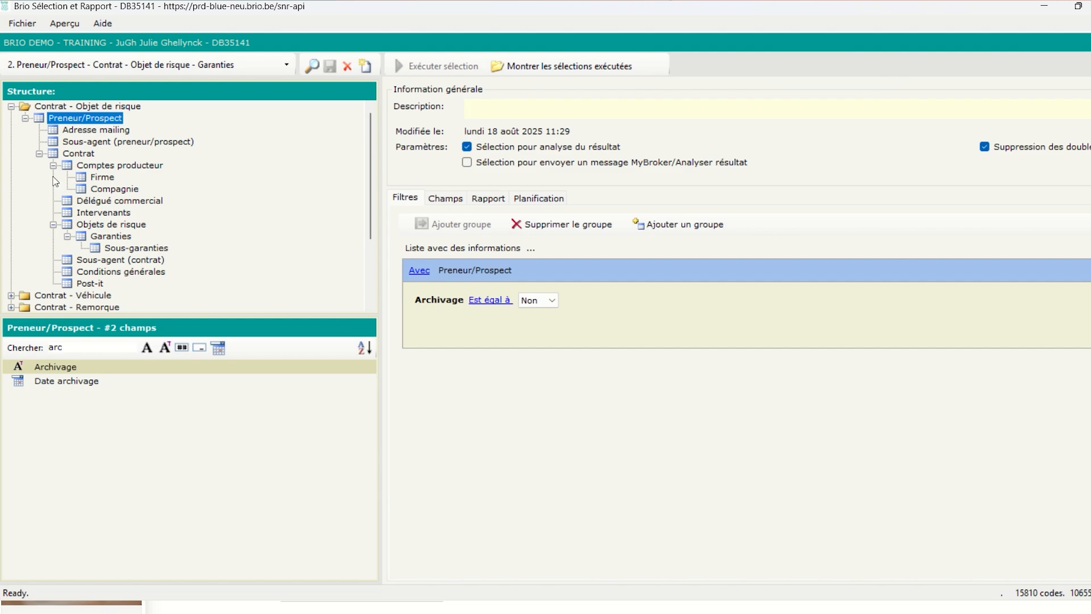
pyautogui.click(74, 156)
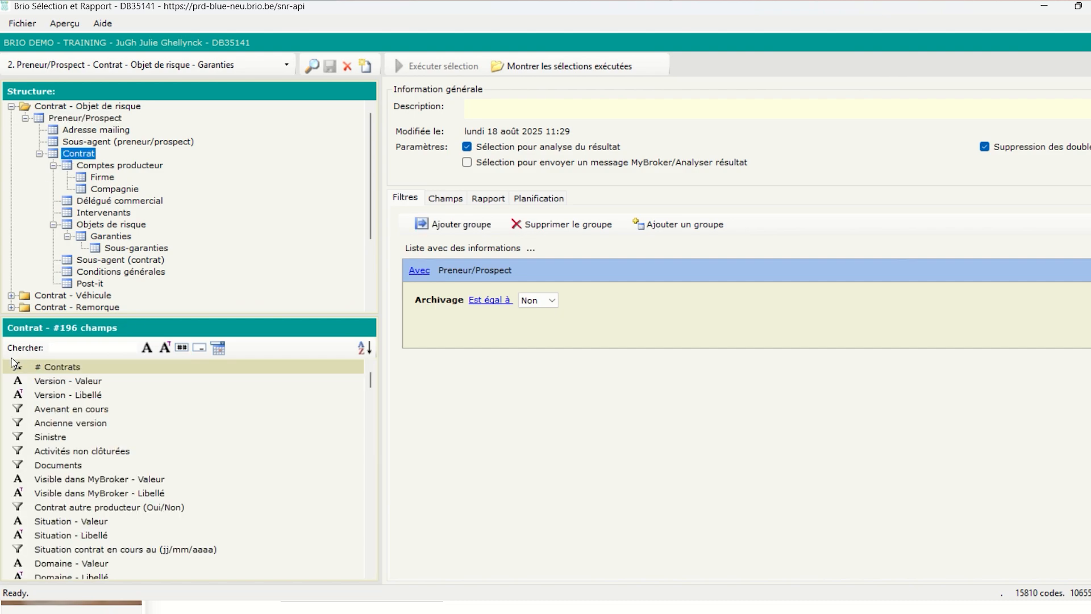
# Add Contrat filters: Version - Libellé Actuelle, Situation - Libellé En cours, Domaine - Libellé Auto
pyautogui.click(98, 457)
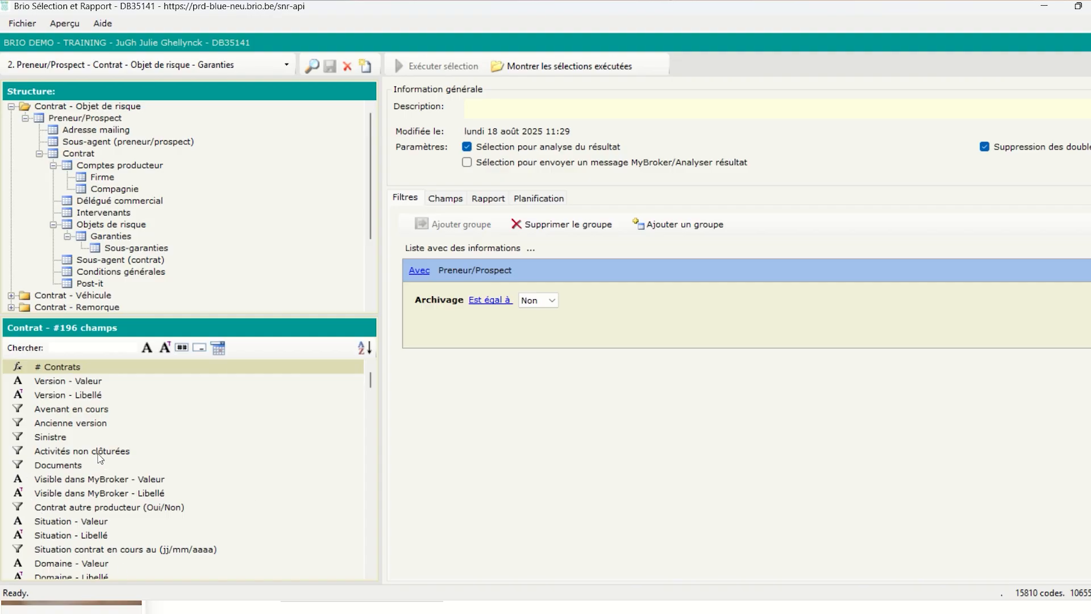
pyautogui.doubleClick(59, 396)
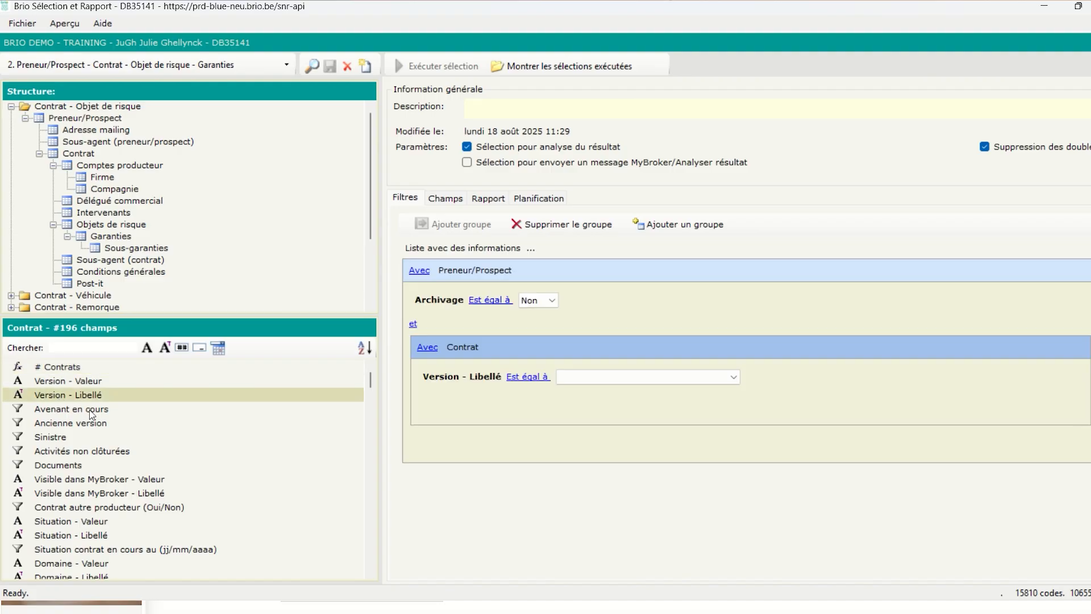
pyautogui.click(639, 377)
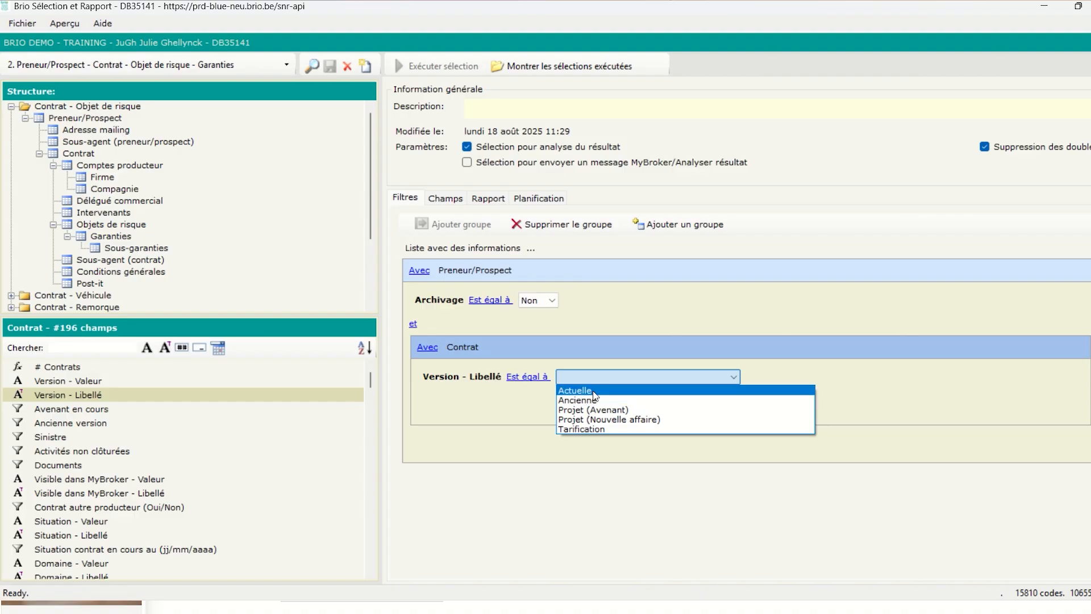
pyautogui.click(594, 392)
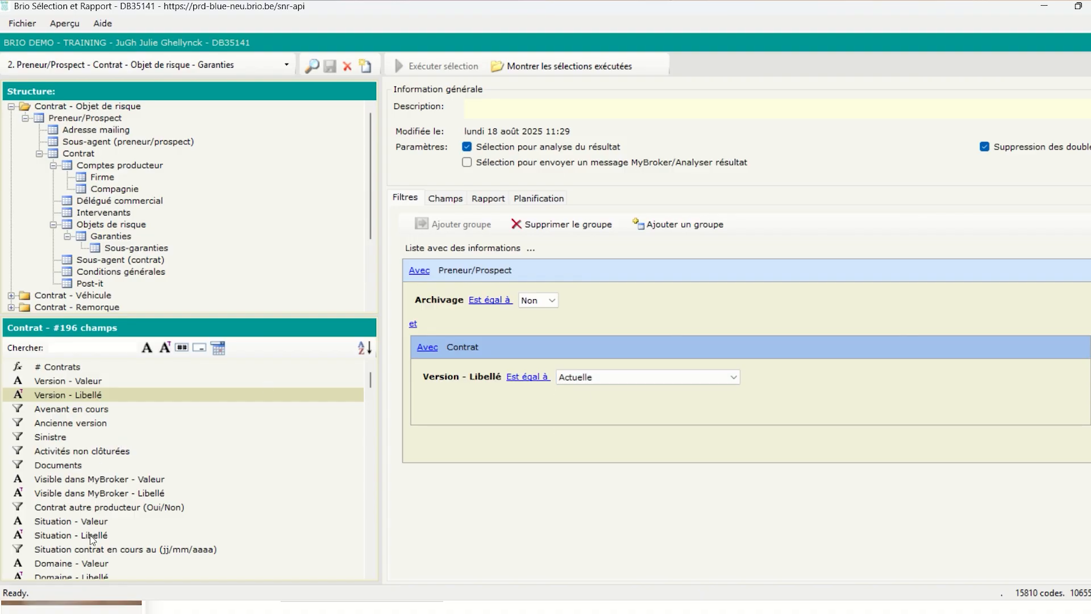
pyautogui.doubleClick(41, 535)
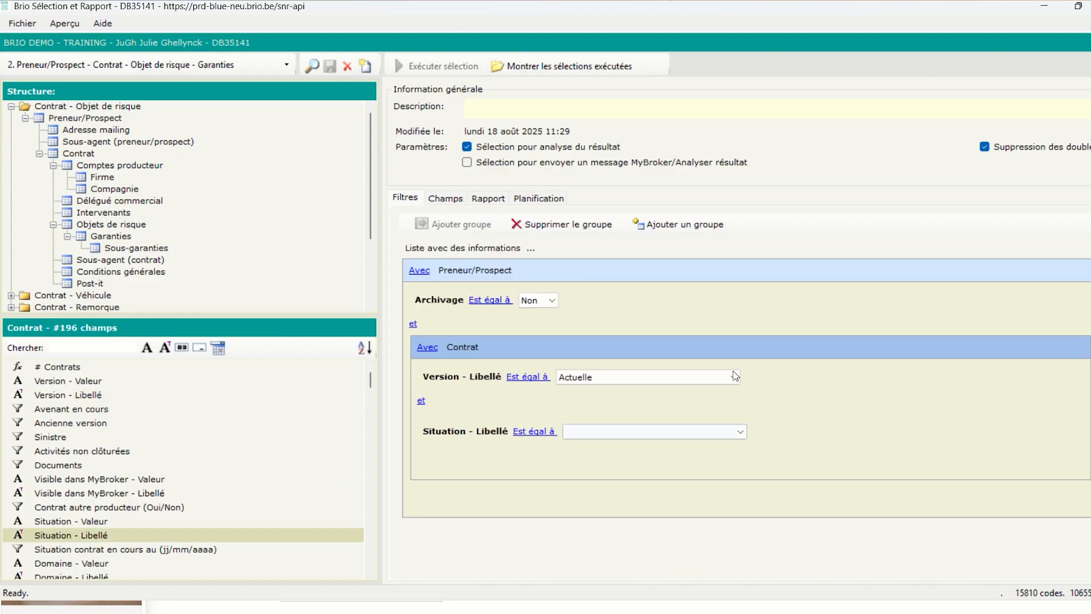
pyautogui.click(635, 432)
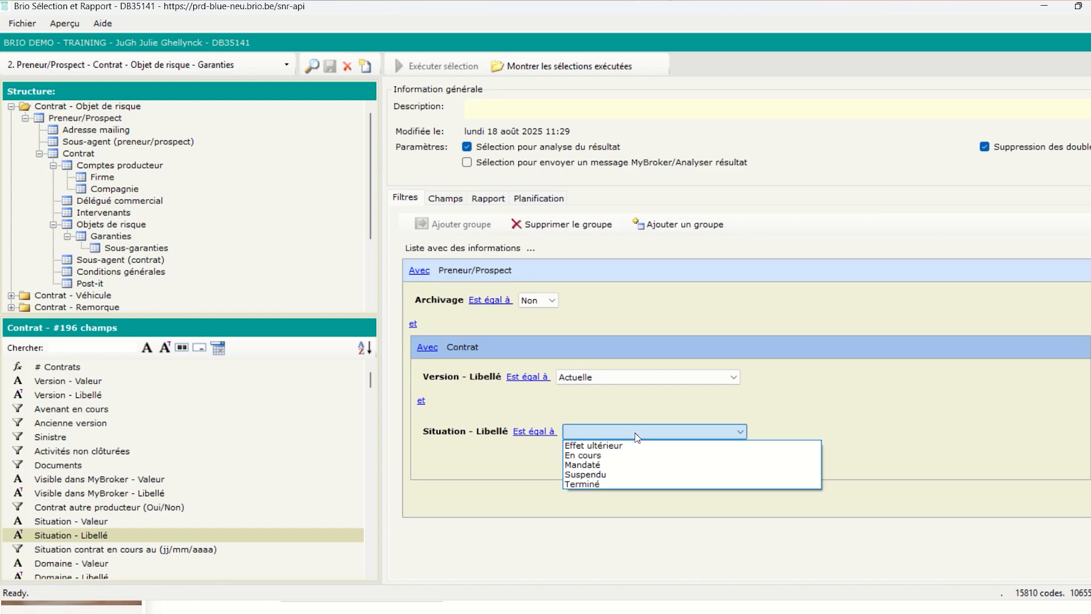
pyautogui.click(625, 455)
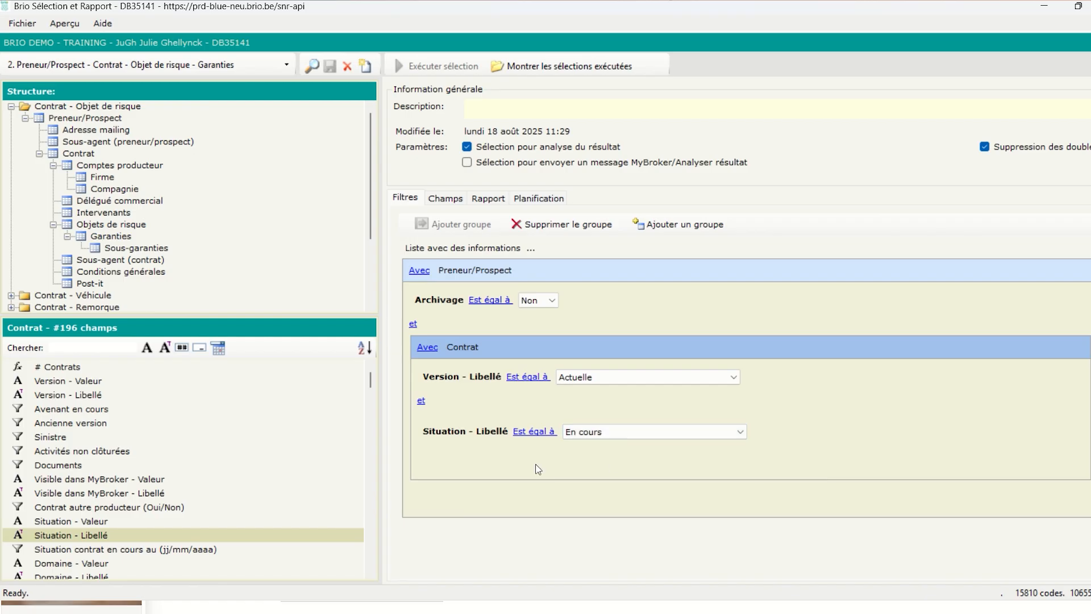
pyautogui.scroll(-1, 114, 540)
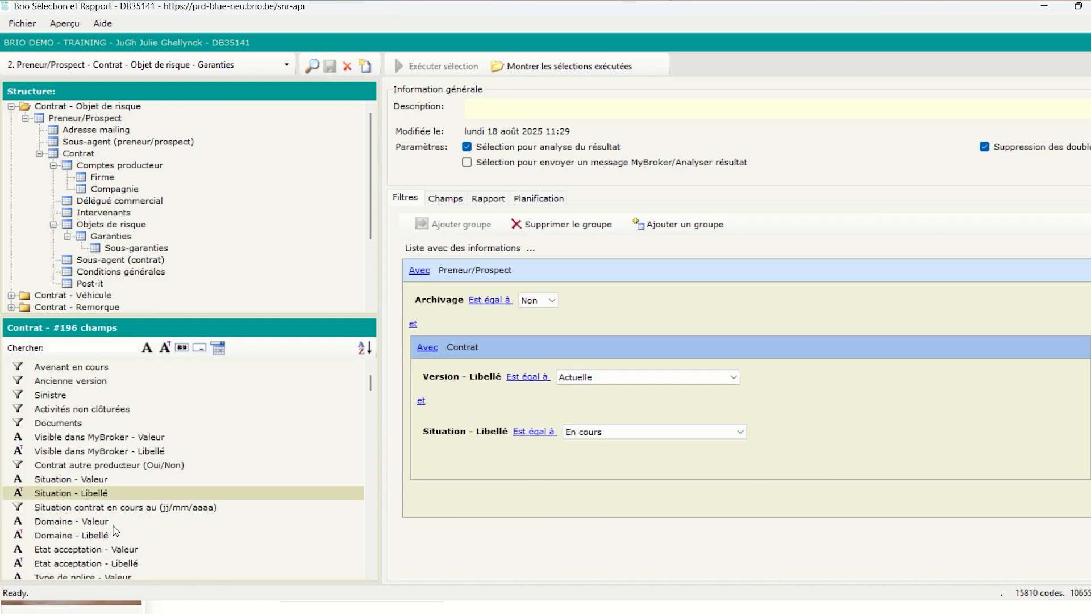
pyautogui.doubleClick(90, 535)
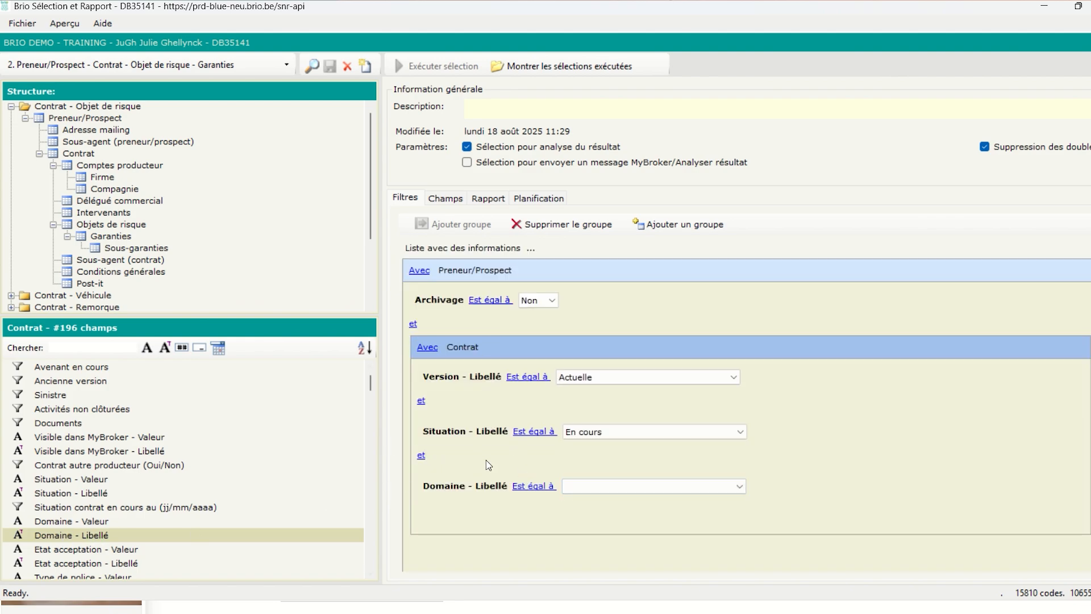
pyautogui.click(587, 491)
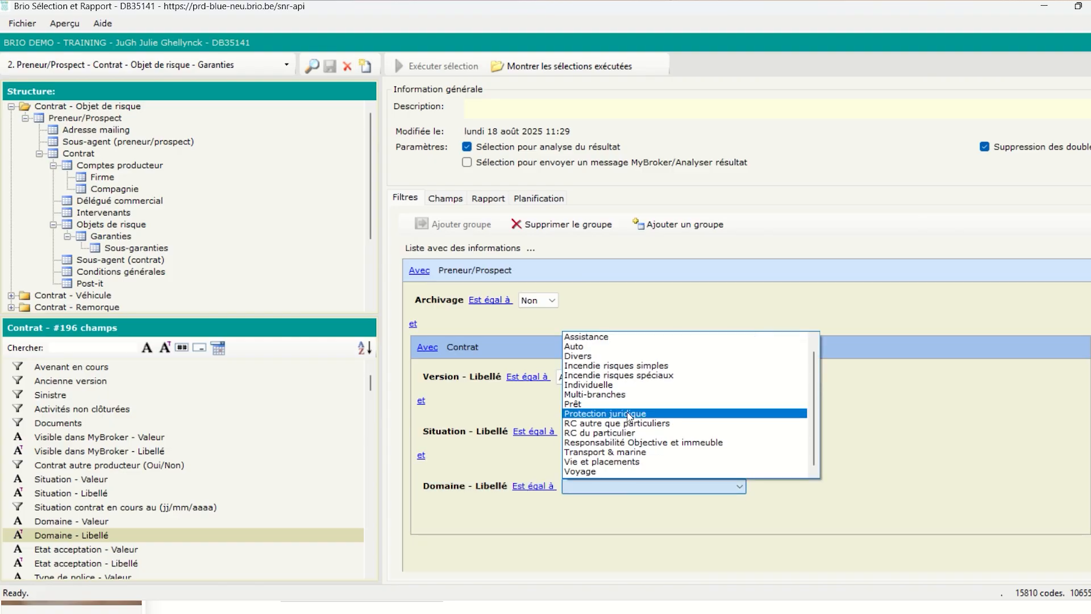
pyautogui.click(623, 348)
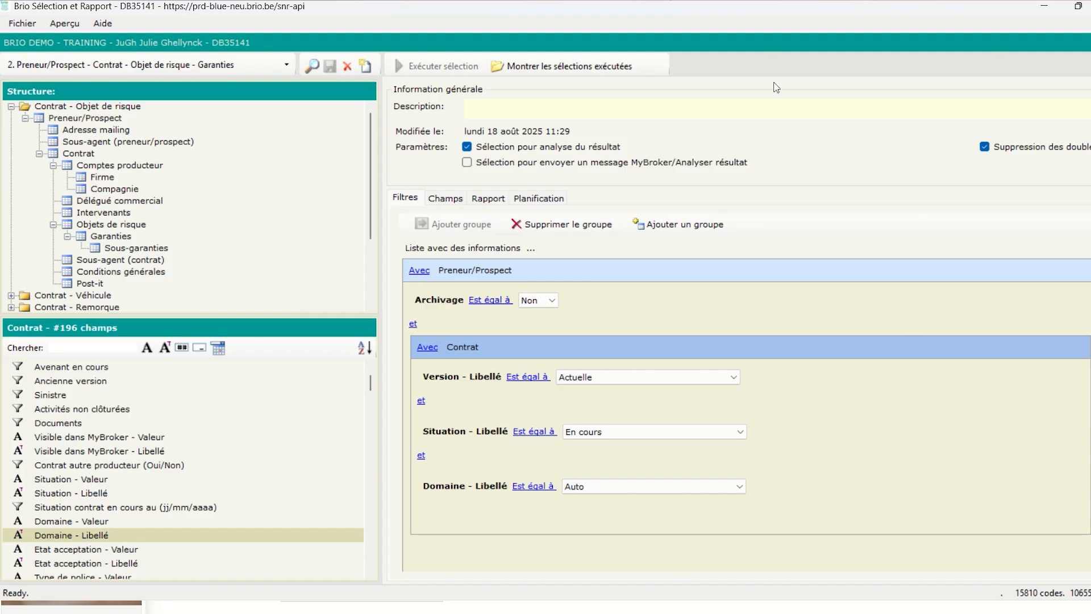
pyautogui.click(448, 200)
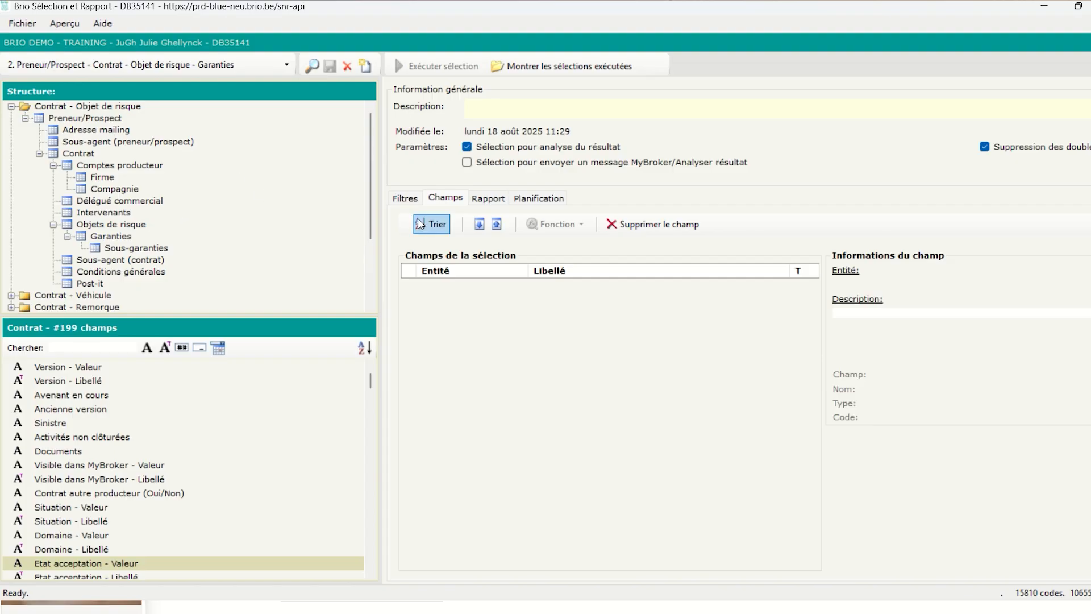
# Add the Preneur/Prospect output fields Nom, Prénom, Dossier and E-mail
pyautogui.click(155, 152)
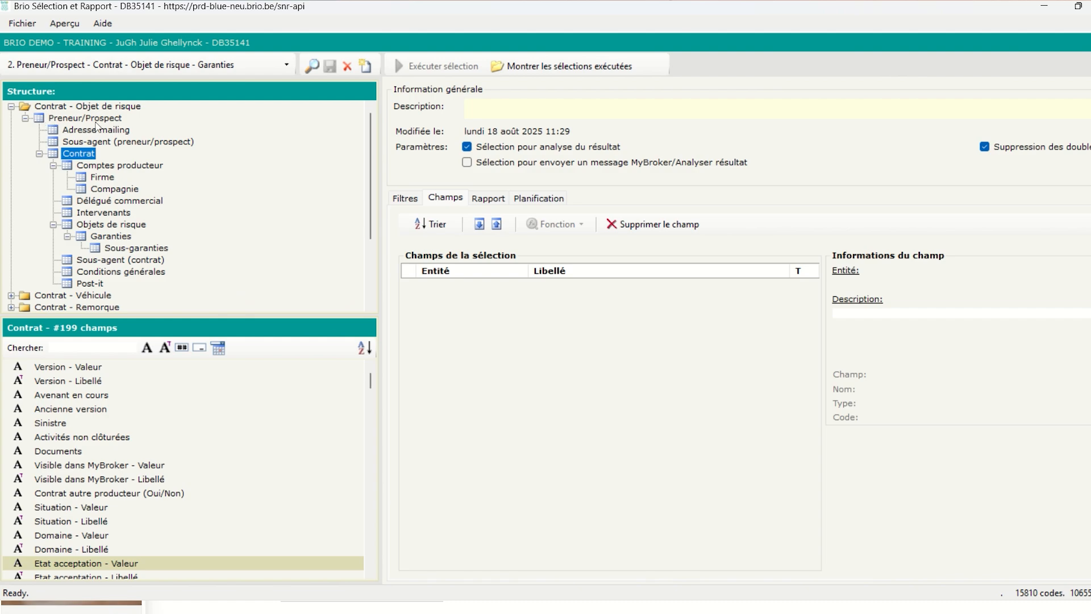
pyautogui.click(66, 119)
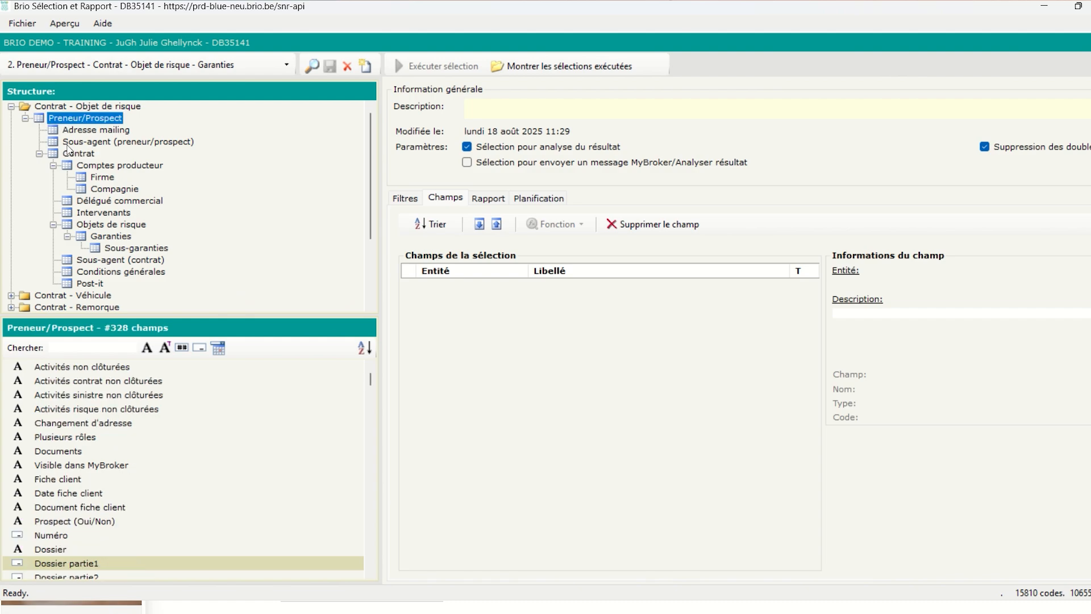
pyautogui.scroll(-2, 66, 481)
pyautogui.click(62, 481)
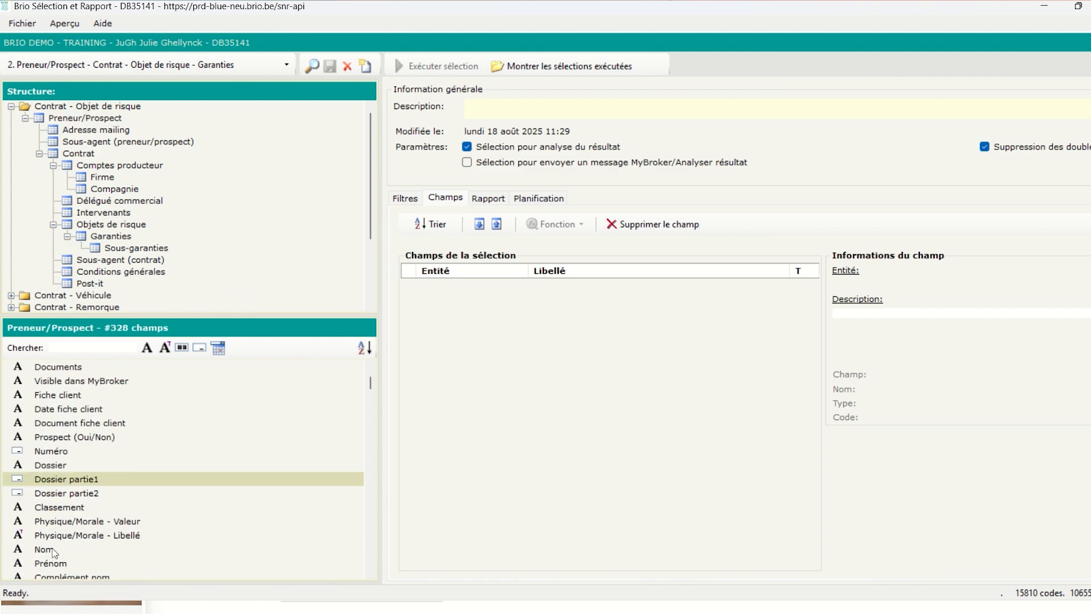
pyautogui.doubleClick(54, 549)
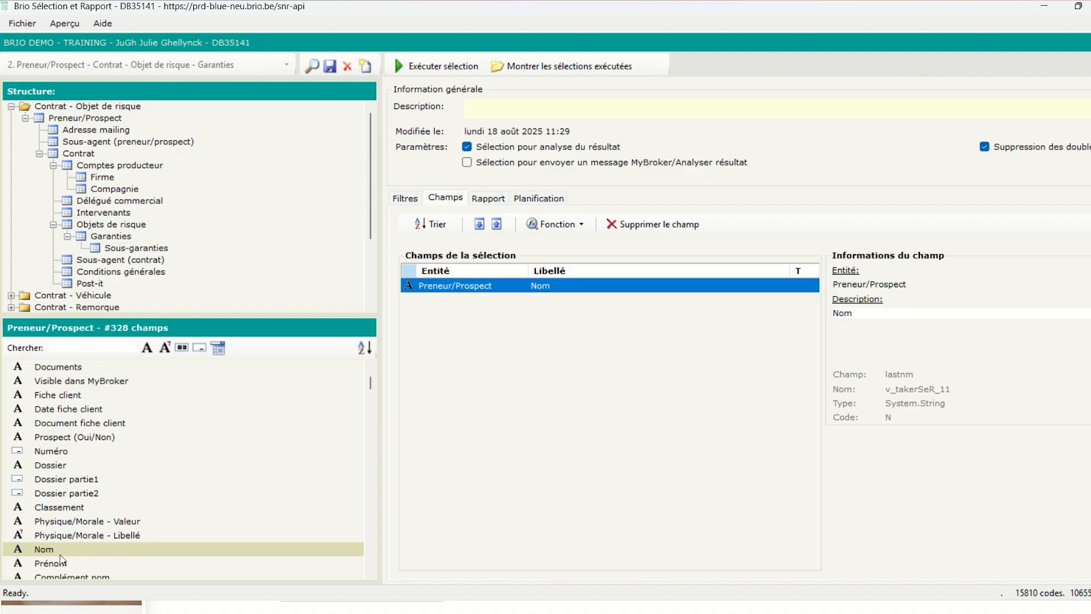
pyautogui.doubleClick(59, 564)
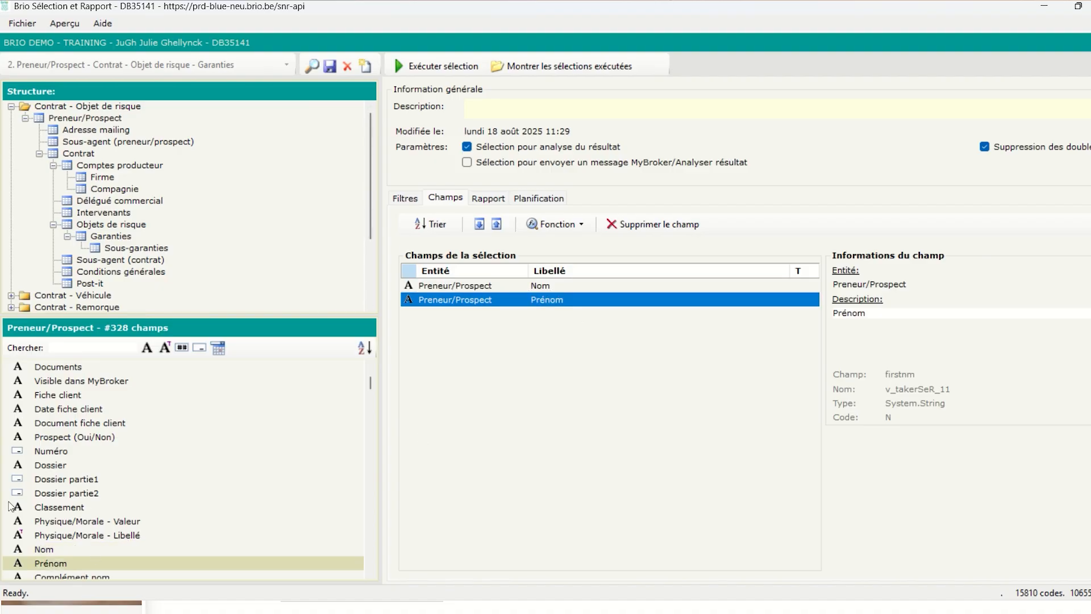
pyautogui.doubleClick(43, 465)
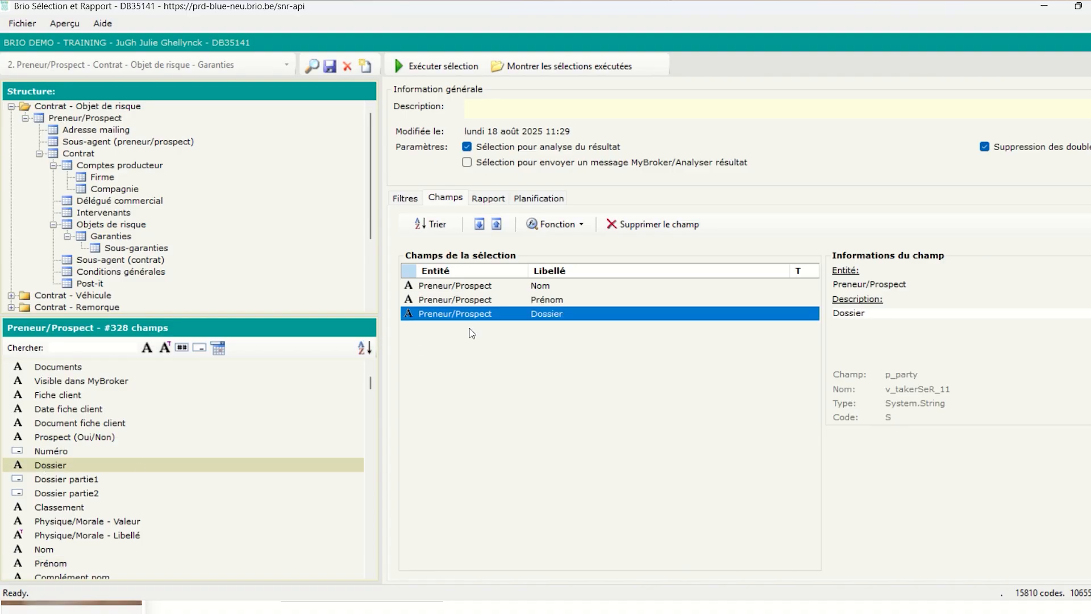
pyautogui.scroll(-1, 174, 468)
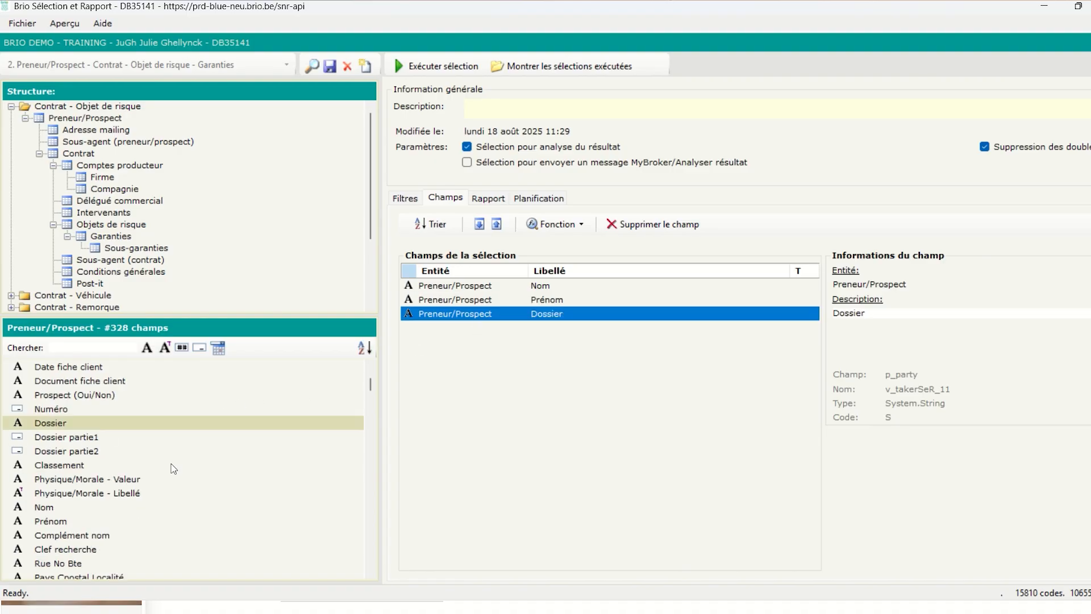
pyautogui.scroll(-3, 173, 469)
pyautogui.scroll(-3, 108, 487)
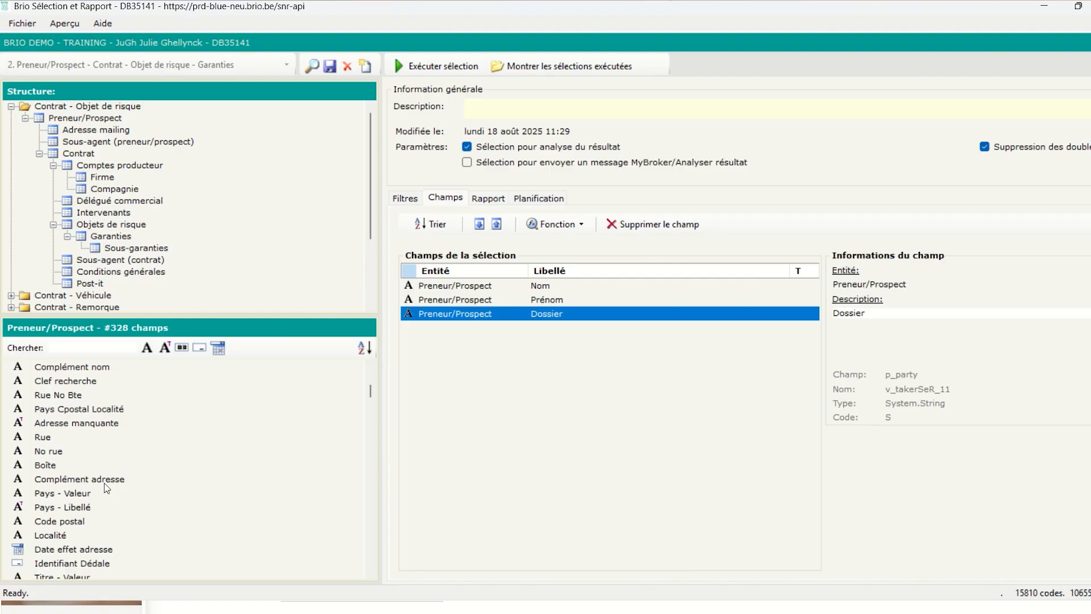
pyautogui.click(68, 345)
pyautogui.write('e-m')
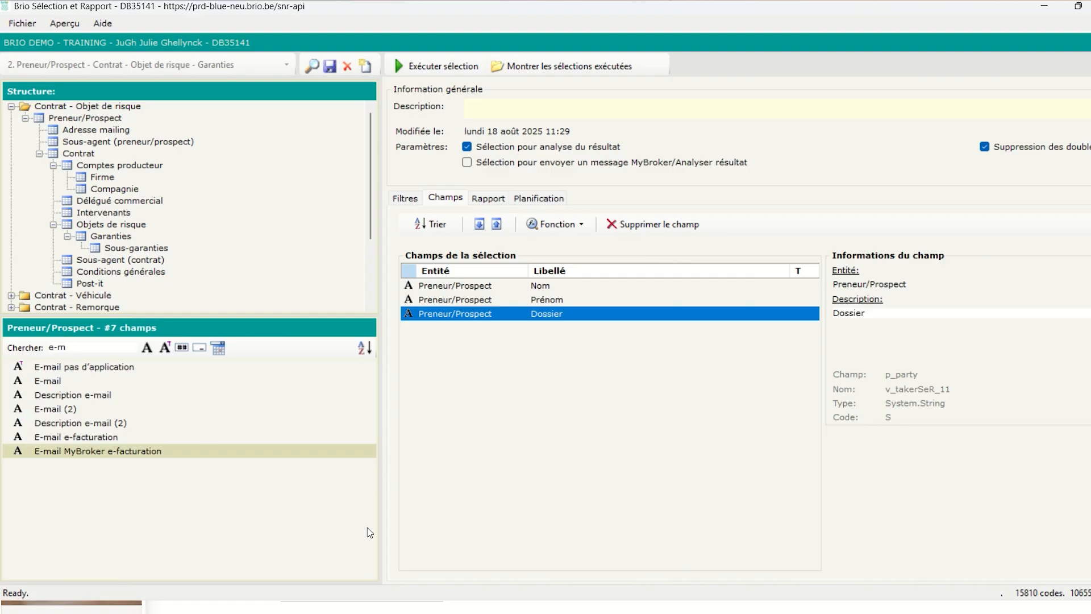
pyautogui.doubleClick(61, 384)
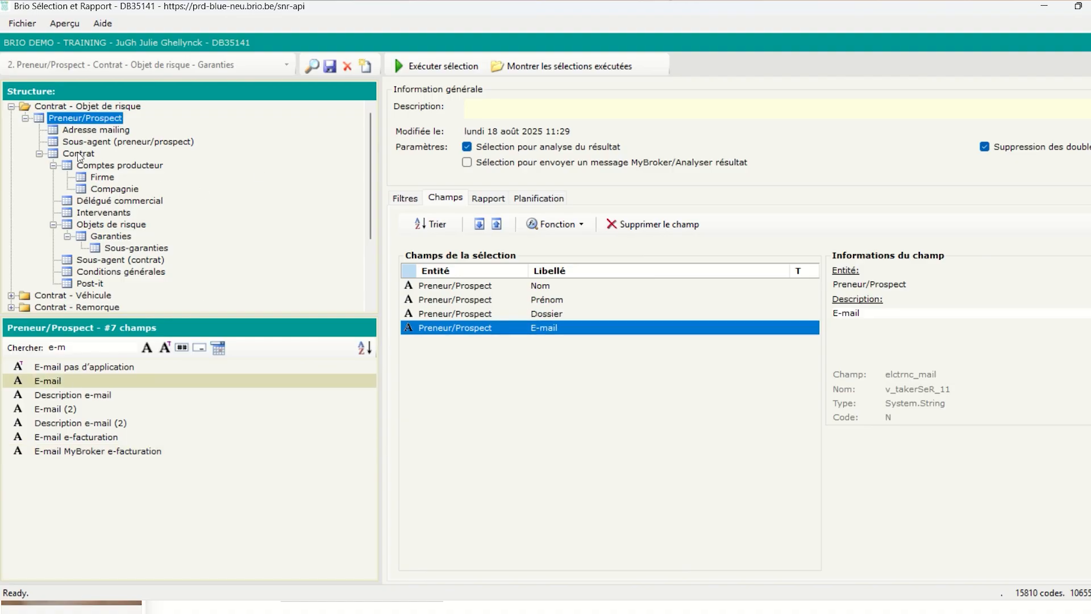
# Add Contrat fields Police and Domaine - Libellé to the output, then sort on Nom
pyautogui.click(80, 154)
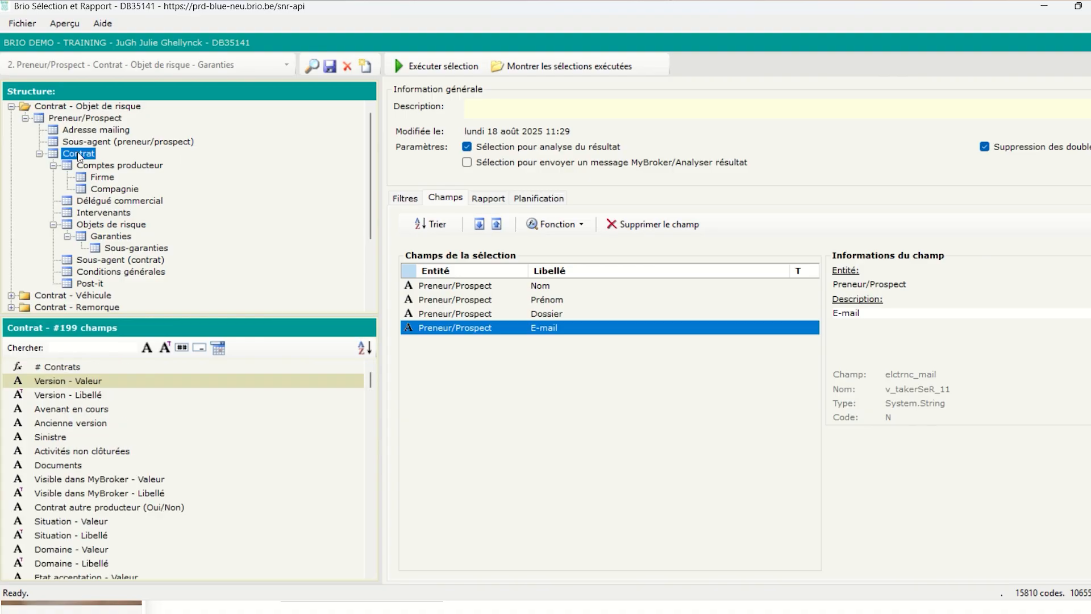
pyautogui.scroll(-1, 97, 446)
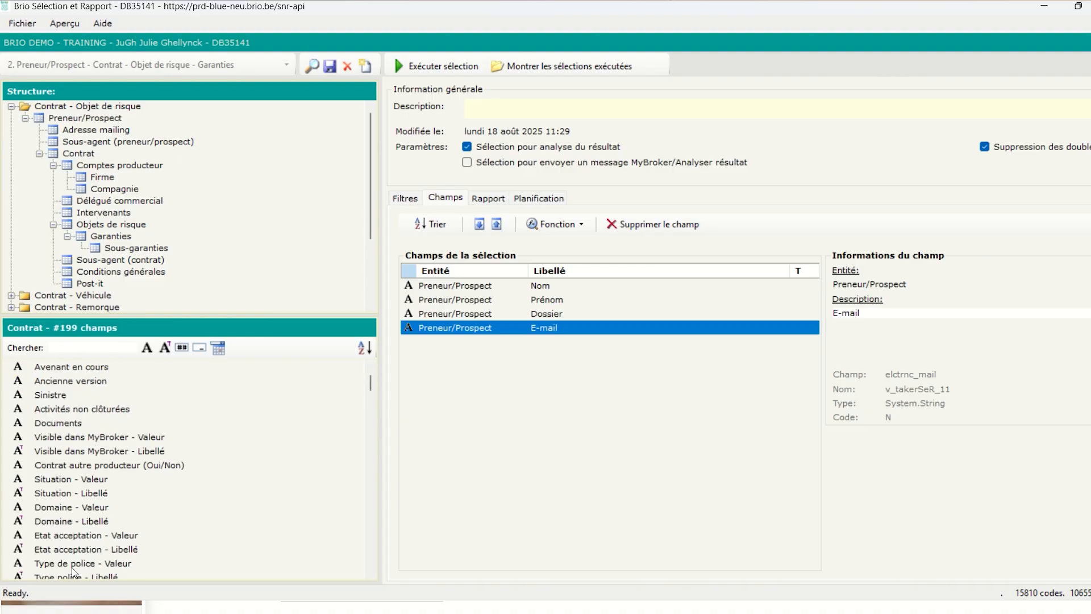
pyautogui.scroll(-2, 83, 550)
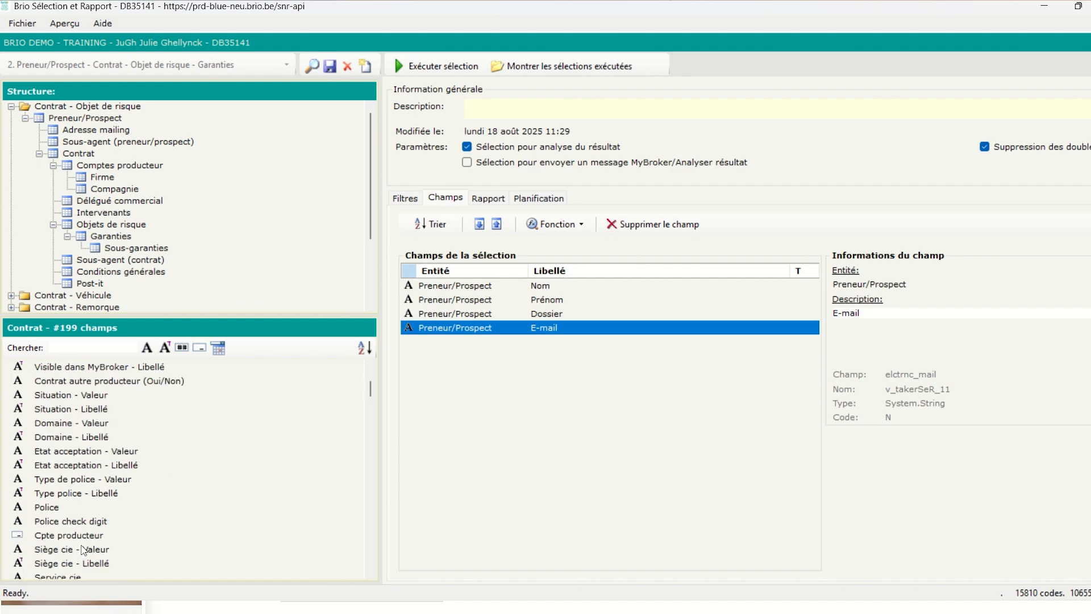
pyautogui.doubleClick(60, 508)
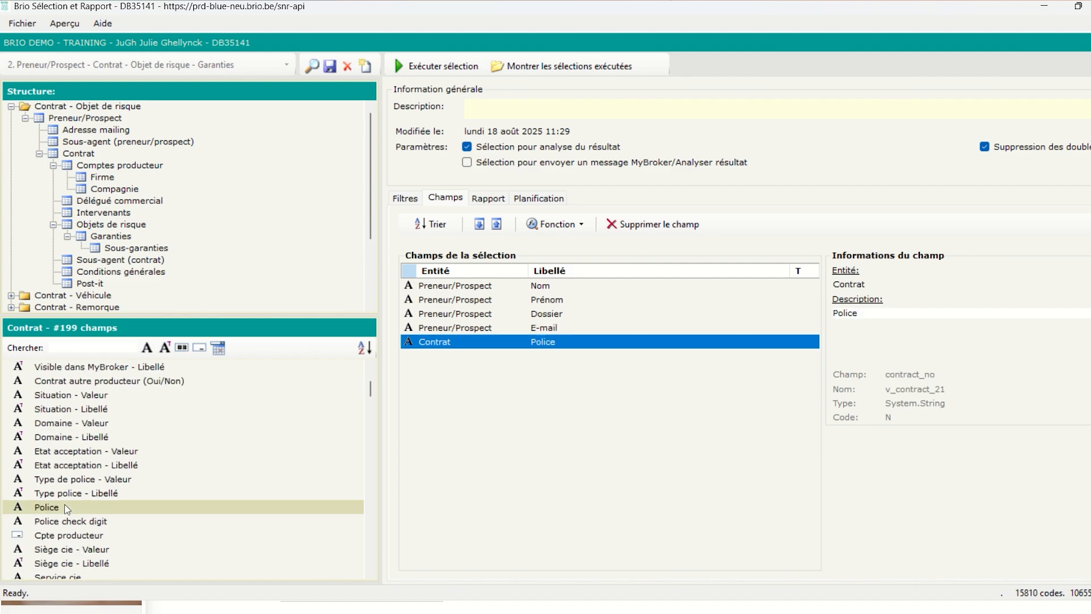
pyautogui.doubleClick(93, 438)
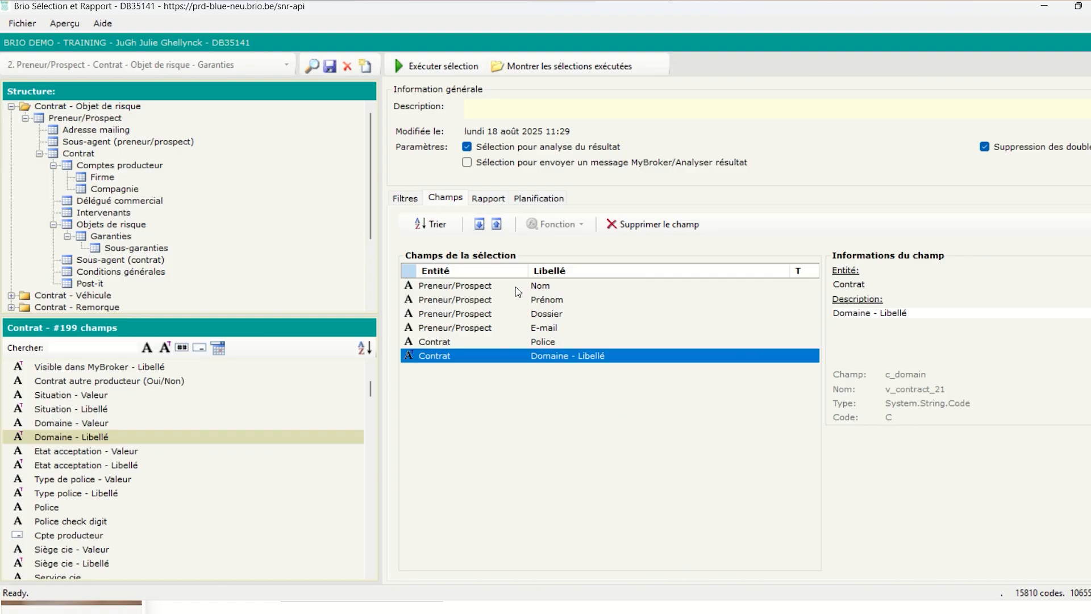
pyautogui.click(465, 286)
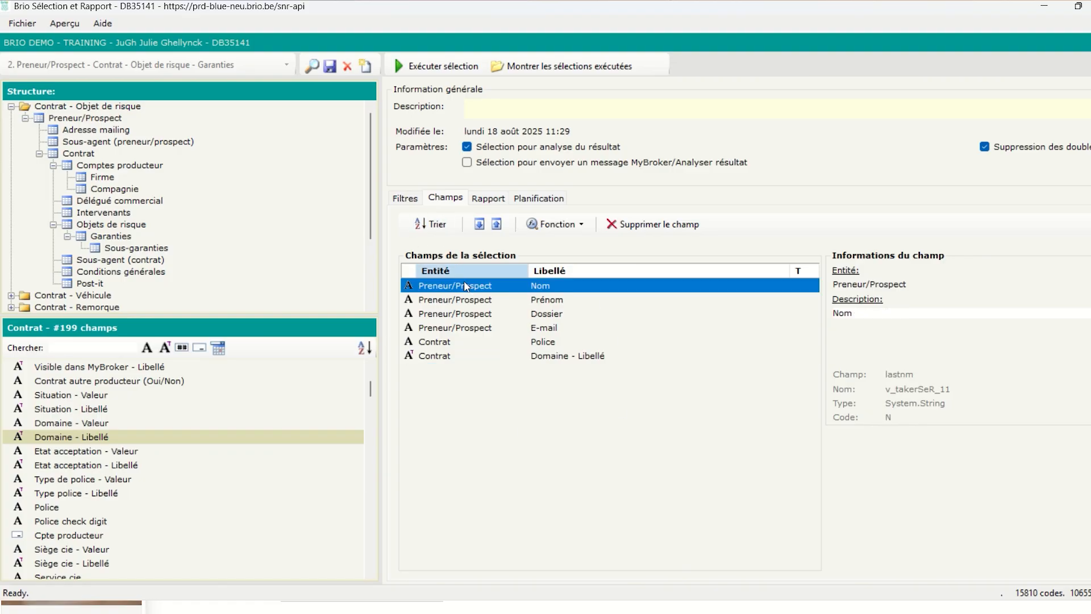
pyautogui.click(426, 227)
# Complete the description as 'Liste des clients sans PJ', save the selection, and execute it
pyautogui.click(420, 200)
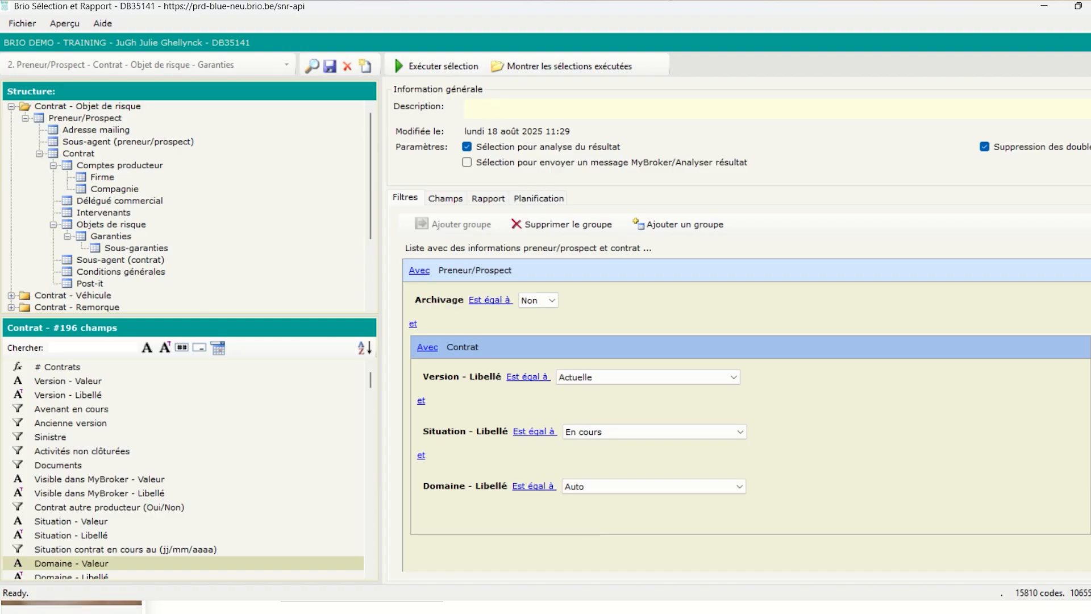
pyautogui.write('e des clients sans PJ')
pyautogui.click(332, 66)
pyautogui.click(413, 66)
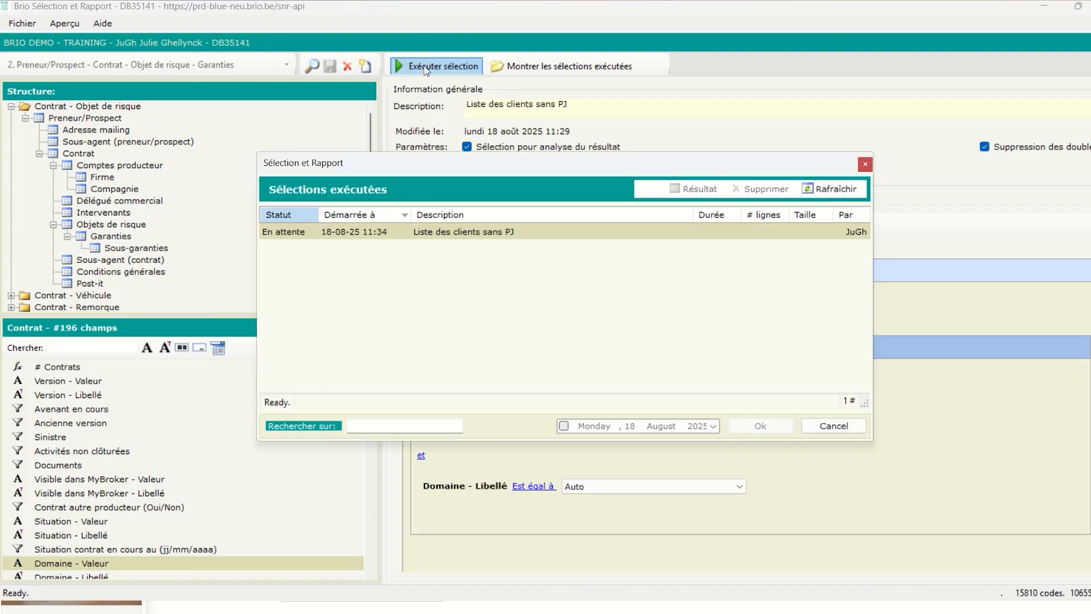
# Refresh the executed runs until 'Liste des clients sans PJ' shows Exécutée with 421 rows
pyautogui.click(847, 192)
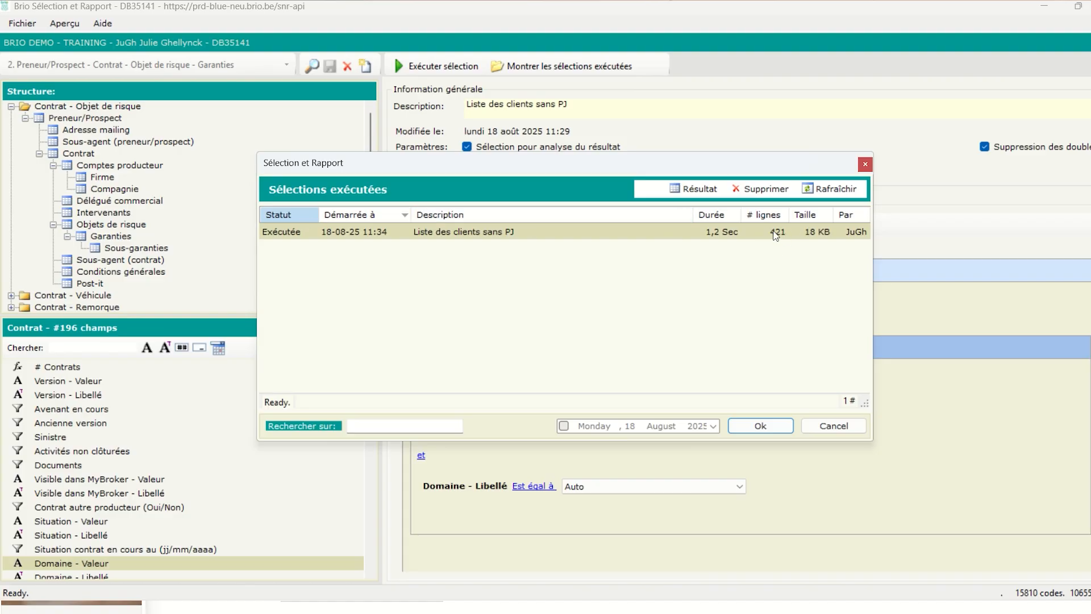
pyautogui.doubleClick(477, 233)
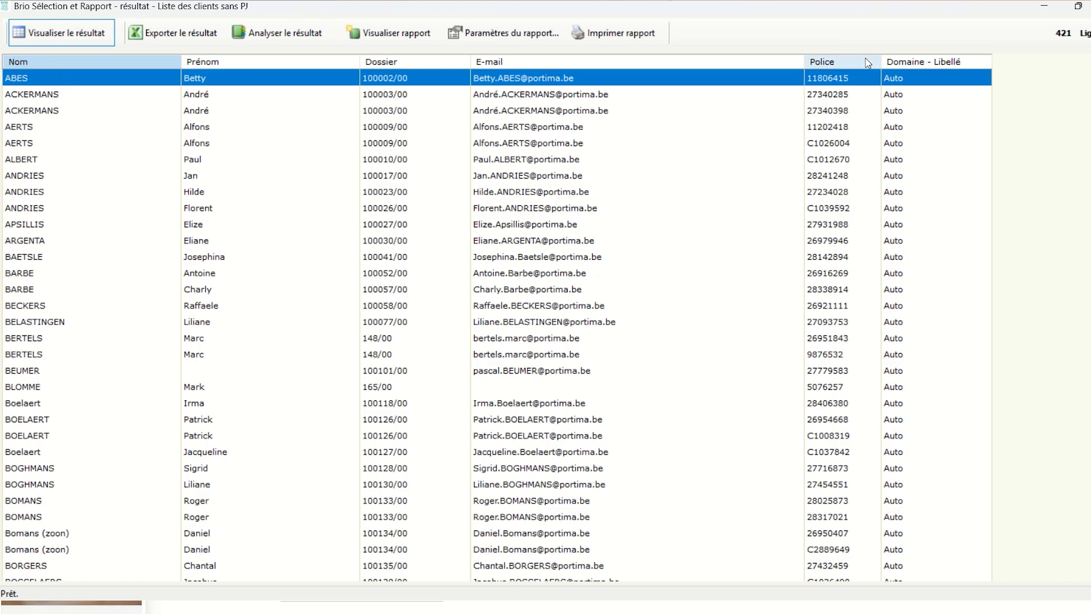
pyautogui.scroll(-20, 984, 164)
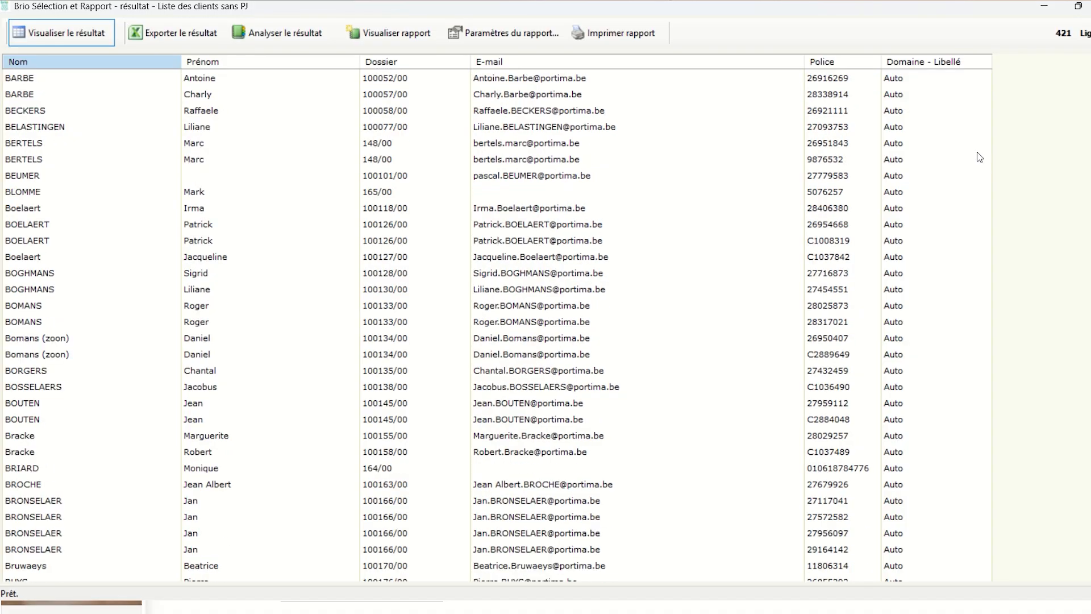
pyautogui.scroll(-20, 974, 213)
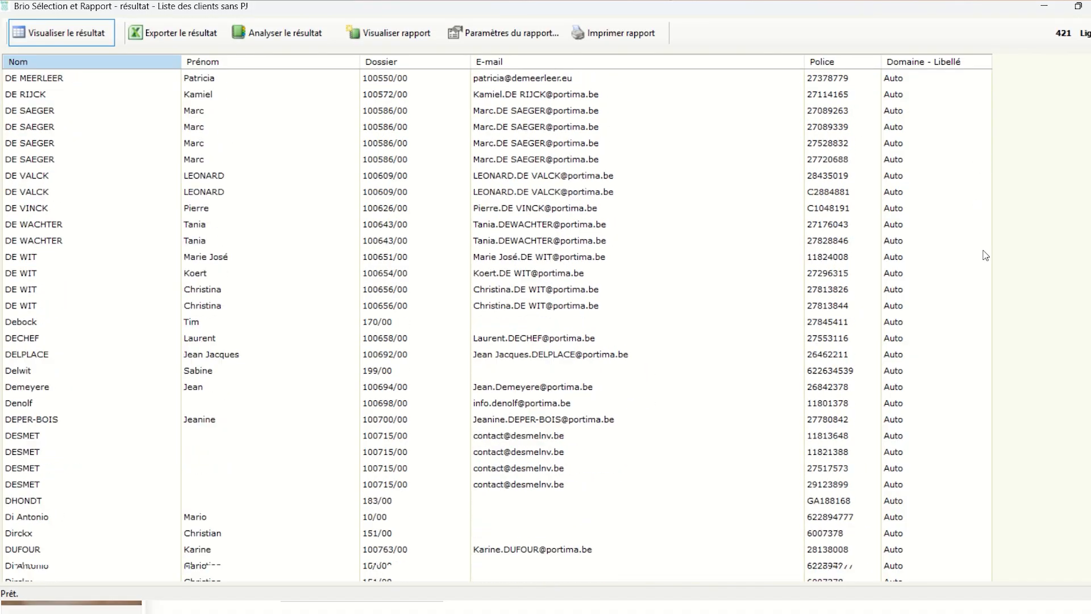
pyautogui.scroll(-20, 981, 284)
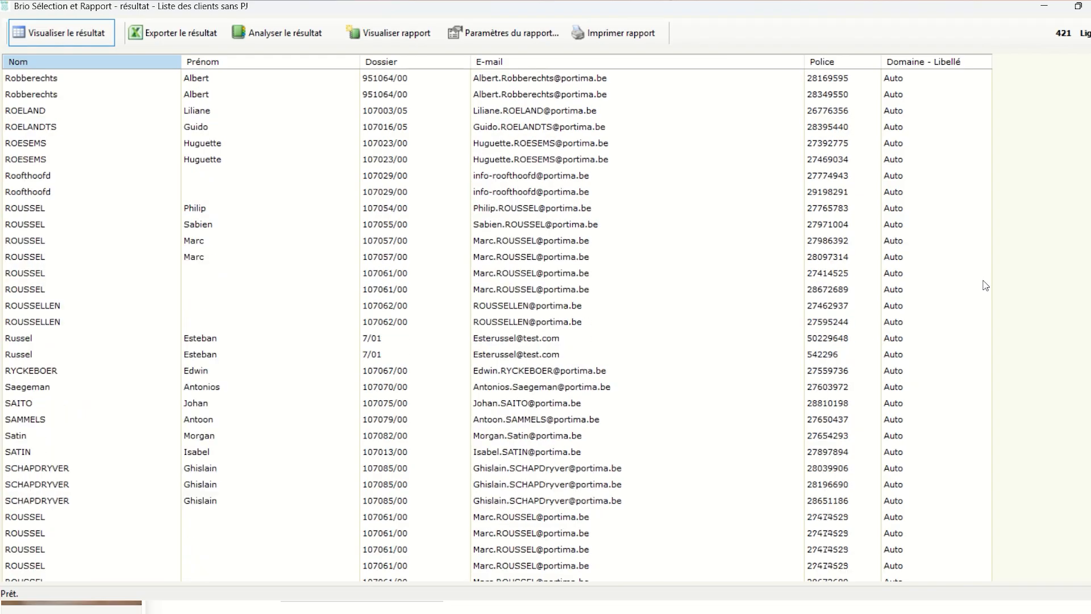
pyautogui.scroll(-20, 963, 285)
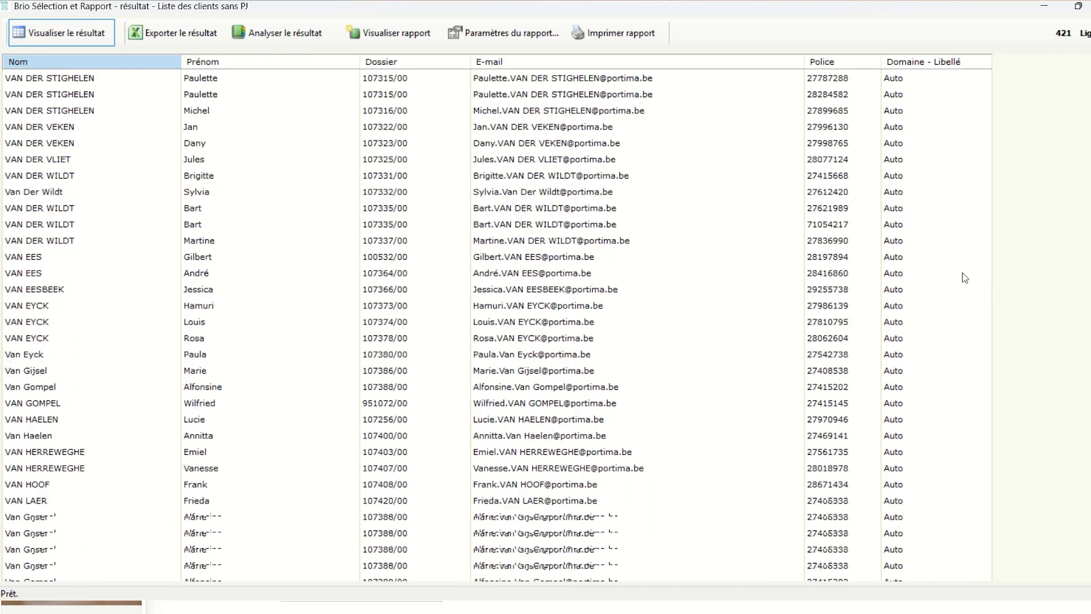
pyautogui.scroll(17, 963, 284)
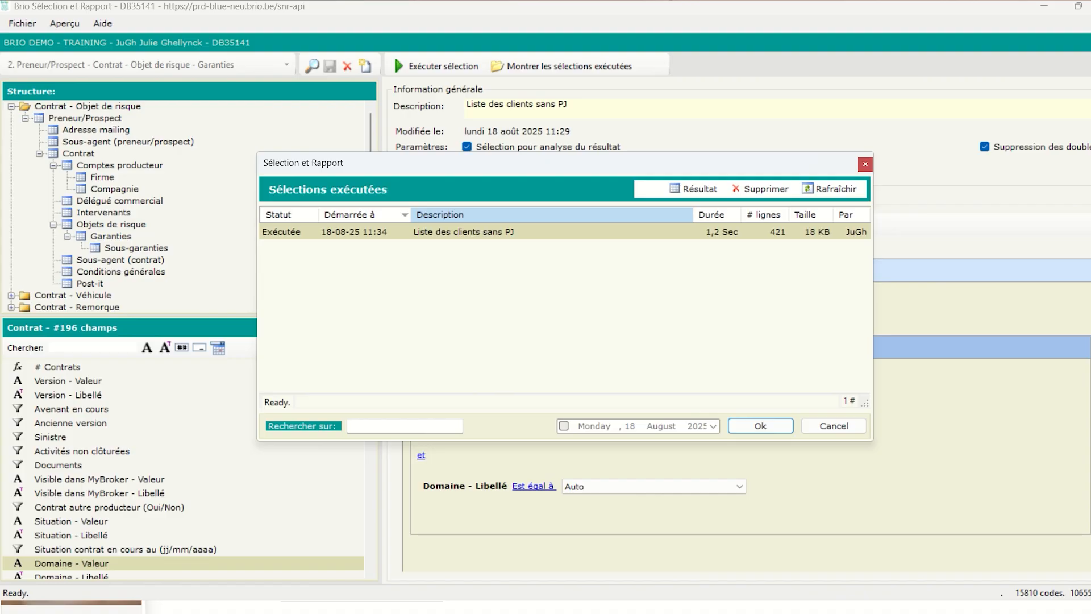
# Add a Garantie - Libellé condition from the Garanties entity to the filters
pyautogui.click(865, 165)
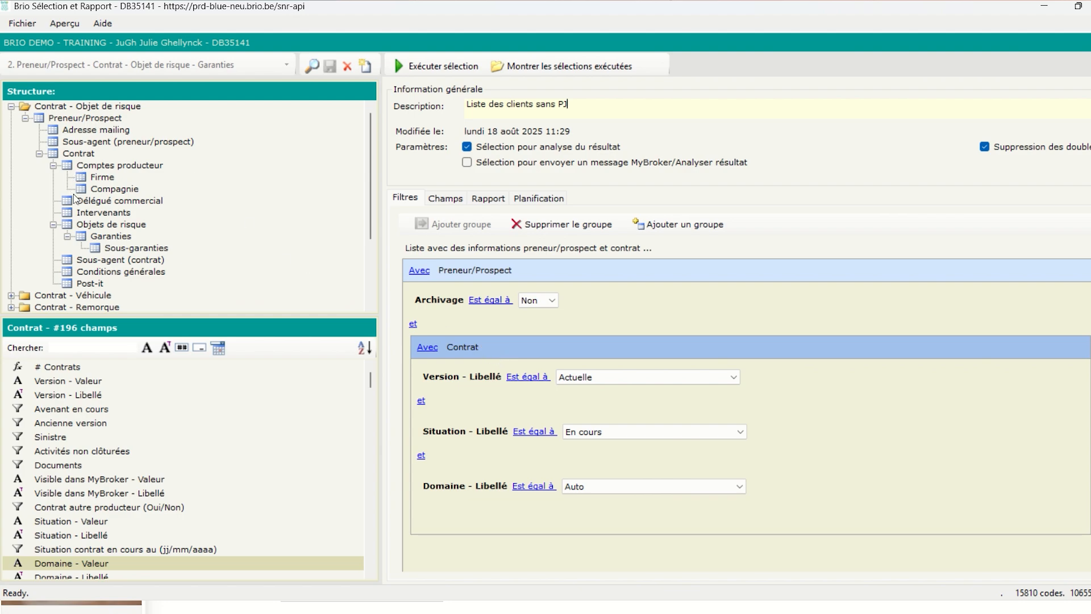
pyautogui.click(89, 234)
pyautogui.click(114, 238)
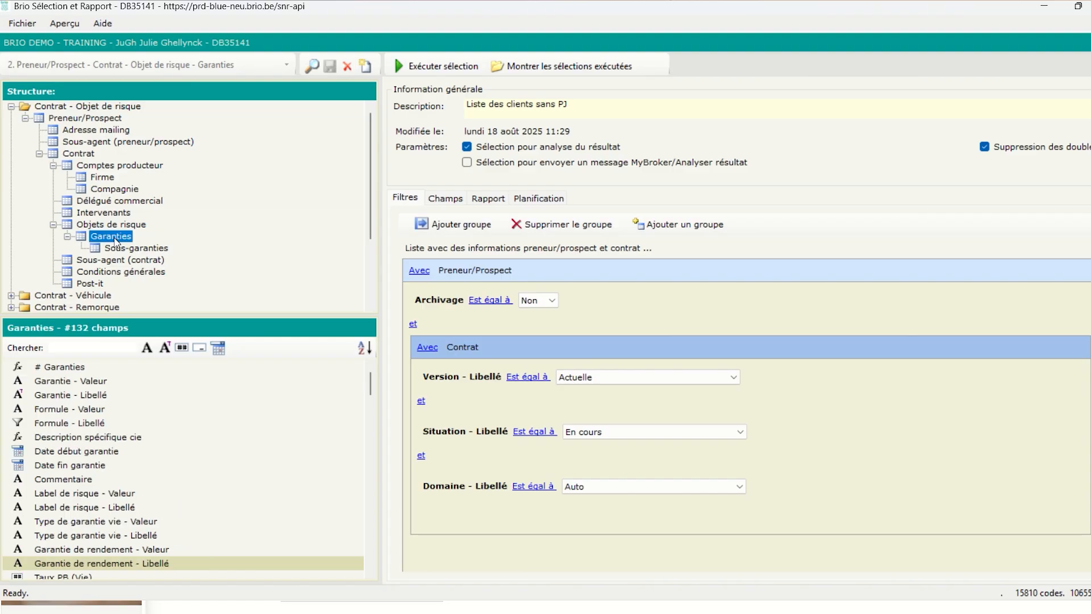
pyautogui.click(71, 400)
pyautogui.moveTo(86, 399); pyautogui.dragTo(494, 527)
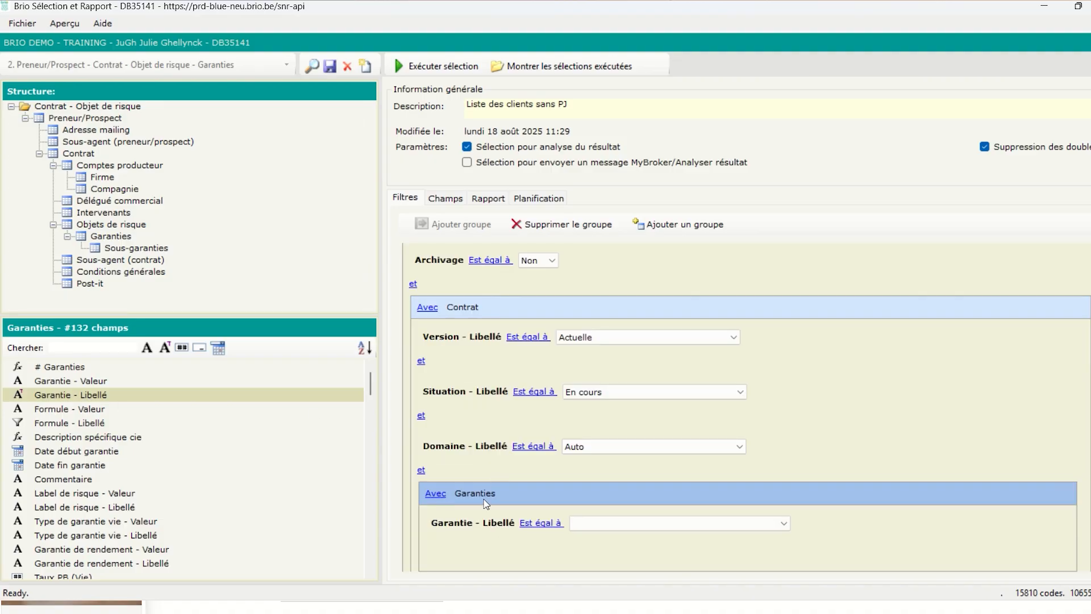
# Set the condition to Sans Protection juridique (Véhicule) and rerun the selection
pyautogui.scroll(-2, 426, 519)
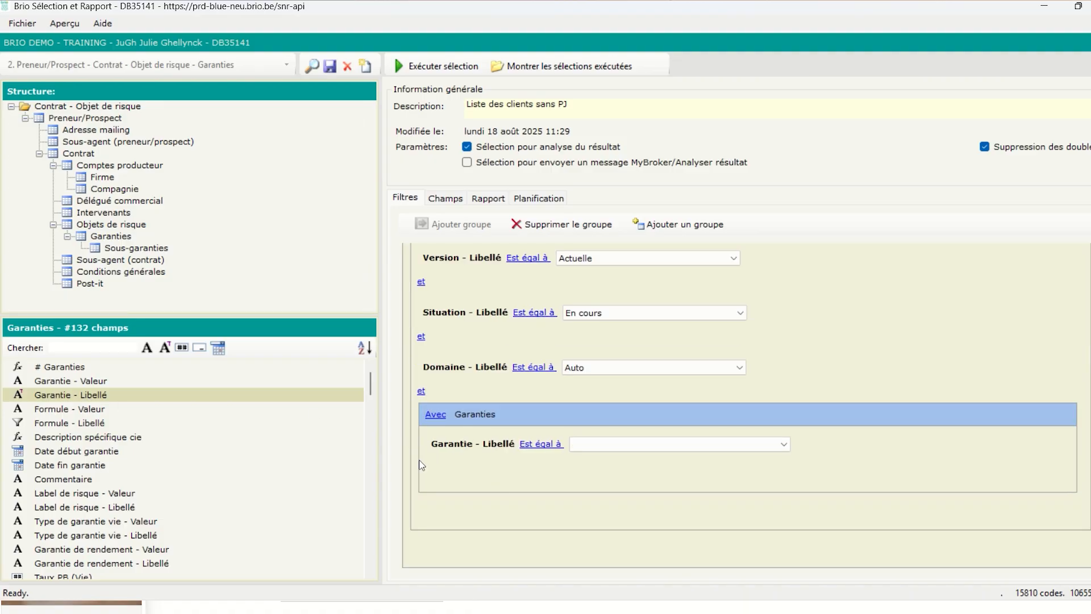
pyautogui.click(435, 415)
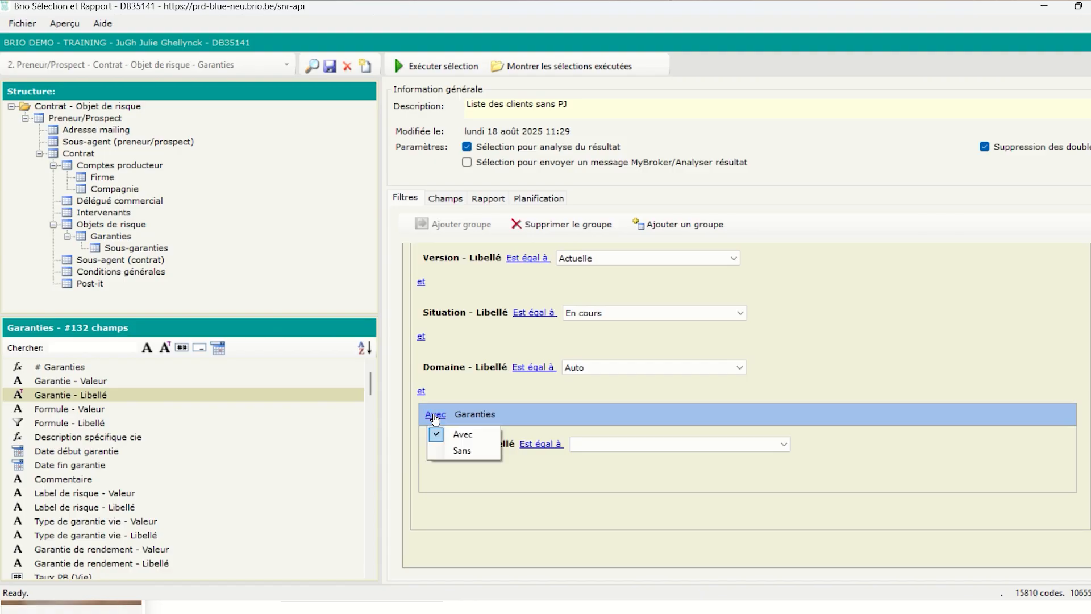
pyautogui.click(446, 451)
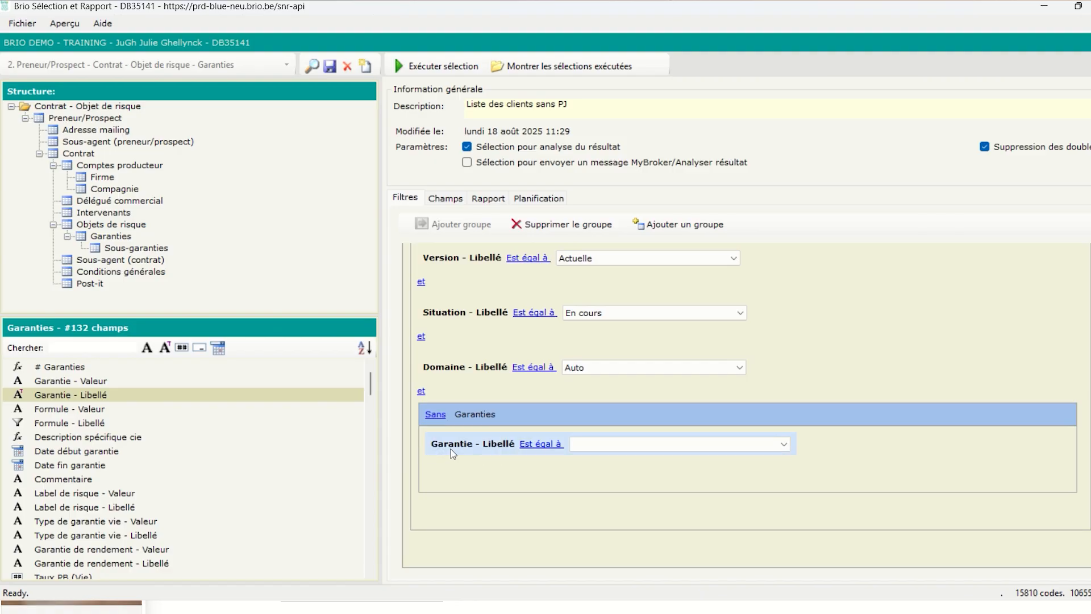
pyautogui.click(601, 450)
pyautogui.scroll(-10, 620, 510)
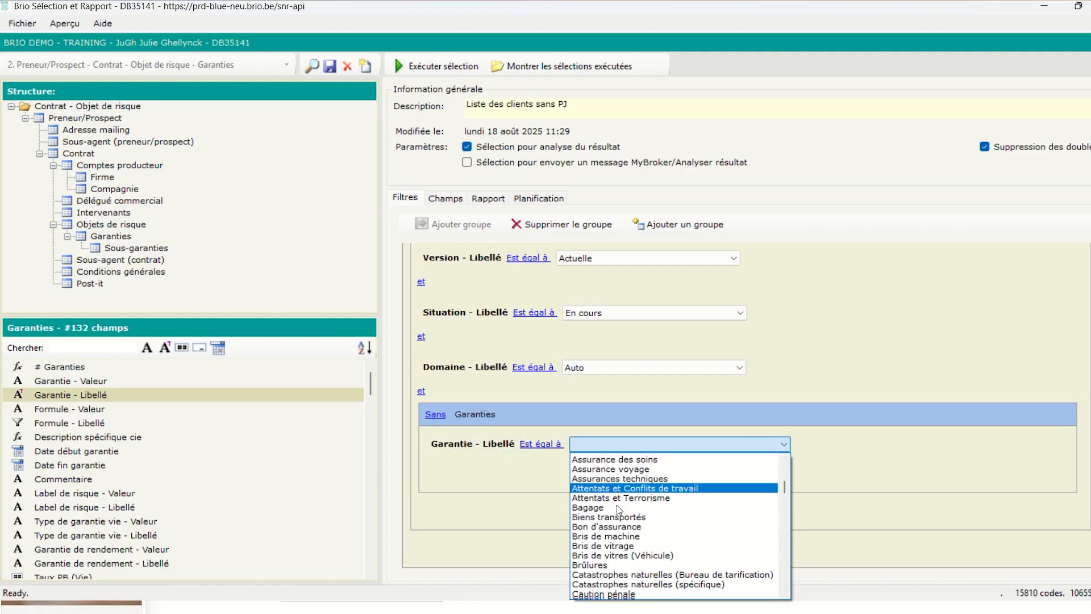
pyautogui.scroll(-12, 619, 510)
pyautogui.scroll(-15, 624, 514)
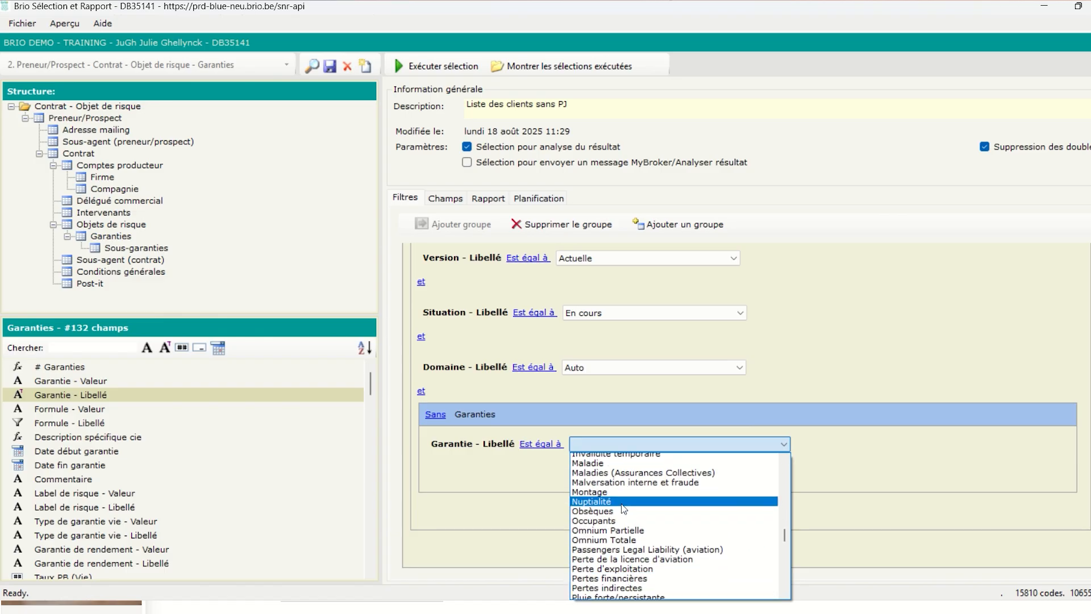
pyautogui.scroll(1, 624, 504)
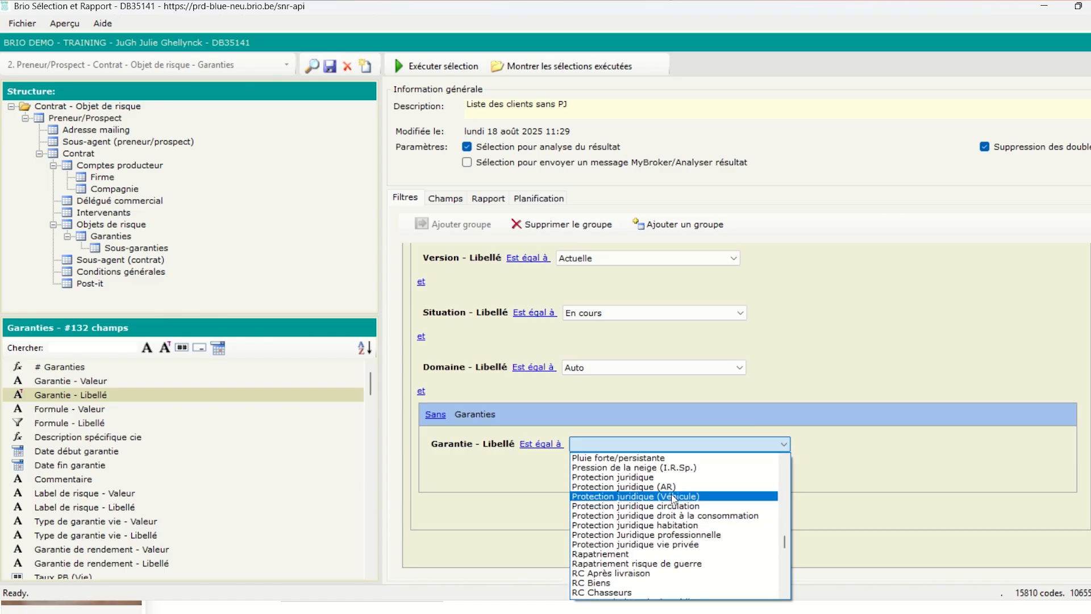
pyautogui.click(672, 496)
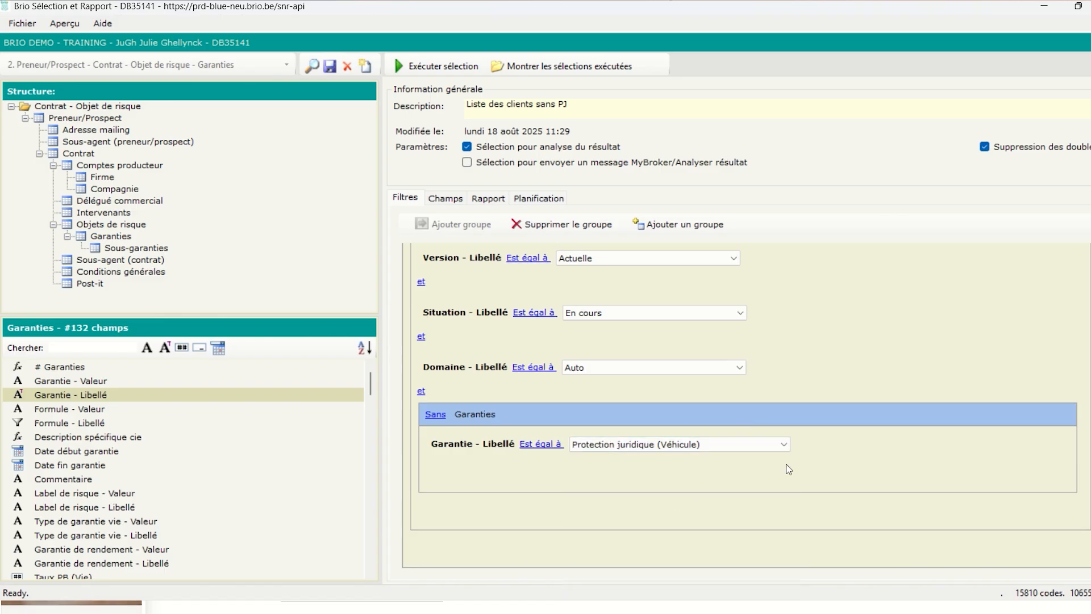
pyautogui.click(458, 68)
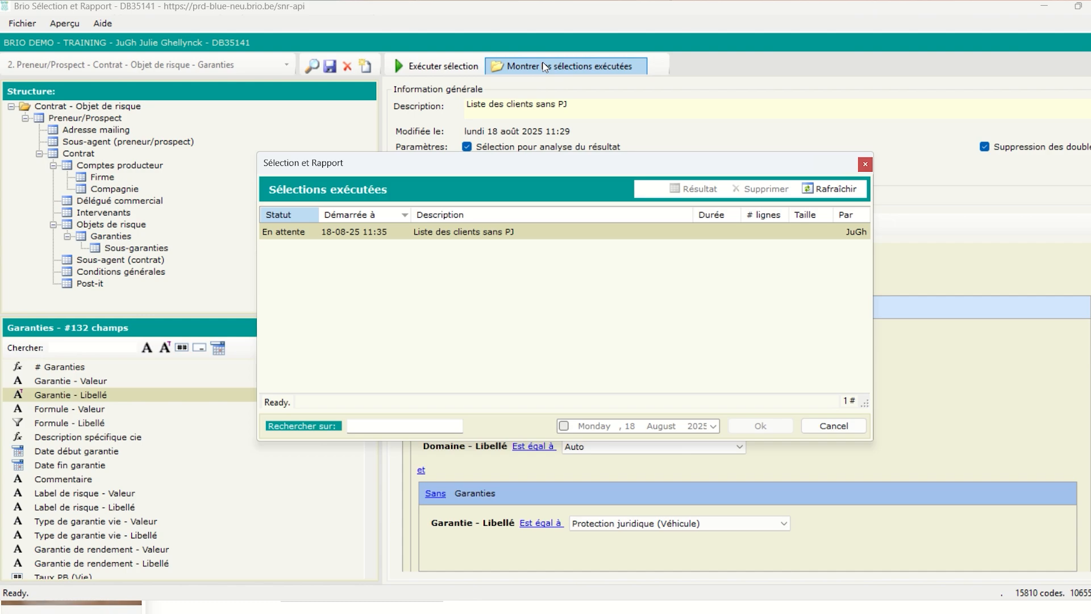
pyautogui.click(831, 188)
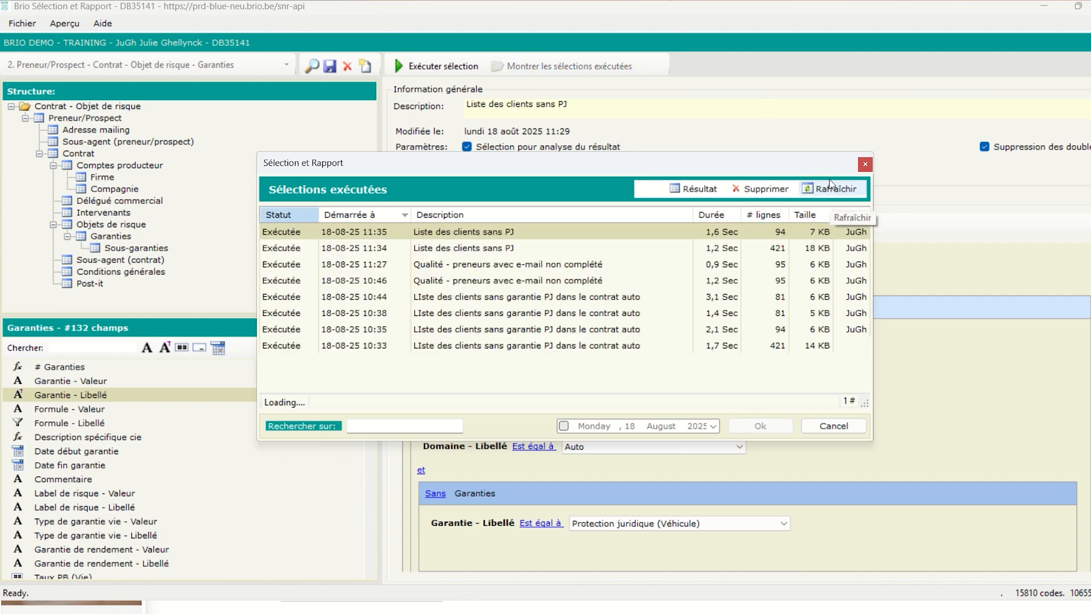
pyautogui.doubleClick(778, 231)
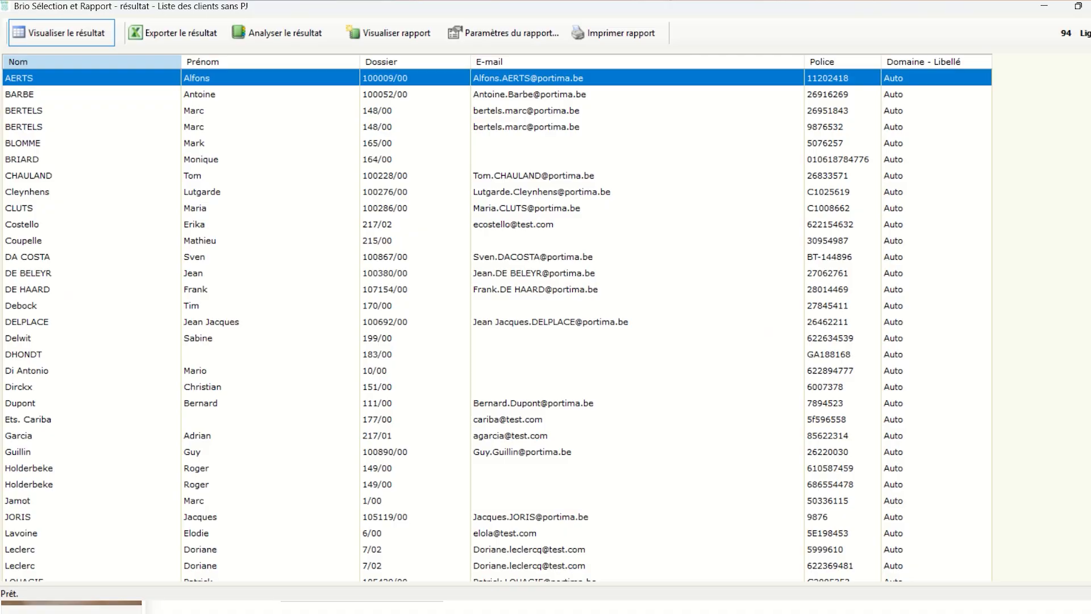
pyautogui.click(1090, 6)
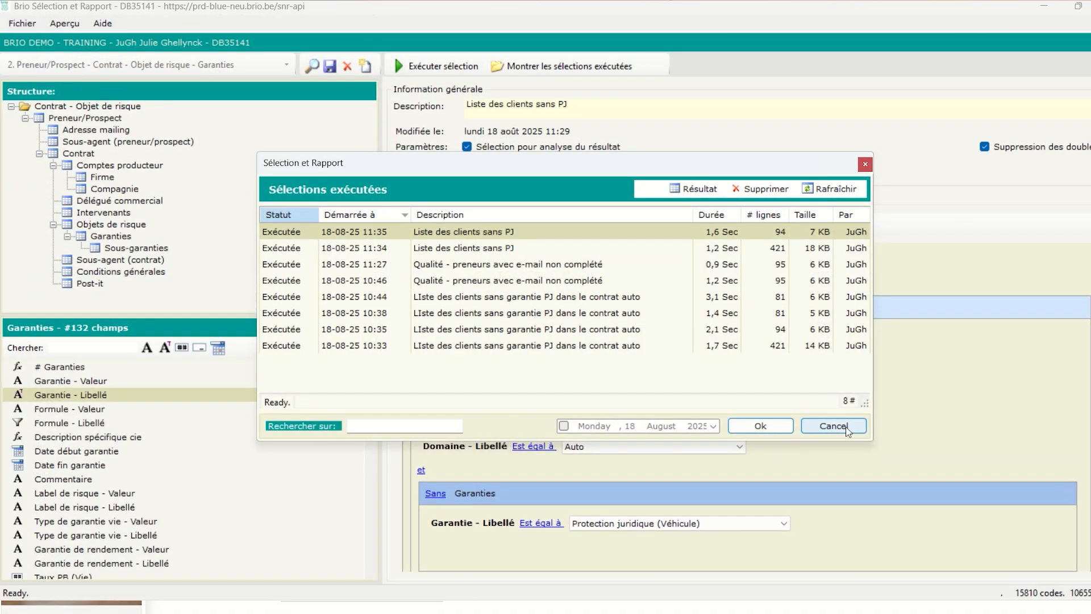
pyautogui.click(833, 426)
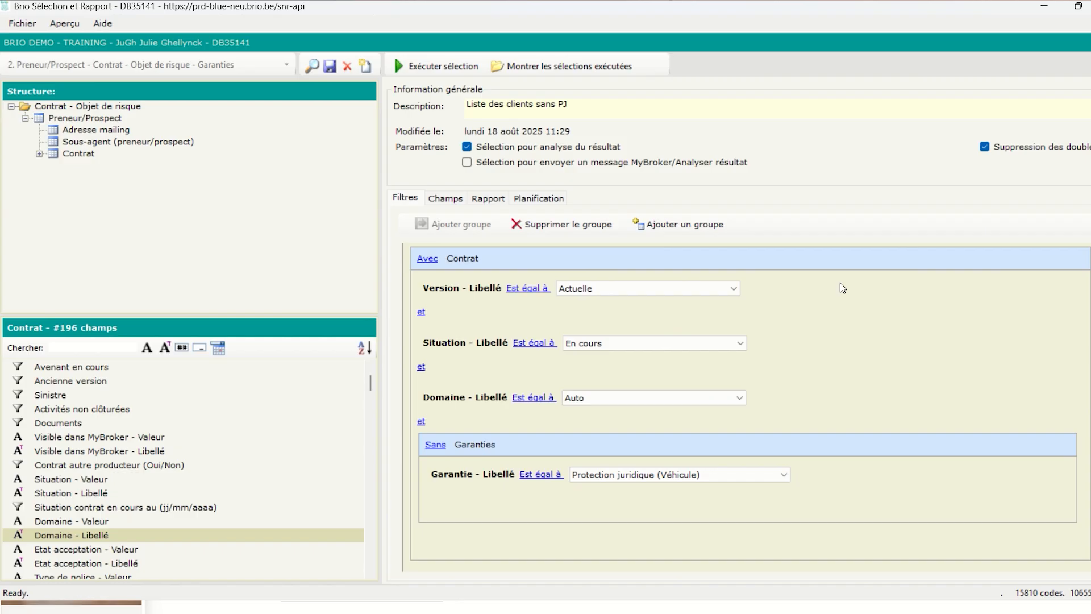
# Add a Contrat filter group joined with 'et' and set to Sans
pyautogui.scroll(2, 955, 281)
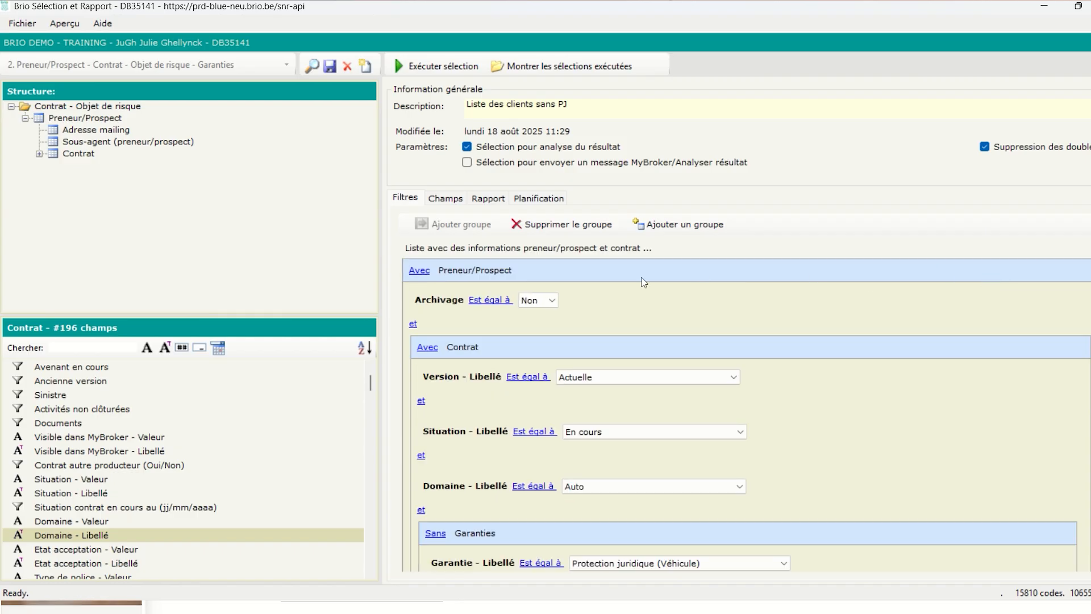
pyautogui.click(605, 273)
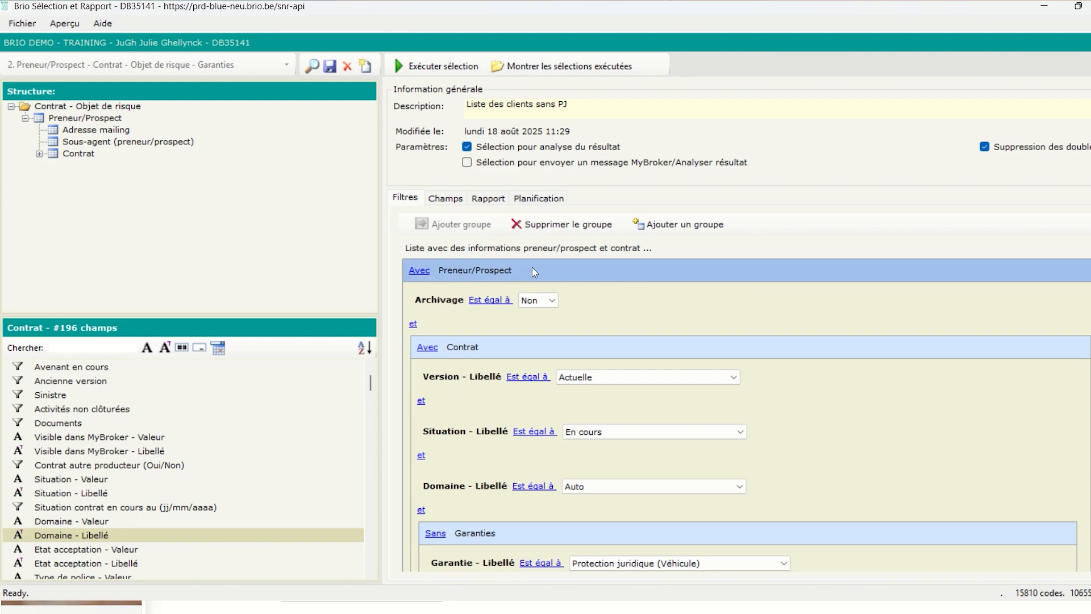
pyautogui.click(85, 153)
pyautogui.doubleClick(80, 154)
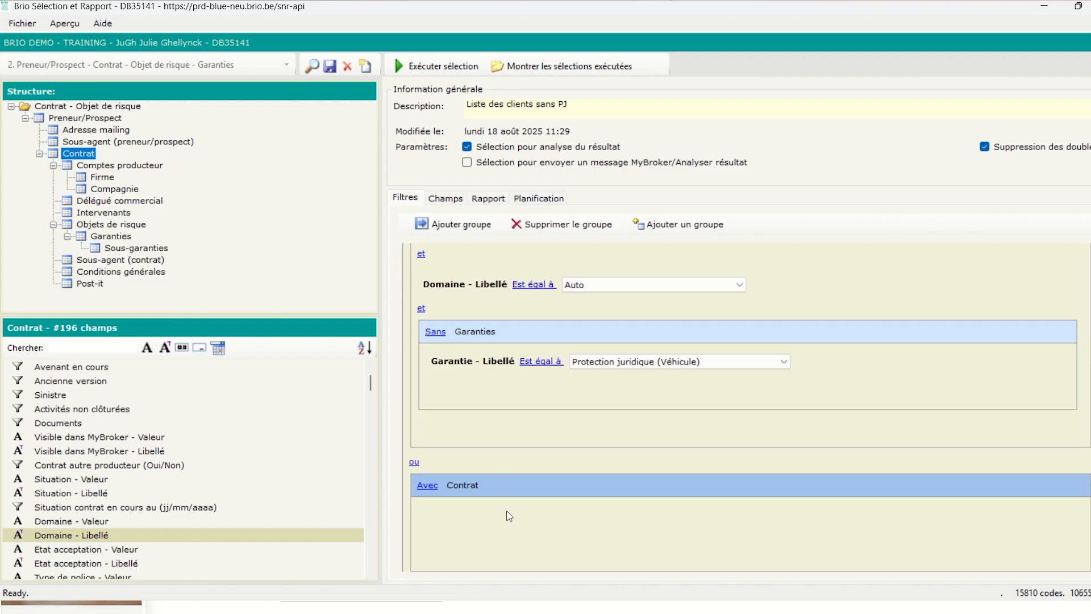
pyautogui.click(414, 464)
pyautogui.click(423, 480)
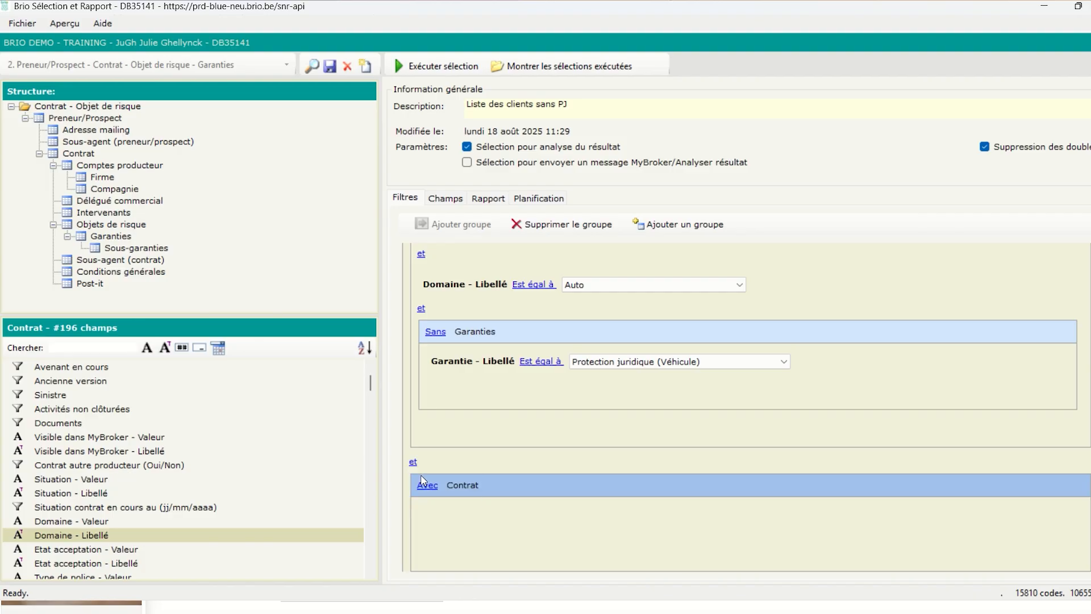
pyautogui.click(426, 490)
pyautogui.click(441, 518)
# Add a Domaine - Libellé condition equal to Protection juridique to the group and save
pyautogui.doubleClick(85, 539)
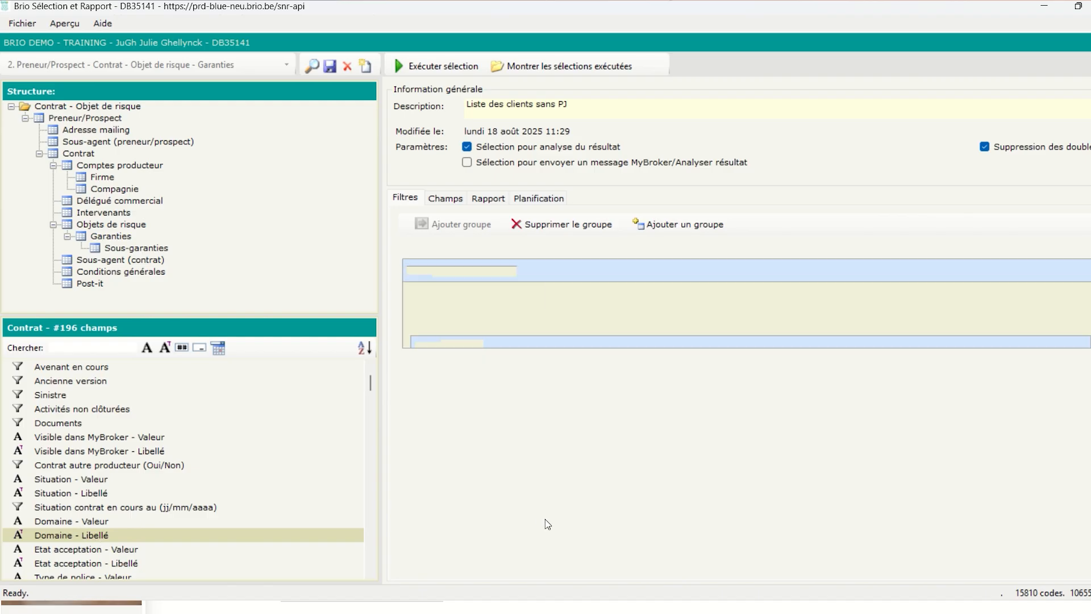
pyautogui.click(632, 528)
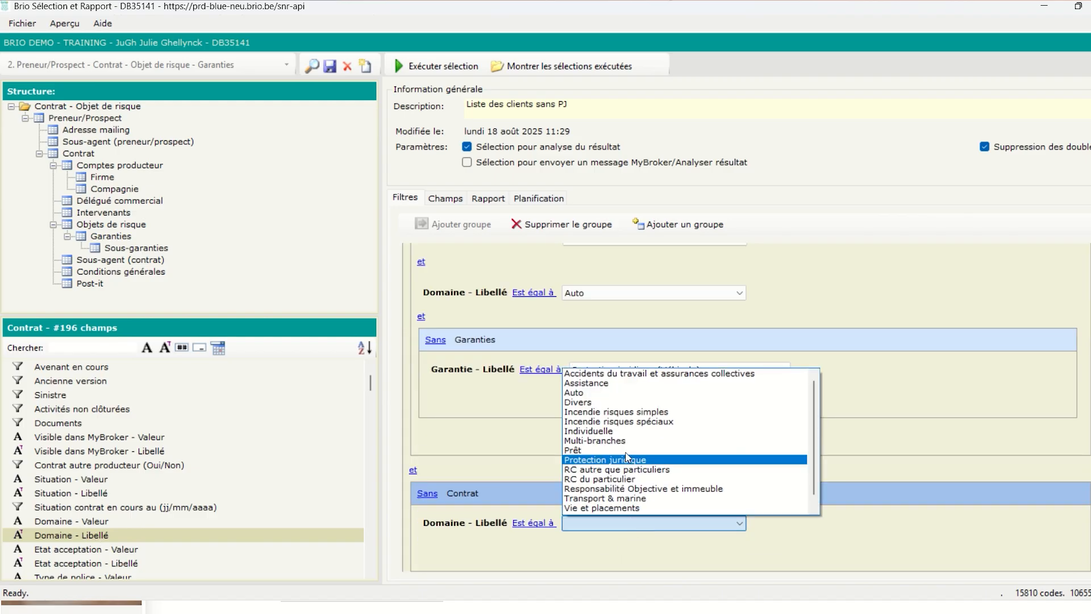
pyautogui.click(628, 459)
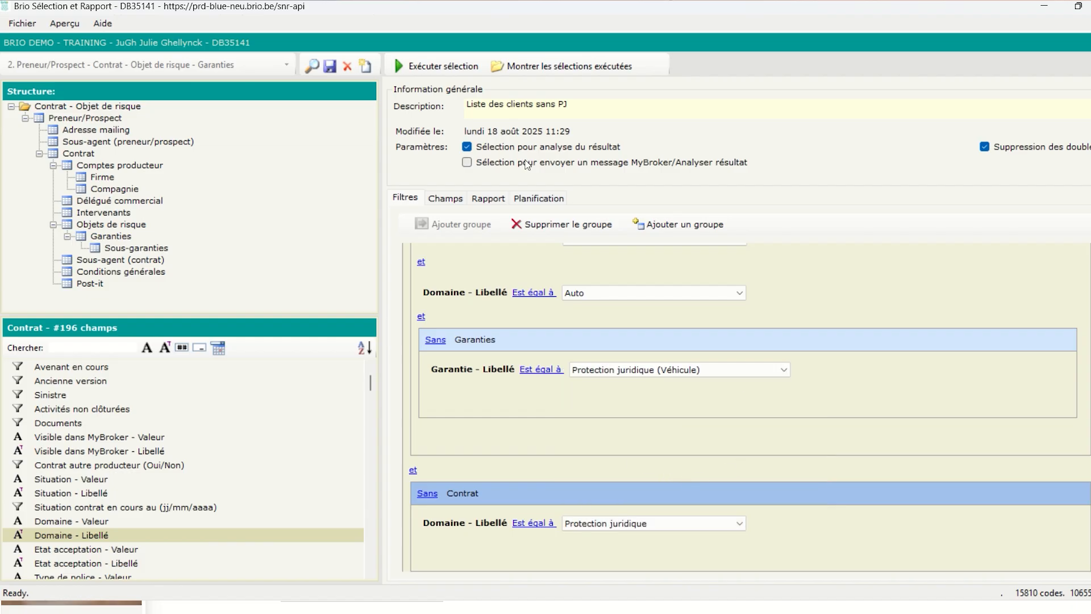
pyautogui.click(328, 66)
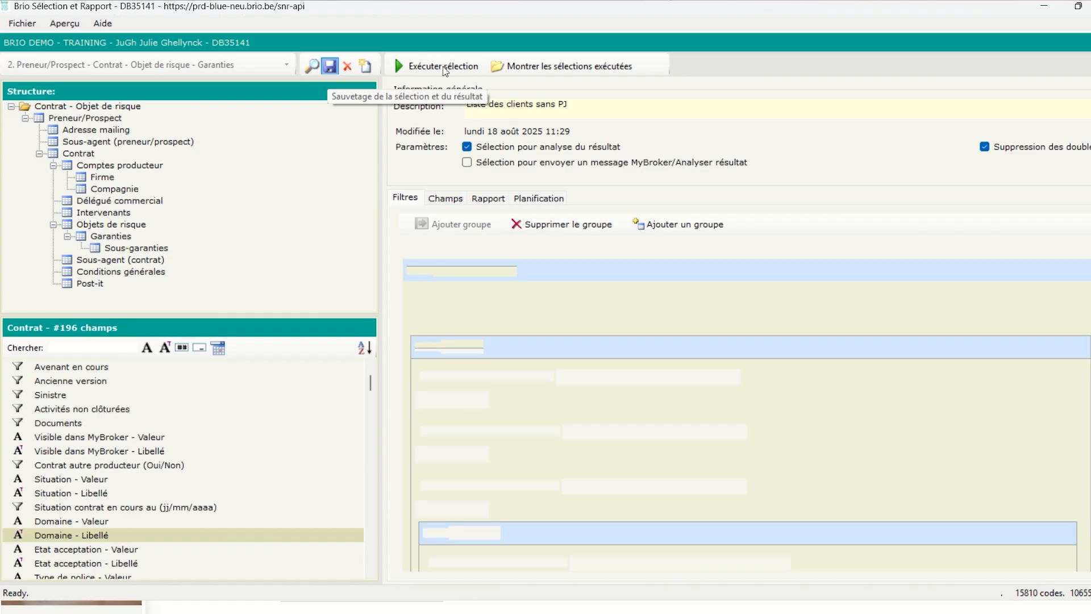
# Run the selection, open its 81-client result and bring up the Excel (xlsx) export settings
pyautogui.click(442, 66)
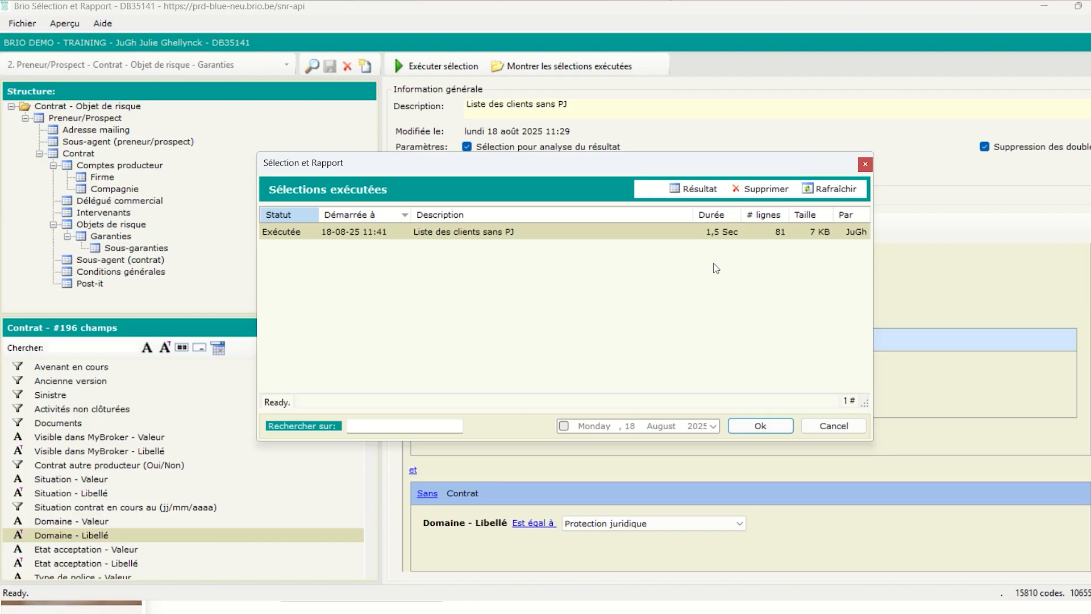
pyautogui.doubleClick(650, 232)
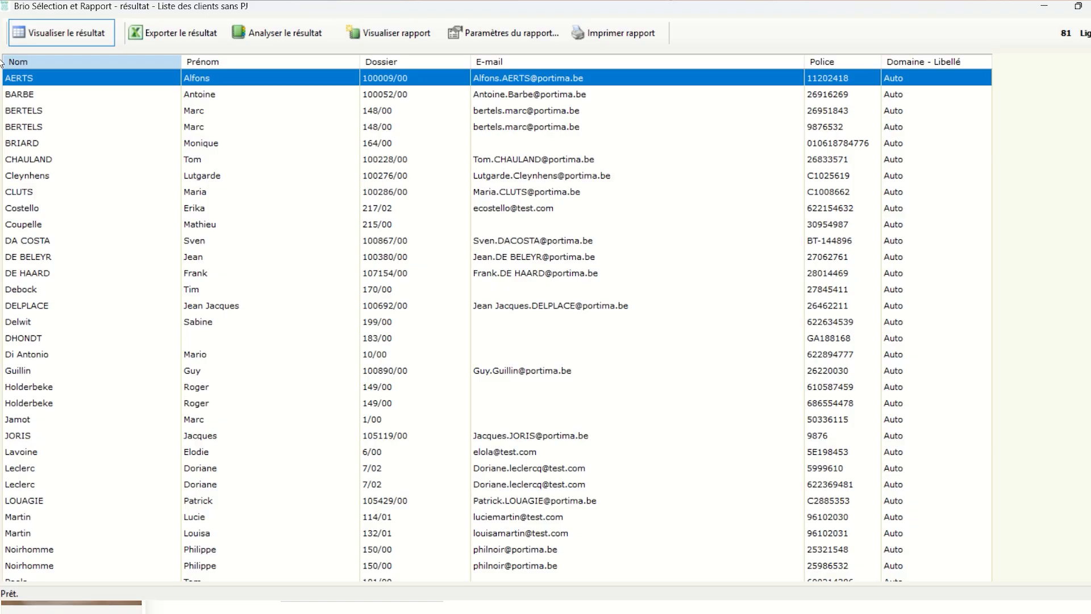
pyautogui.click(170, 35)
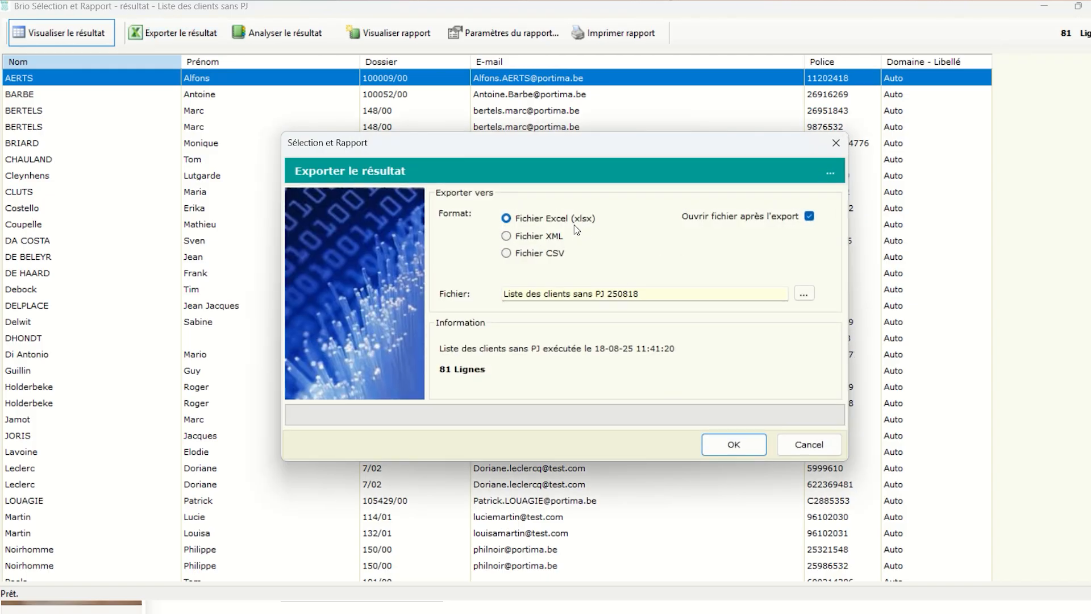
# Export the 81 clients to the workbook 'Liste des clients sans PJ 250818', then close Excel
pyautogui.click(738, 444)
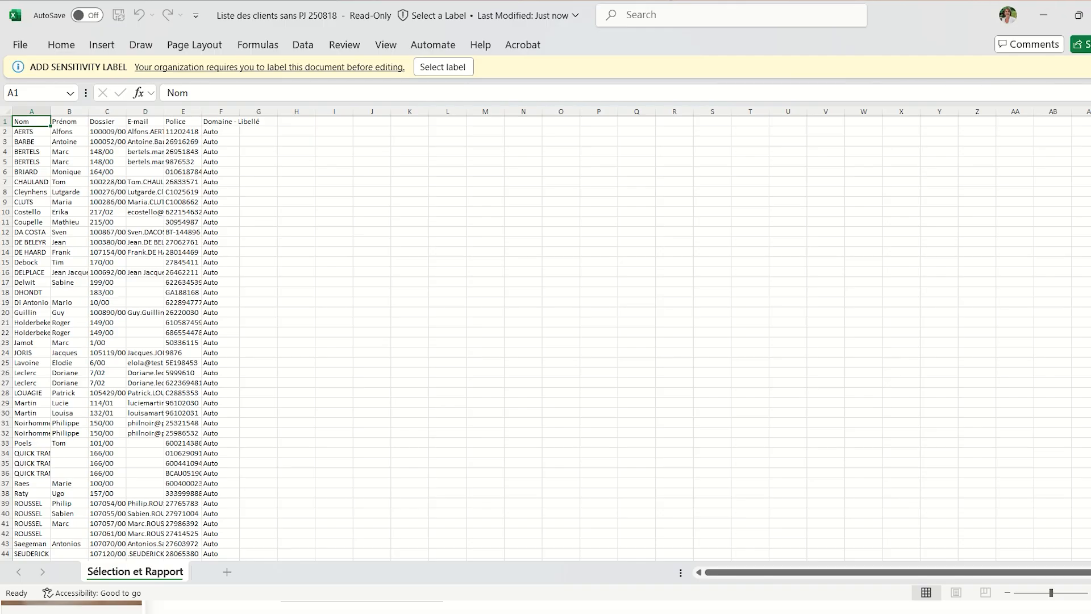
pyautogui.click(1090, 15)
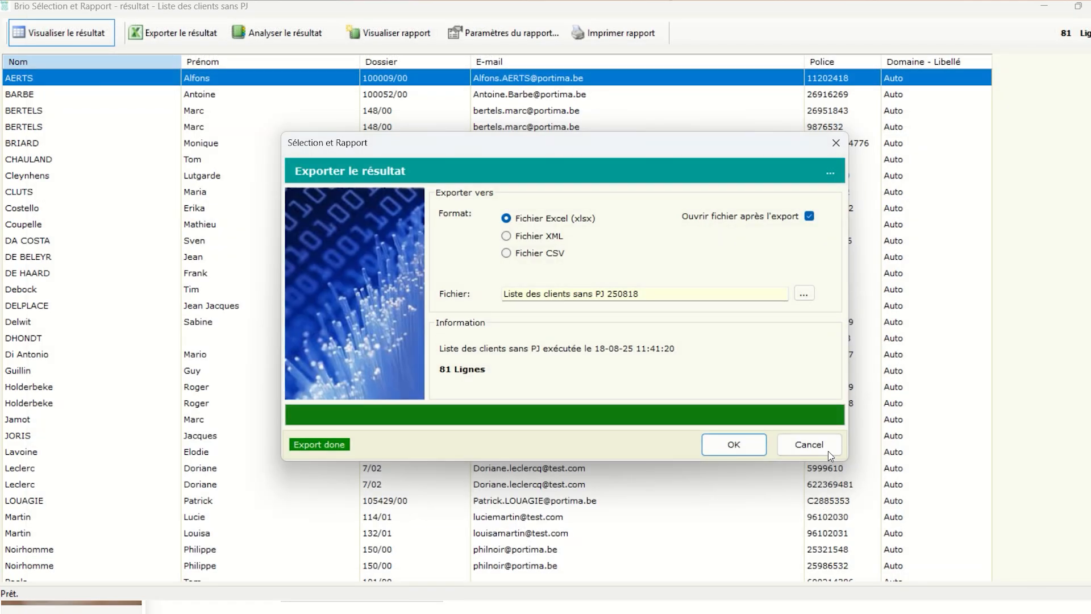
# Close the export window, the result grid and the executed selections list
pyautogui.click(829, 448)
pyautogui.click(1090, 7)
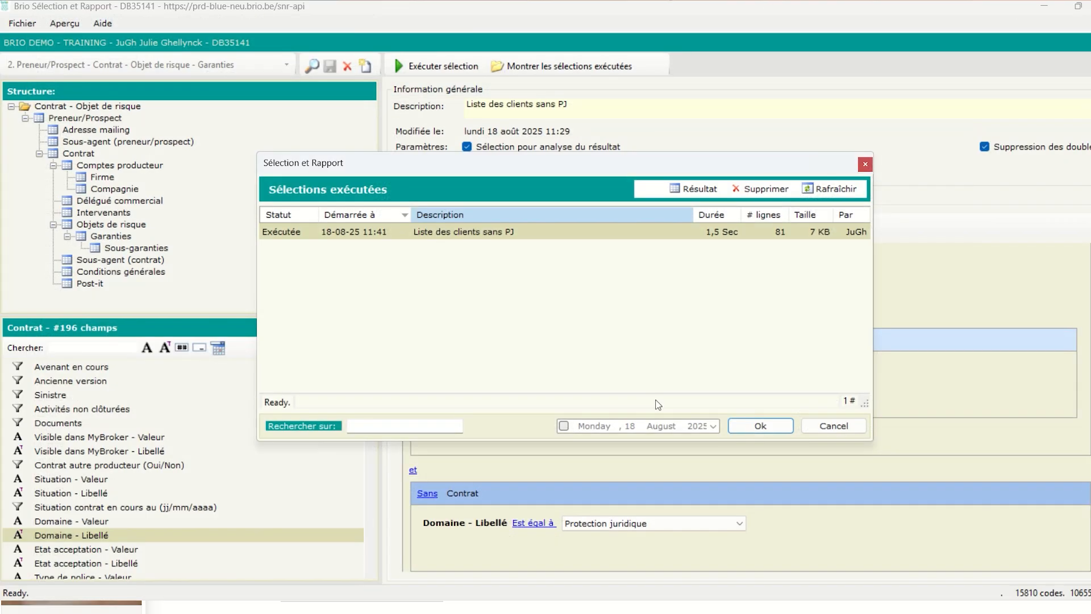
pyautogui.click(833, 425)
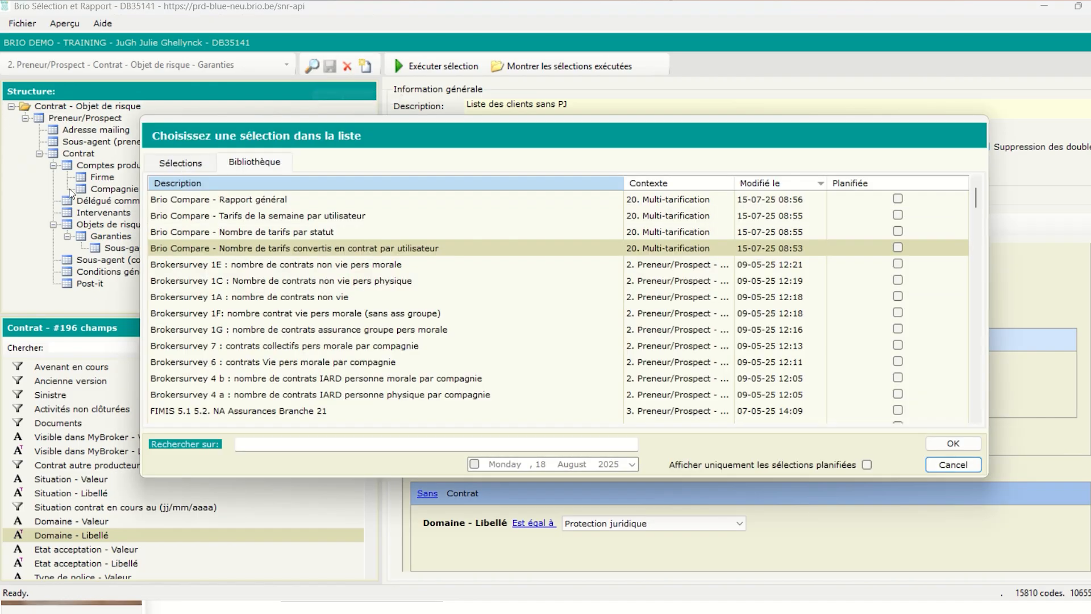
# Reopen the saved 'Liste des clients sans PJ' selection and list its Preneur/Prospect output fields
pyautogui.click(312, 65)
pyautogui.click(179, 164)
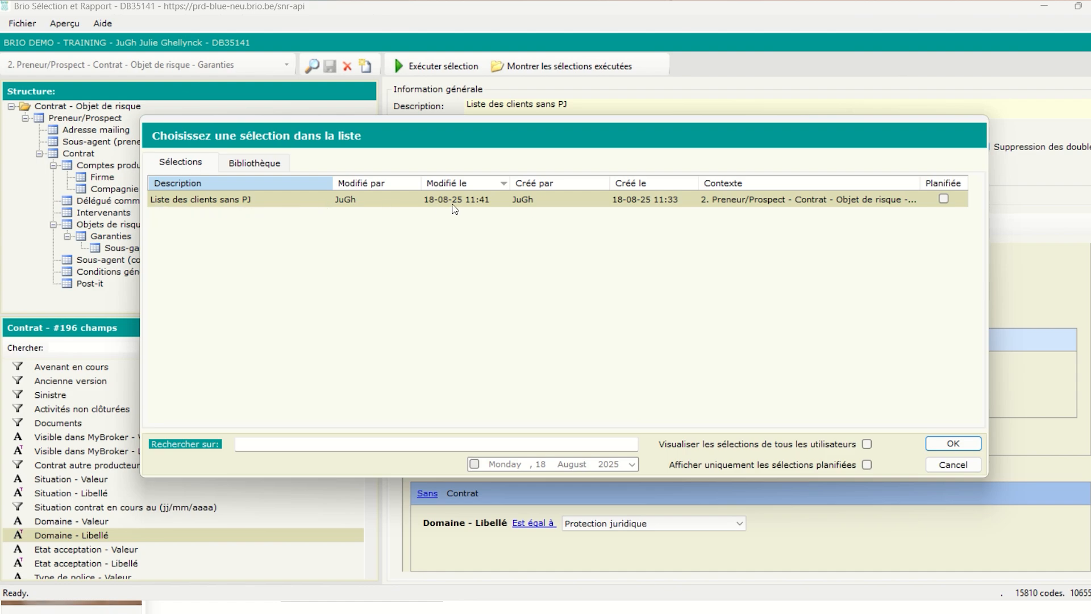
pyautogui.doubleClick(543, 196)
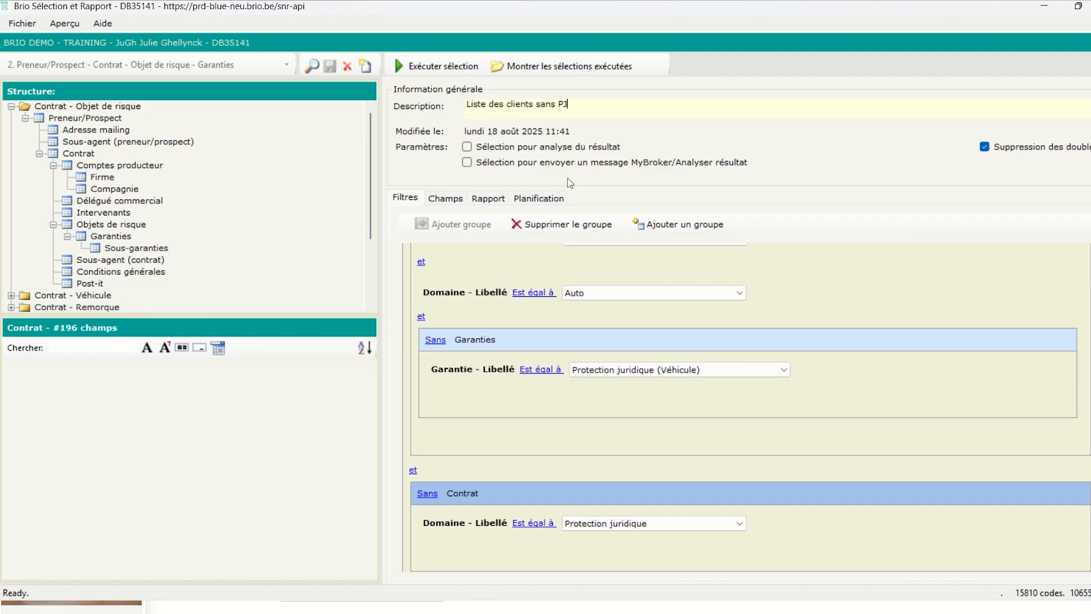
pyautogui.scroll(10, 691, 385)
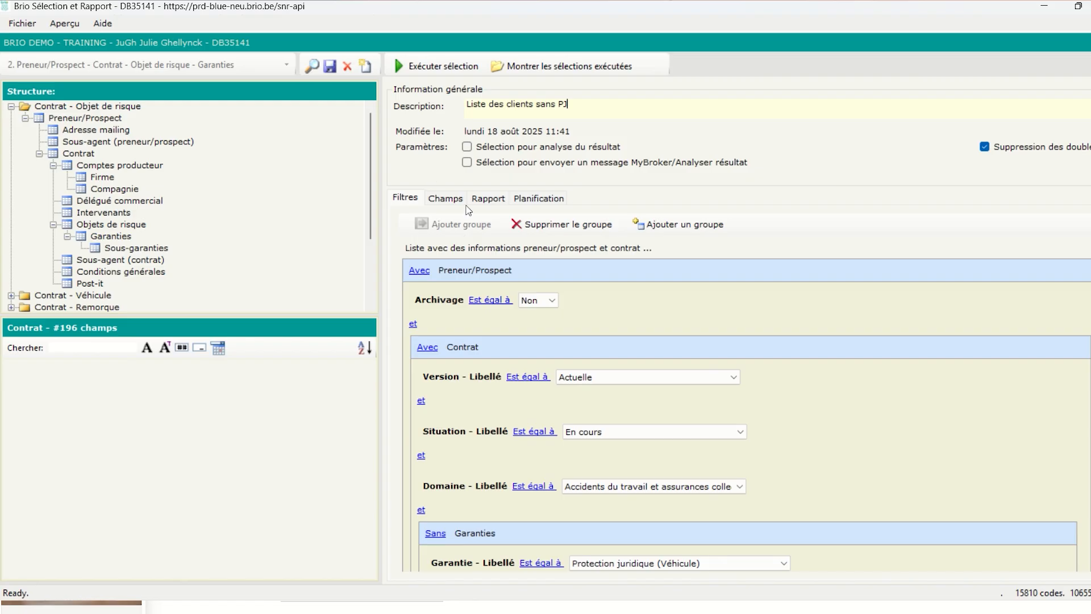
pyautogui.click(445, 199)
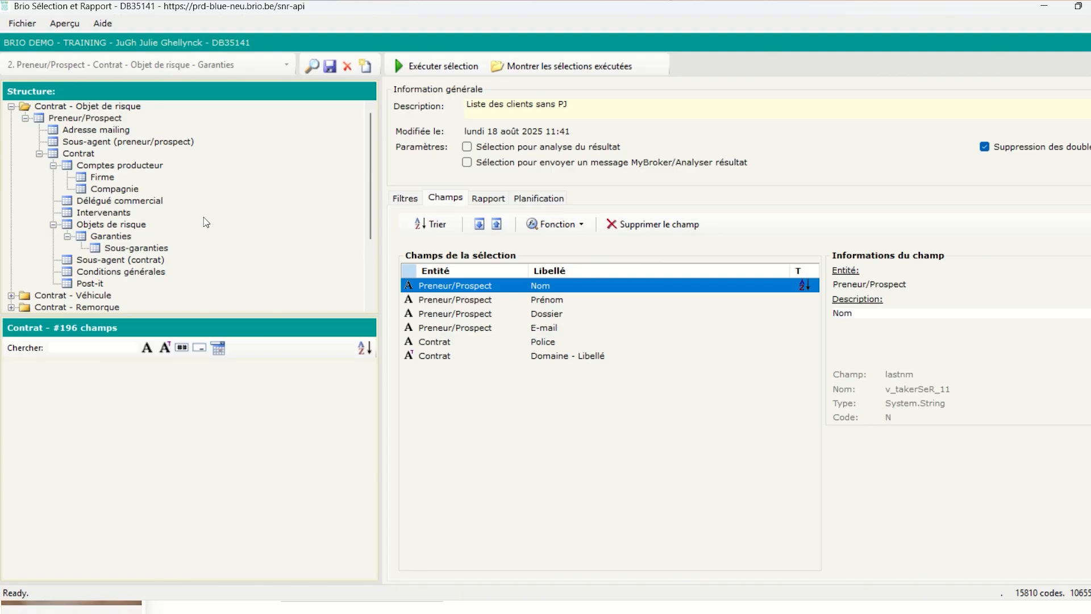
pyautogui.click(90, 119)
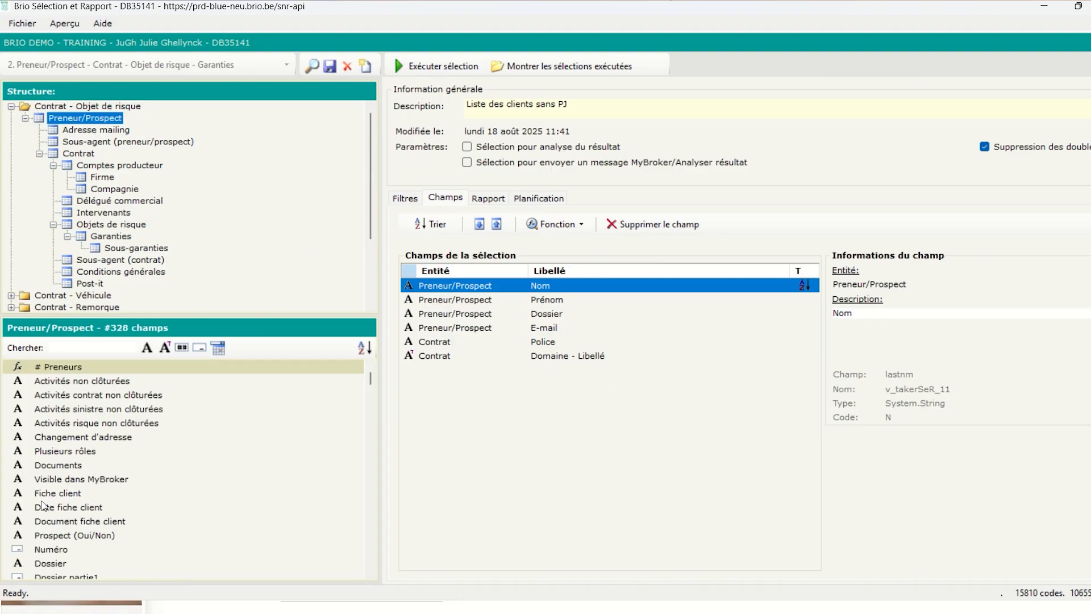
# Add the Compagnie Nom output field, move it above Domaine - Libellé, and save
pyautogui.click(58, 561)
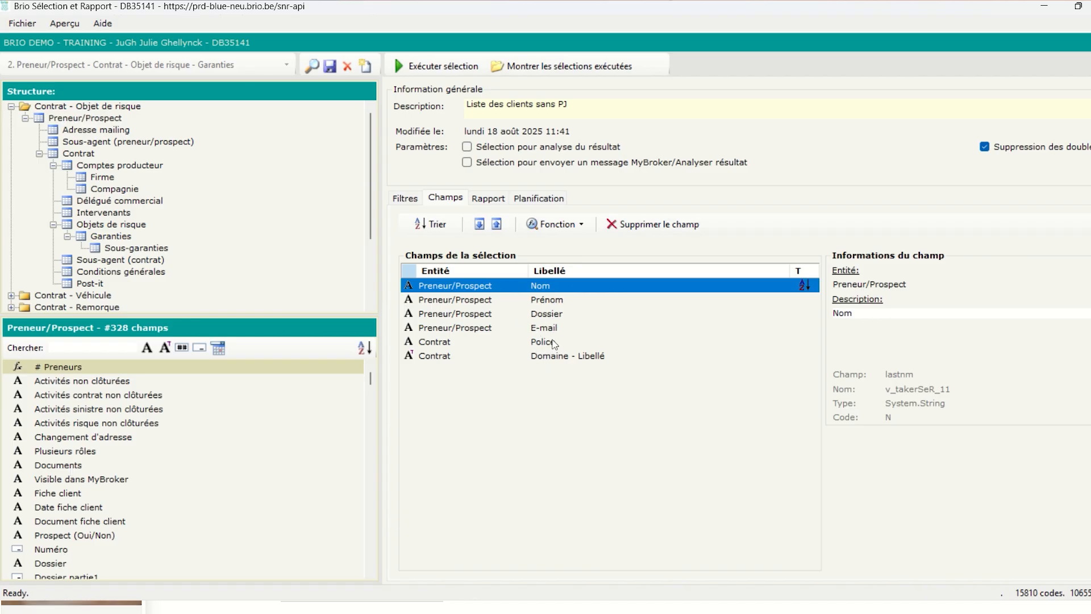
pyautogui.click(105, 237)
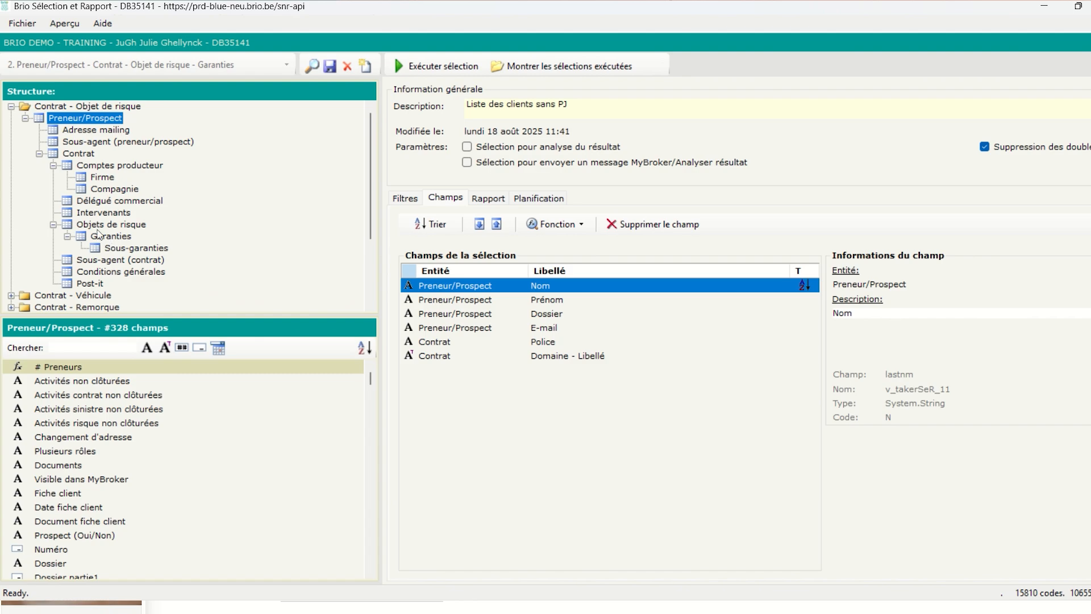
pyautogui.click(118, 193)
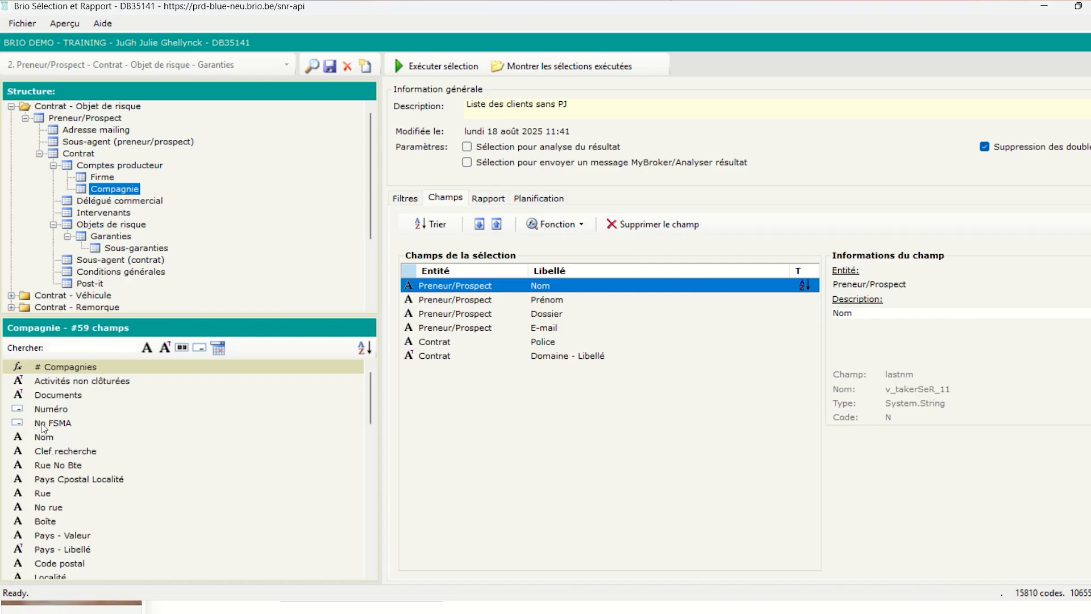
pyautogui.click(45, 438)
pyautogui.doubleClick(44, 438)
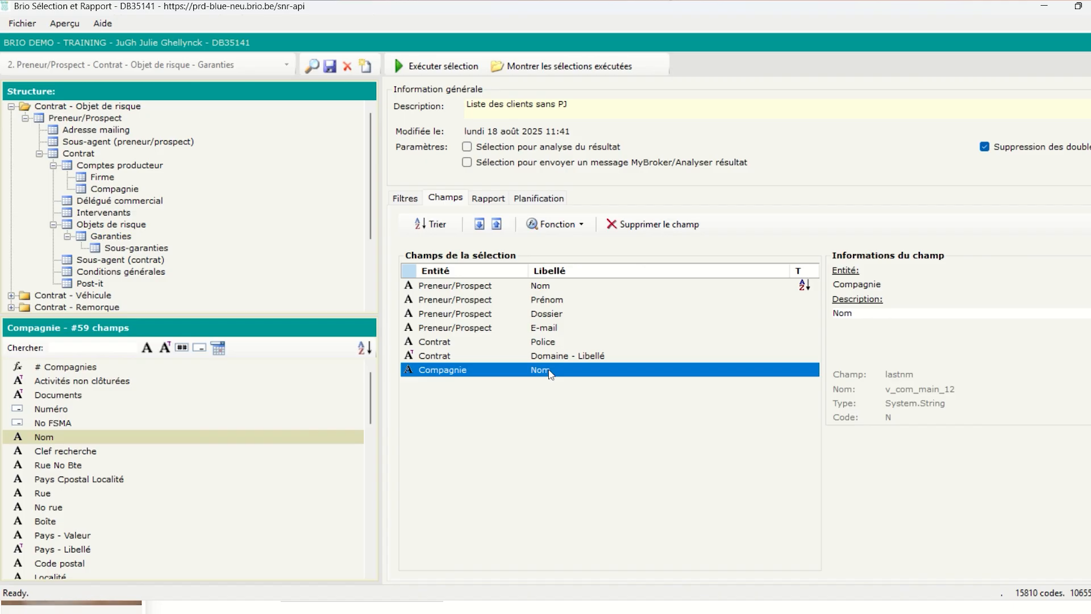
pyautogui.click(498, 225)
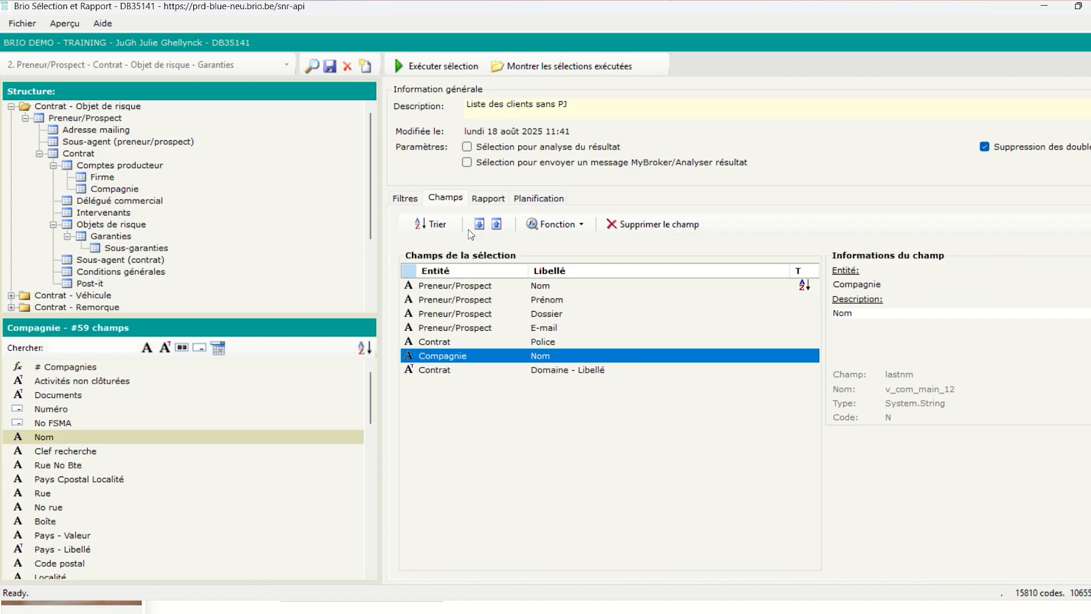
pyautogui.click(331, 68)
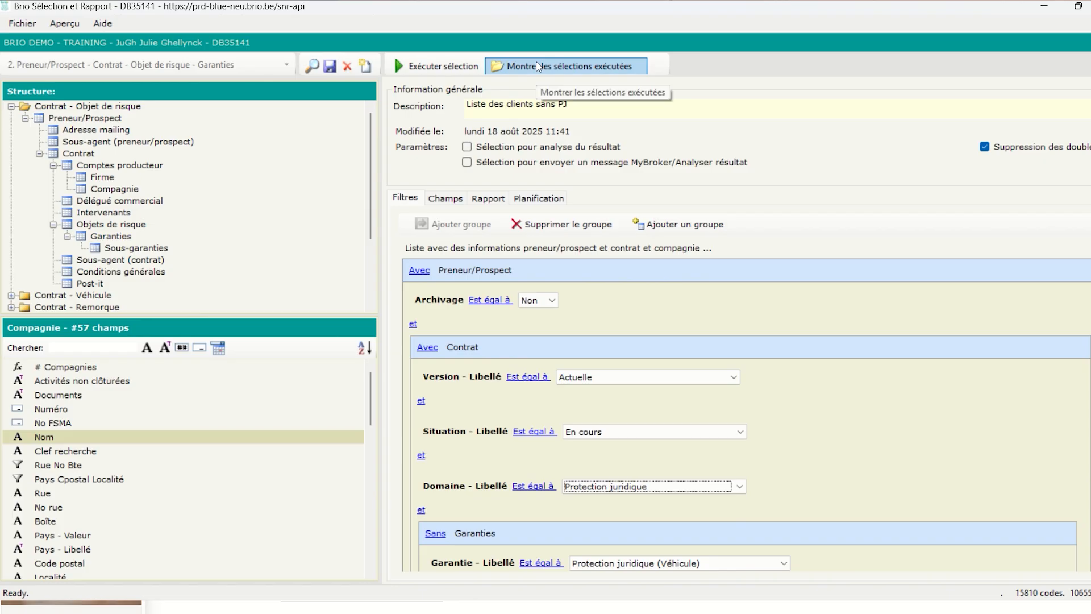
# Dismiss the Sélection et Rapport dialog and cancel the Fichier > Exporter save dialog
pyautogui.click(574, 67)
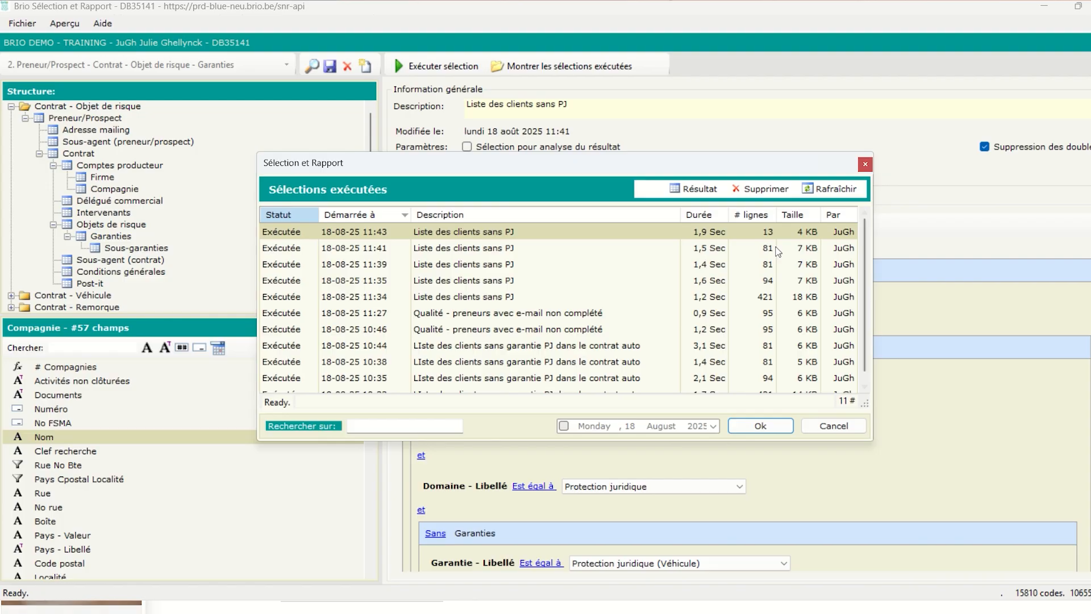
pyautogui.click(842, 427)
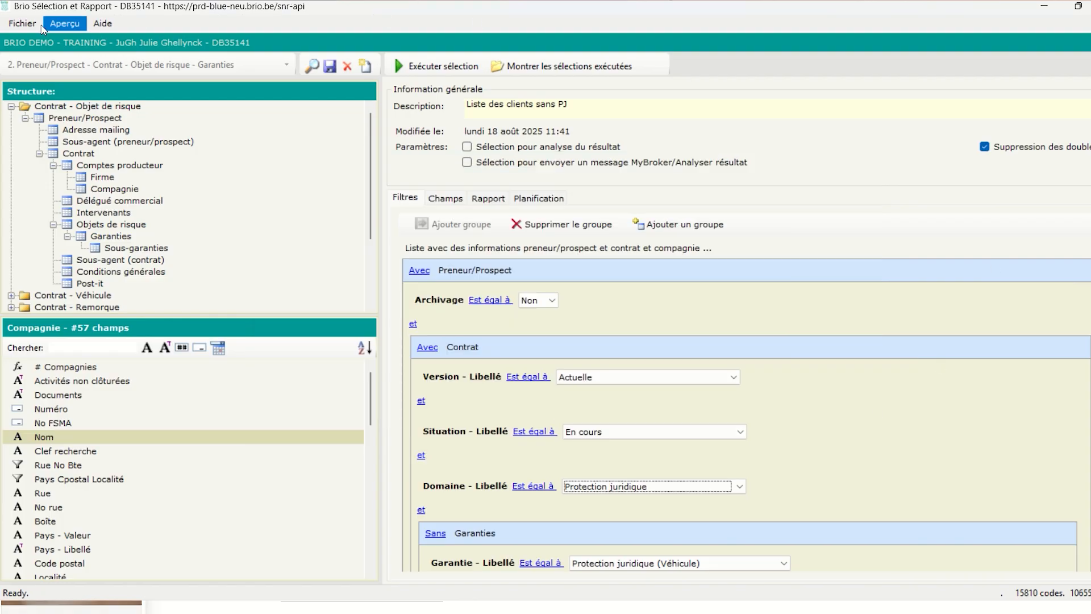
pyautogui.click(20, 24)
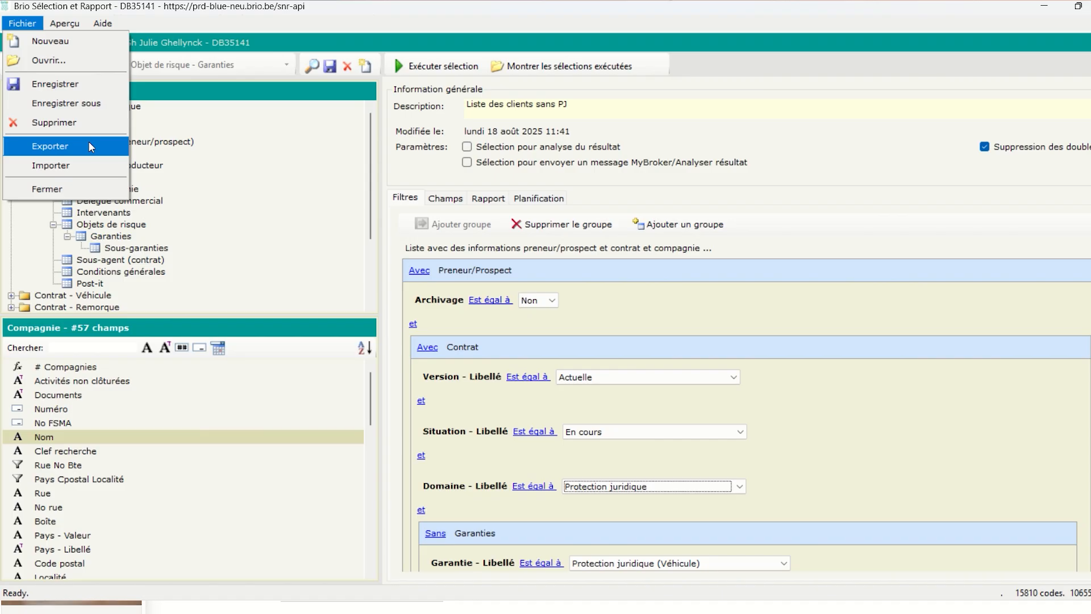
pyautogui.click(50, 146)
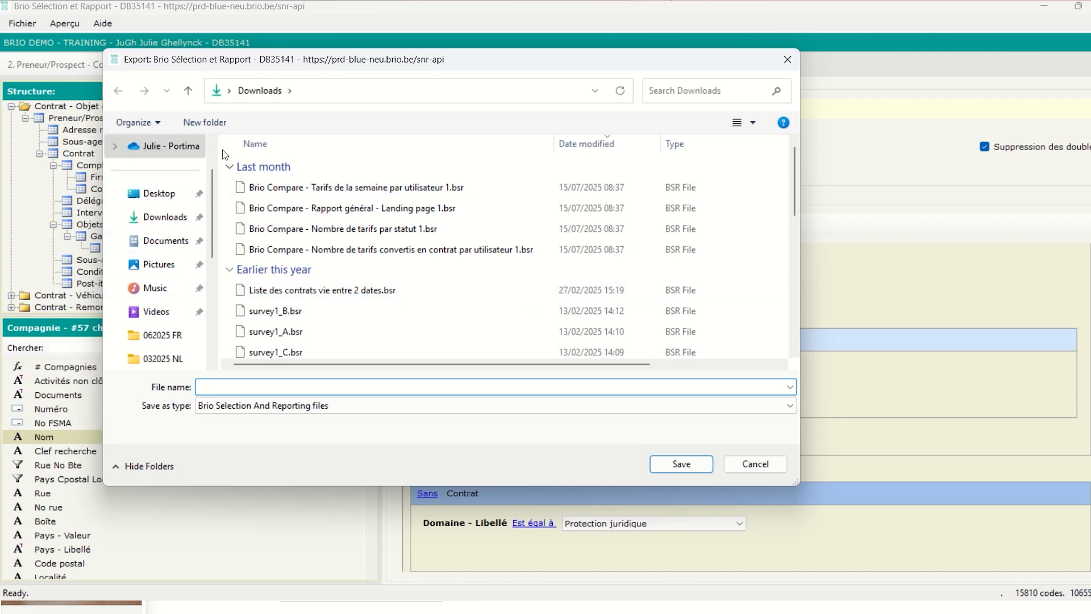
pyautogui.click(753, 464)
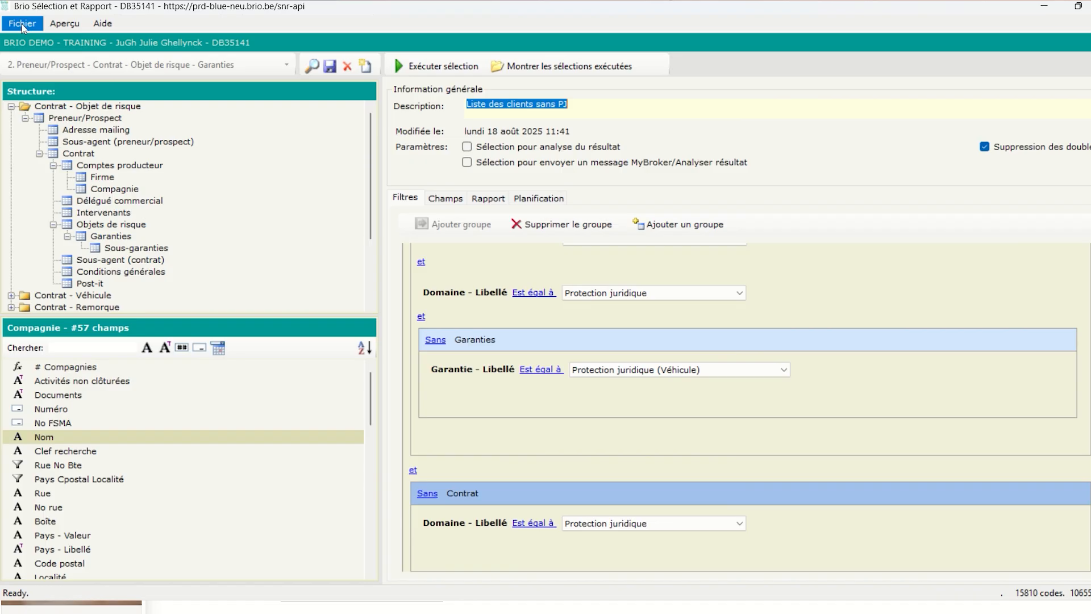
pyautogui.click(22, 24)
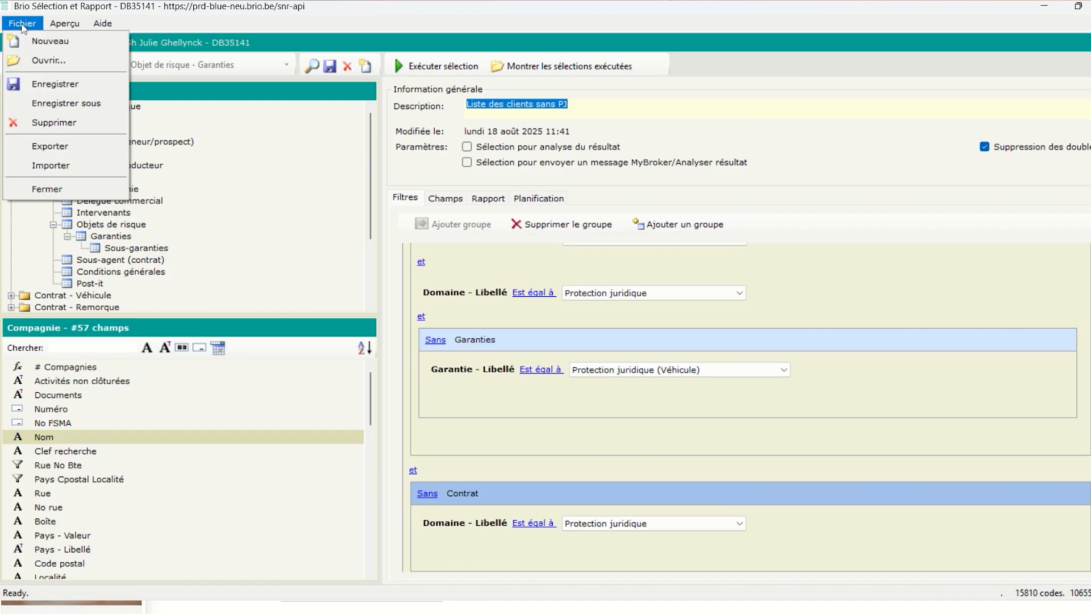
pyautogui.click(57, 166)
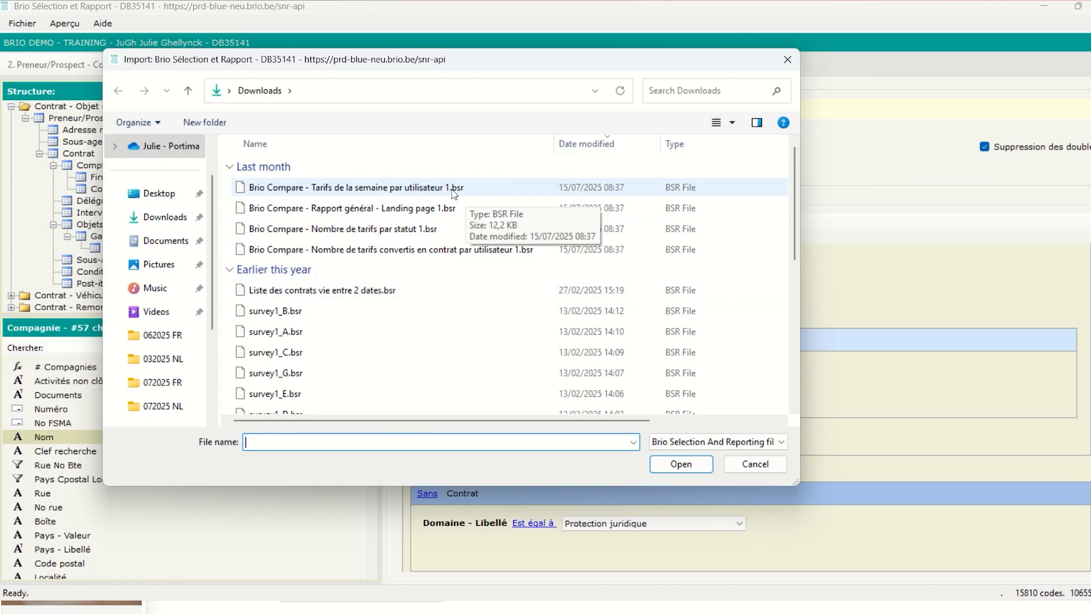
pyautogui.click(755, 464)
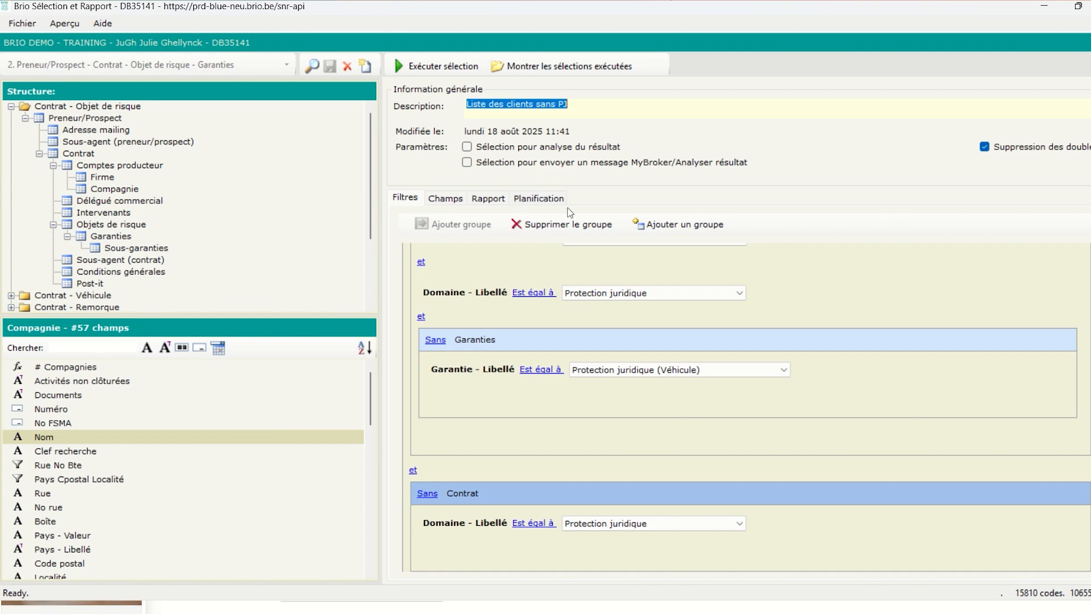
# Enable periodic execution every Trimestre with next run on 18 October 2025
pyautogui.click(518, 201)
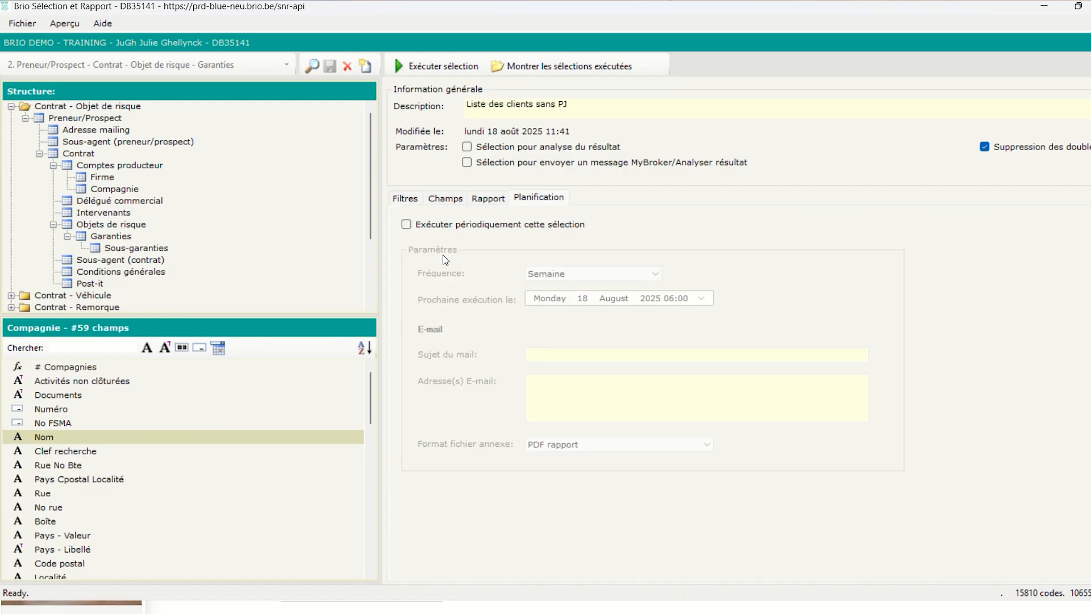
pyautogui.click(406, 224)
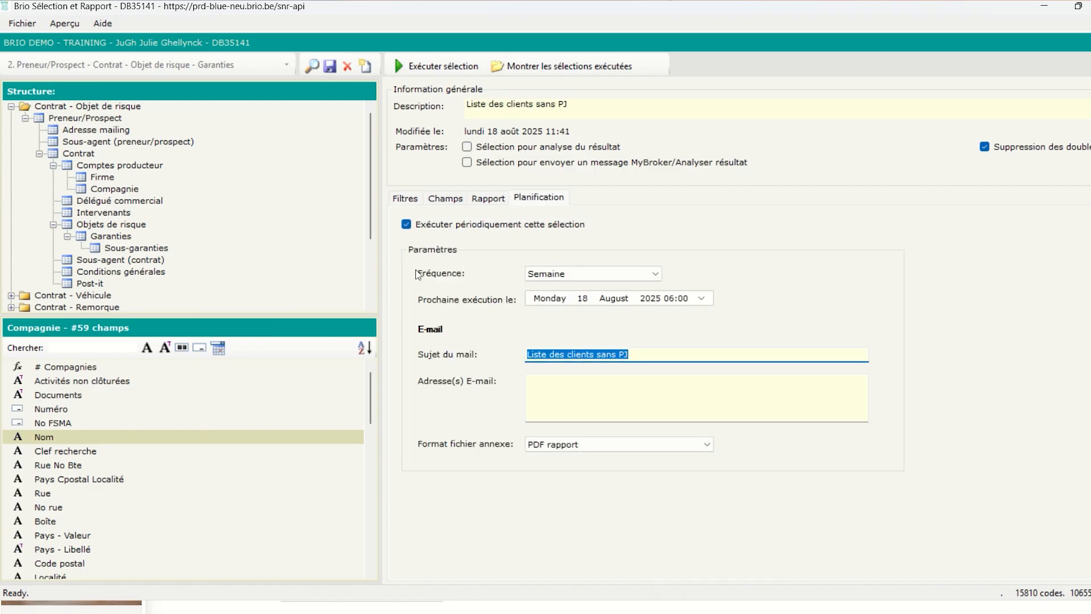
pyautogui.click(558, 275)
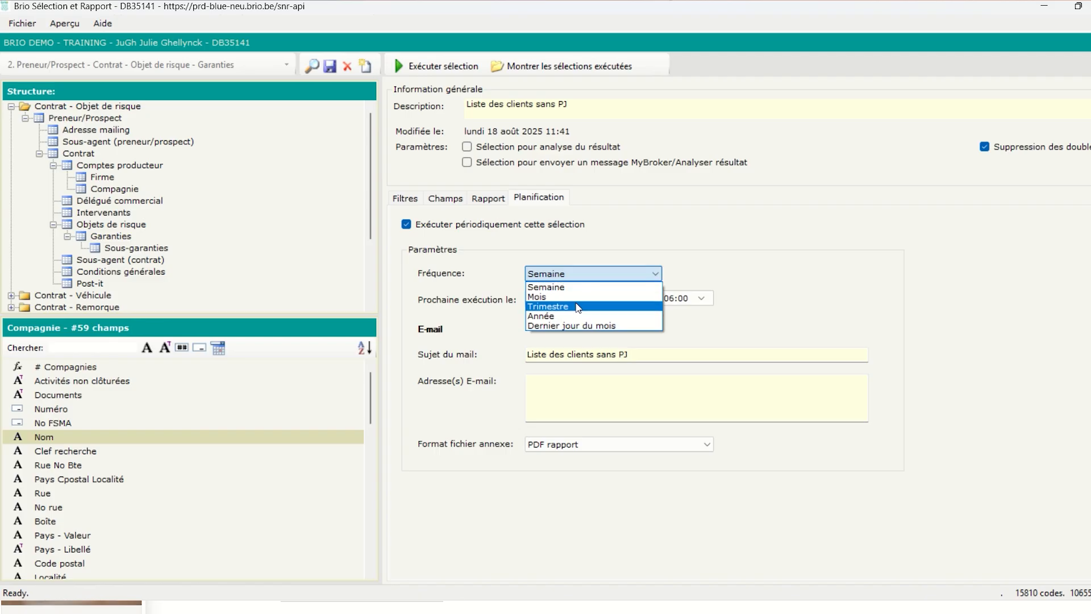
pyautogui.click(597, 308)
pyautogui.click(614, 299)
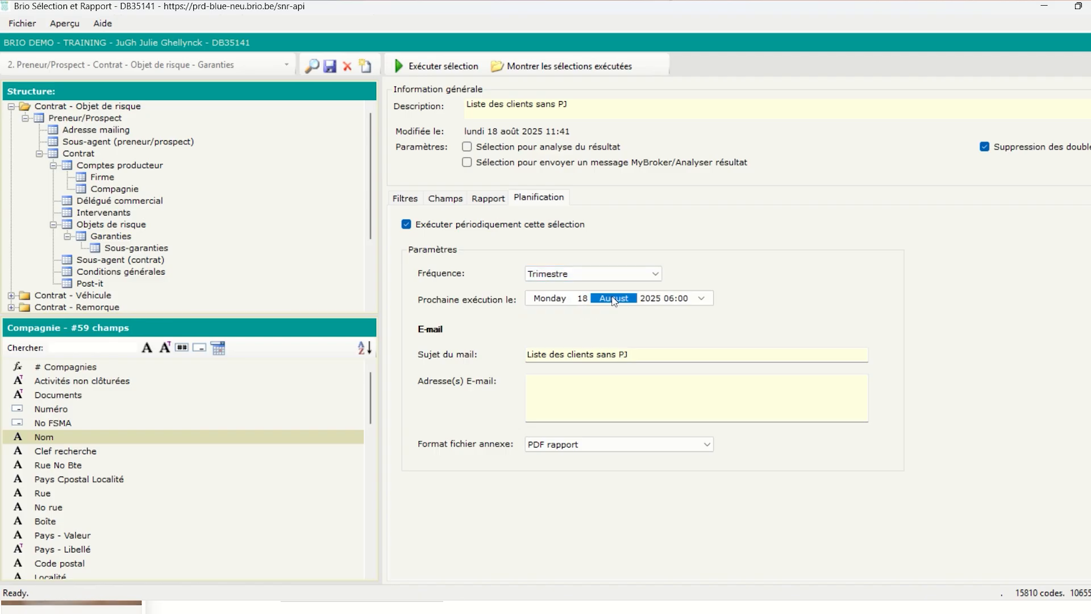
pyautogui.click(662, 298)
pyautogui.click(697, 299)
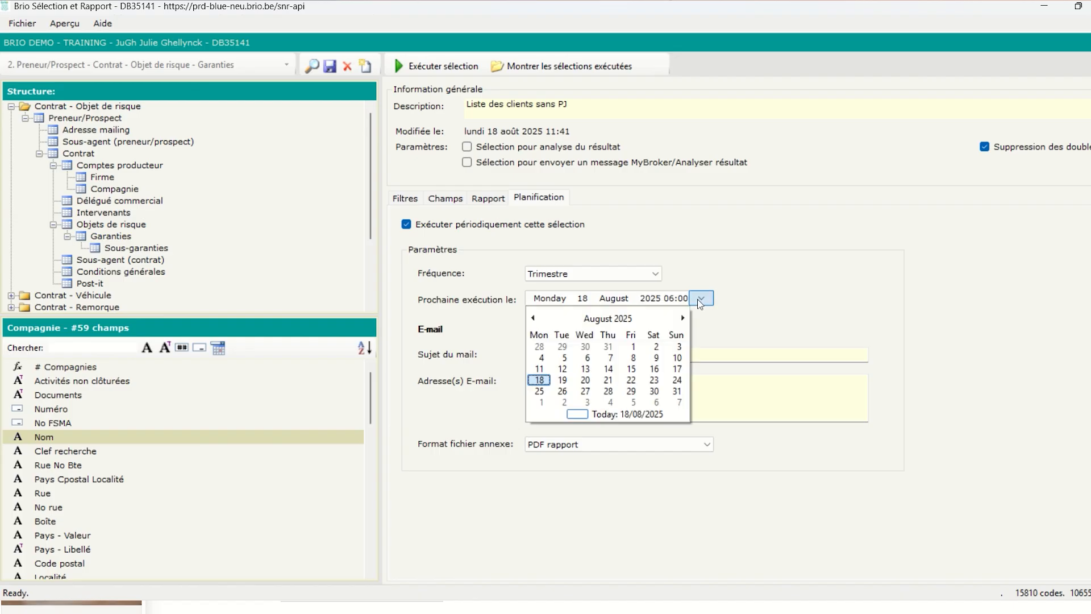
pyautogui.click(683, 318)
pyautogui.click(684, 319)
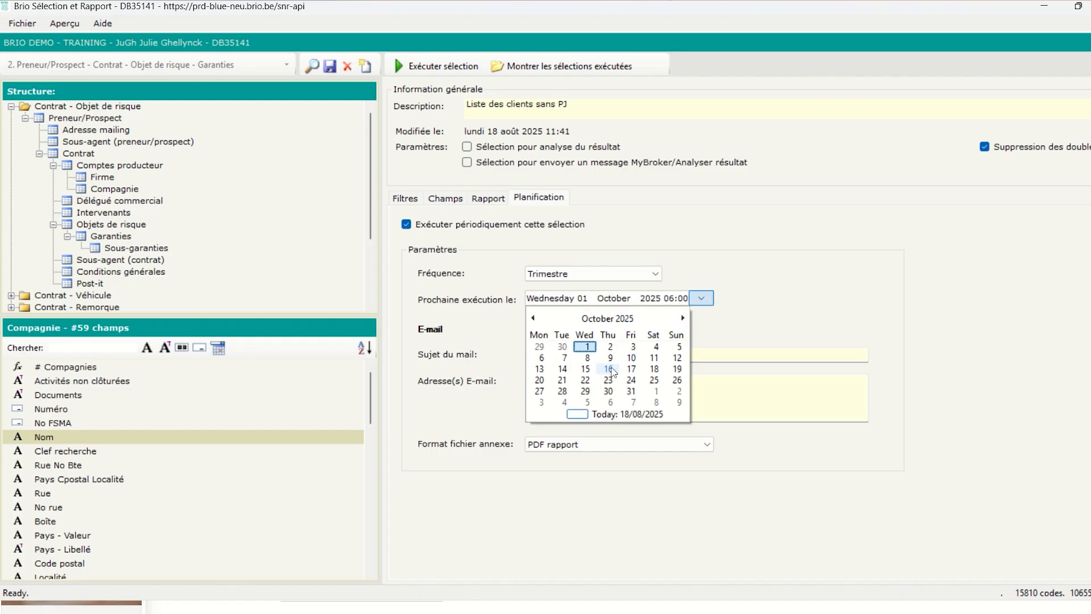
pyautogui.click(682, 368)
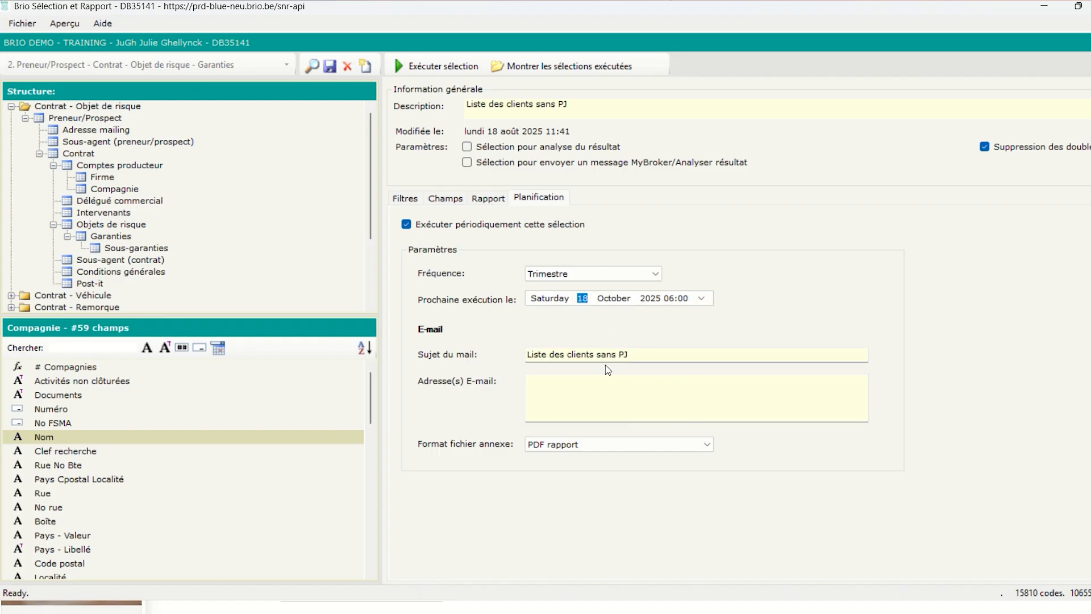
# Enter the recipient e-mail address, keep PDF rapport as attachment, and save the schedule
pyautogui.click(560, 383)
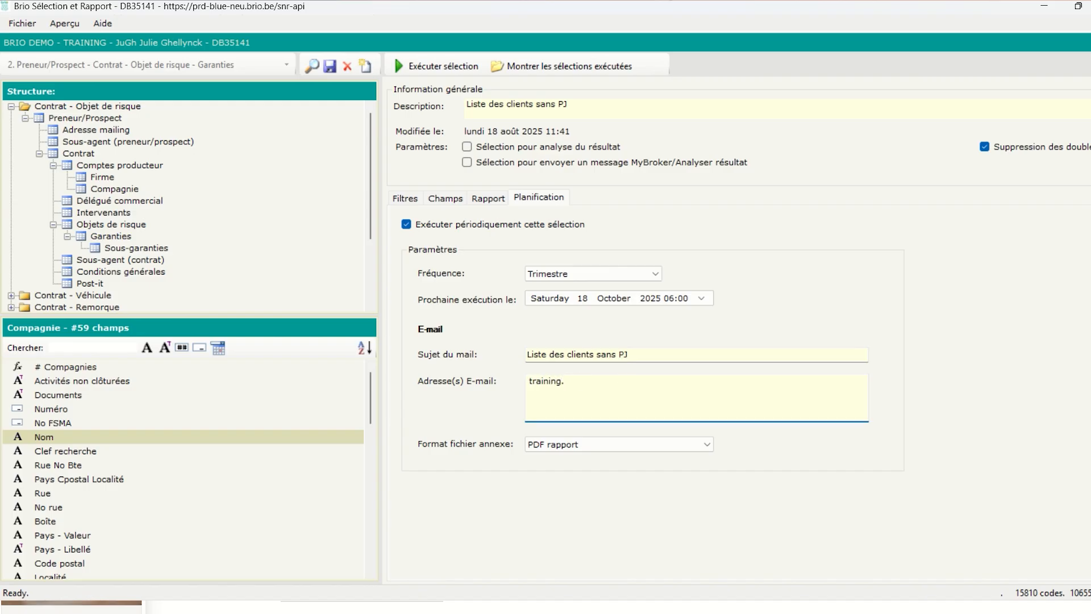
pyautogui.click(561, 449)
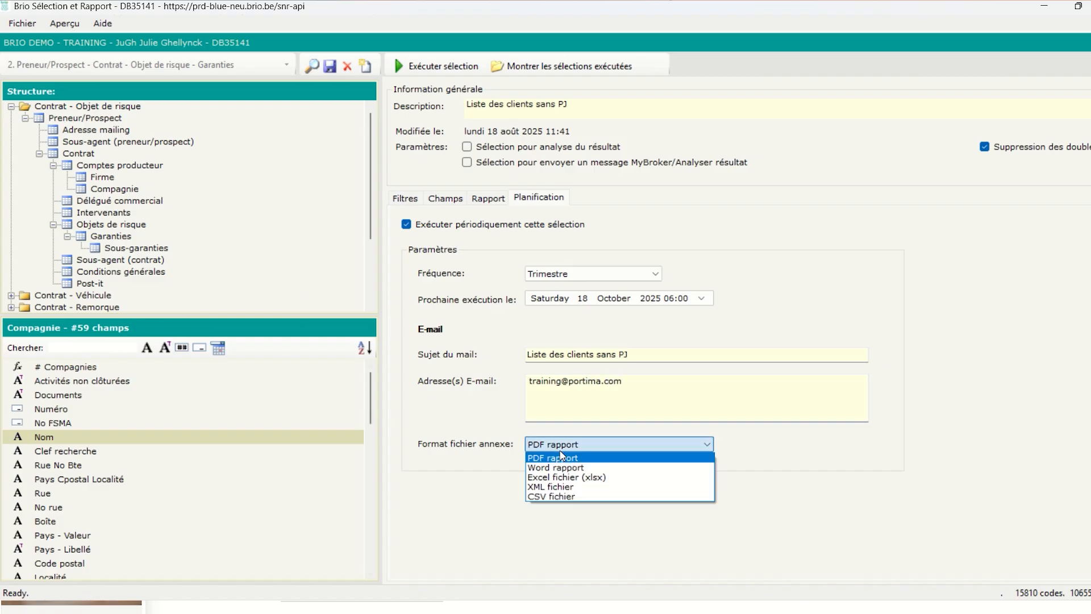
pyautogui.click(857, 420)
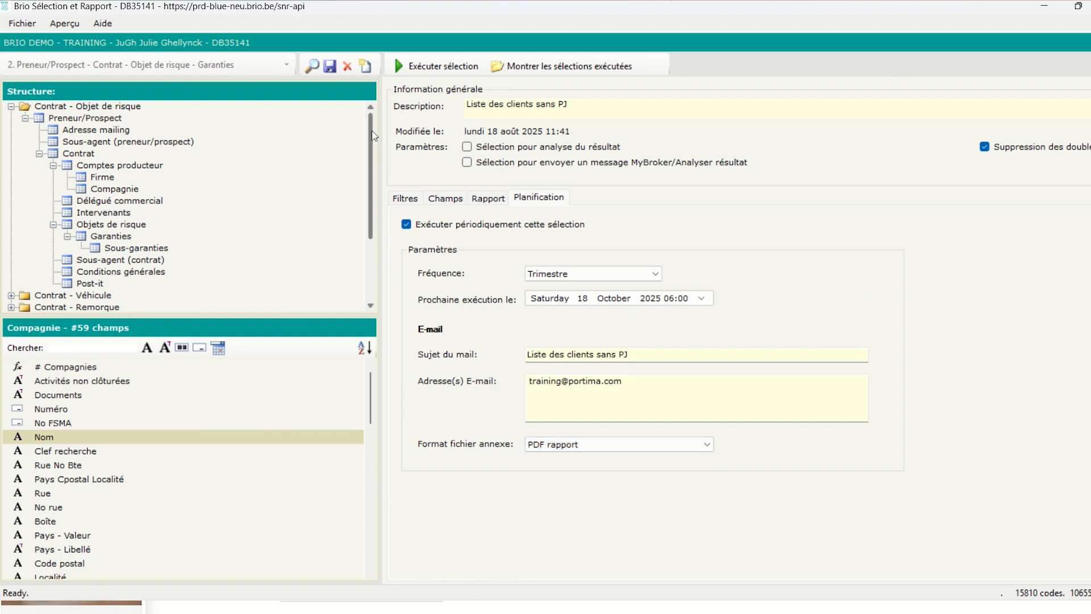
pyautogui.click(331, 66)
# Close the selection editor and launch Brio Analytics on its Table des Matières sheet
pyautogui.hotkey('alt', 'F4')
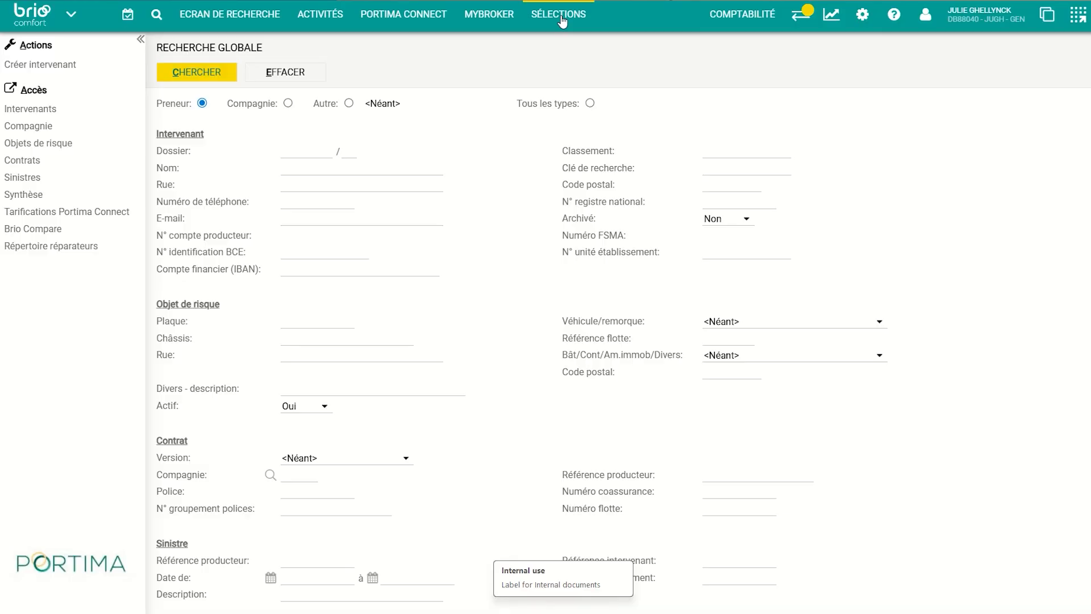
pyautogui.click(562, 21)
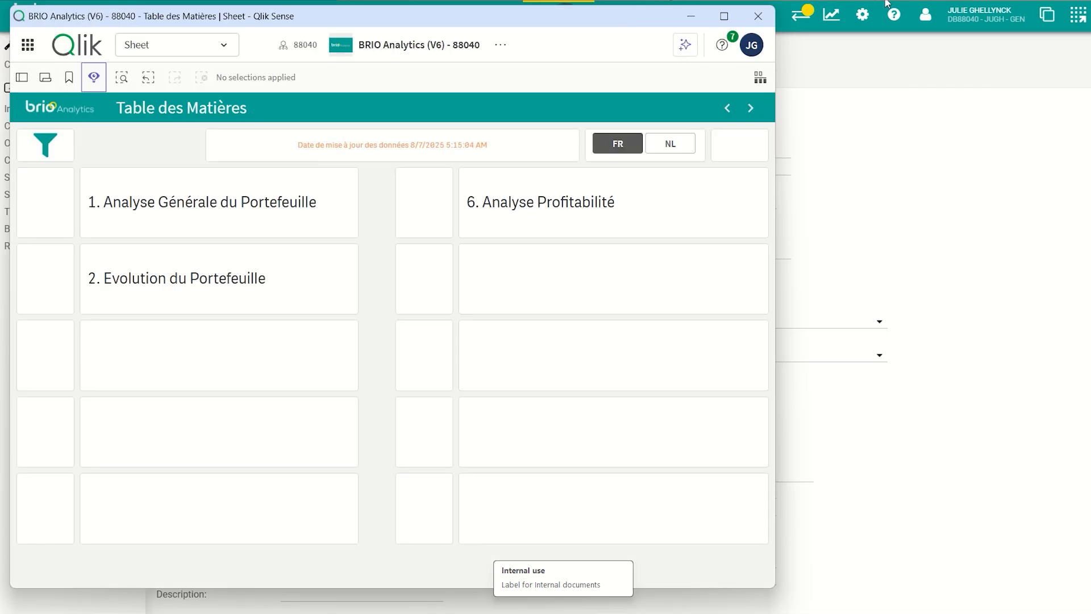
# Maximize BRIO Analytics, open 1. Analyse Générale du Portefeuille and filter to '2 Polices'
pyautogui.click(724, 16)
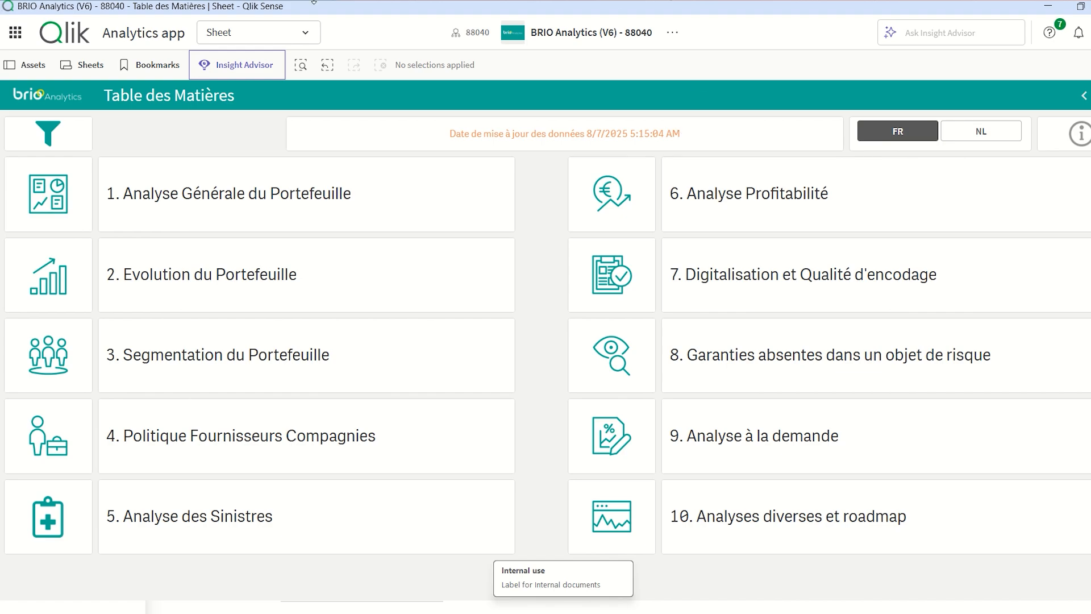
pyautogui.click(50, 203)
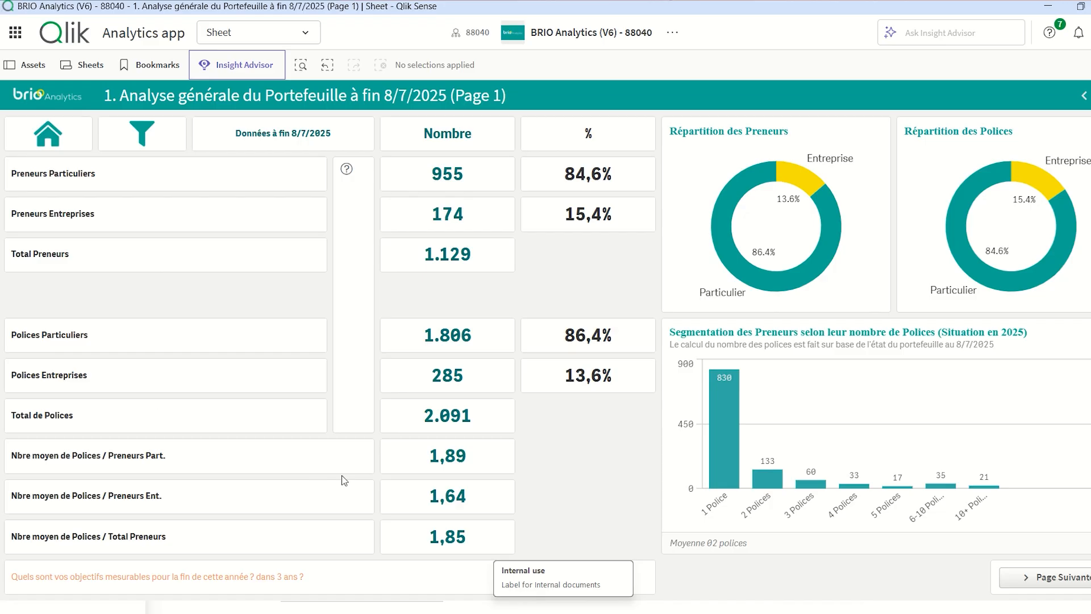
pyautogui.click(768, 481)
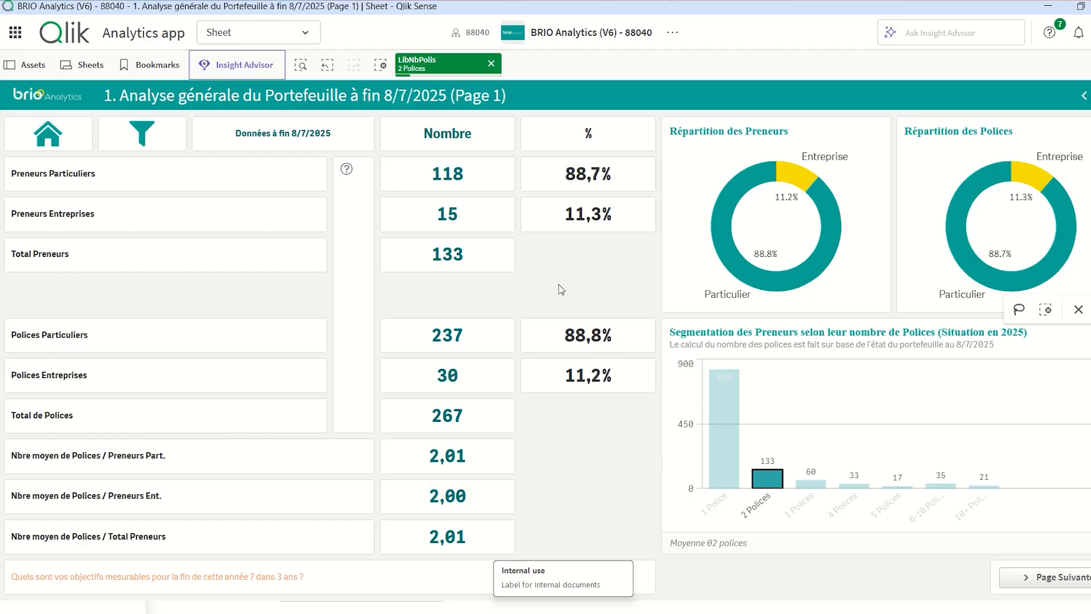
# Review the details of the 237 private policies, then go back to the Table des Matières
pyautogui.moveTo(447, 341)
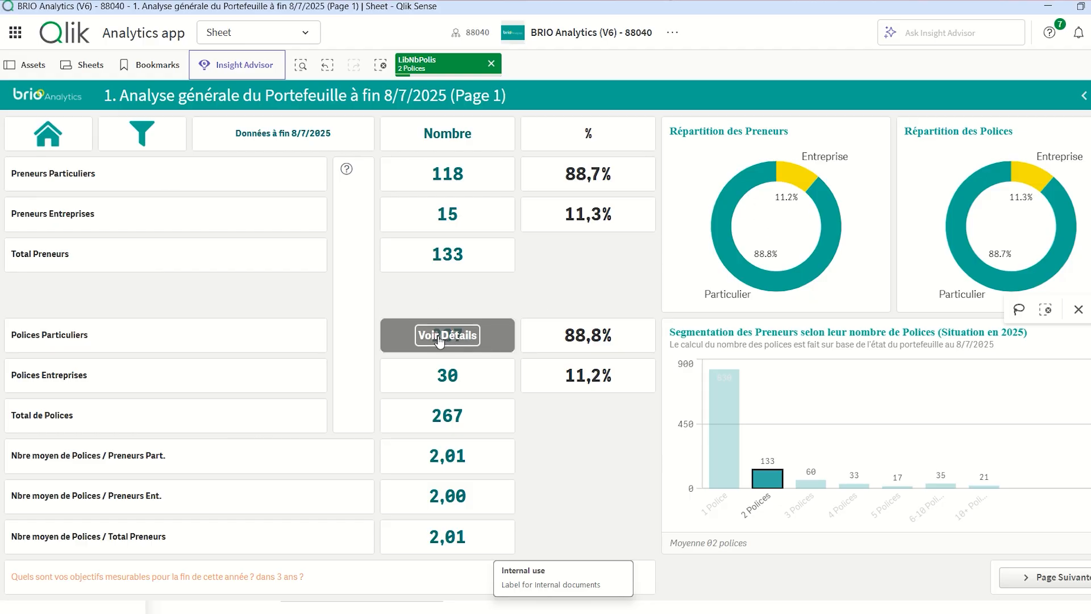
pyautogui.click(441, 341)
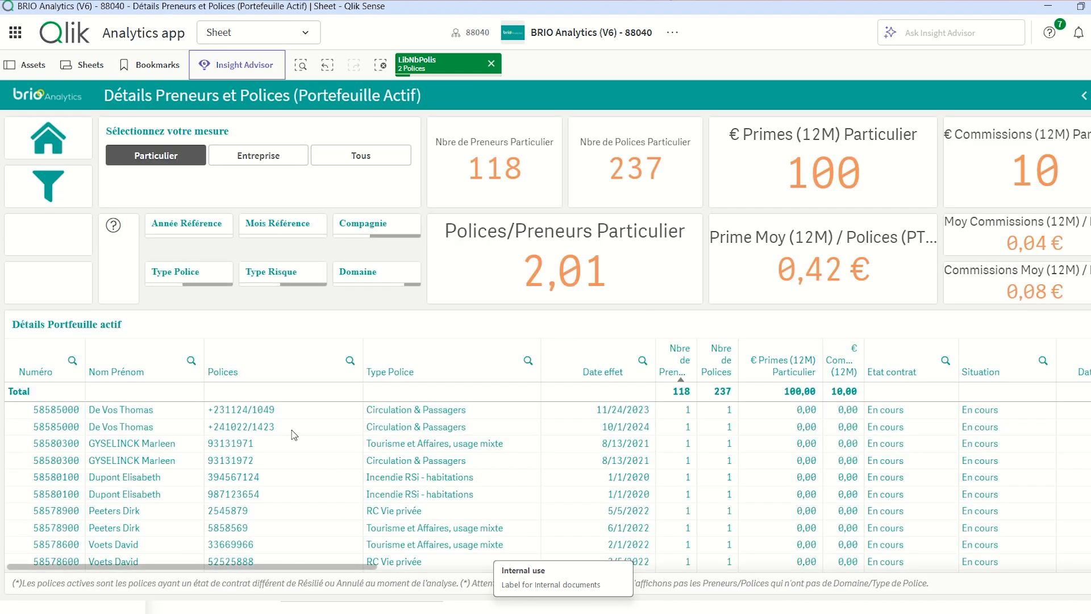
pyautogui.click(56, 149)
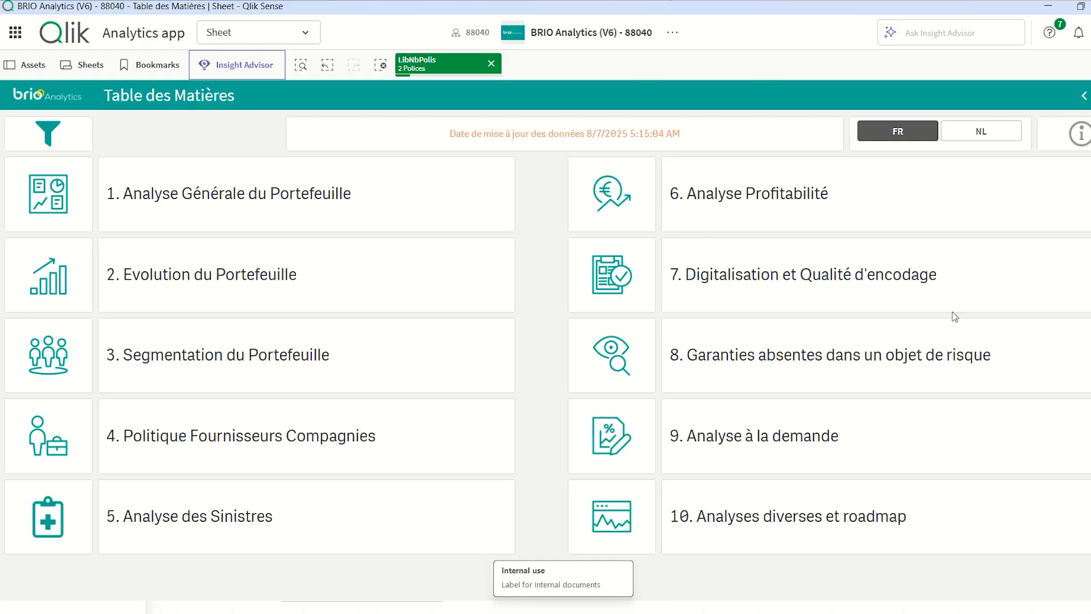
# View the 7. Digitalisation et Qualité d'encodage sheet, go back to the Table des Matières, then minimize Qlik Sense
pyautogui.click(612, 279)
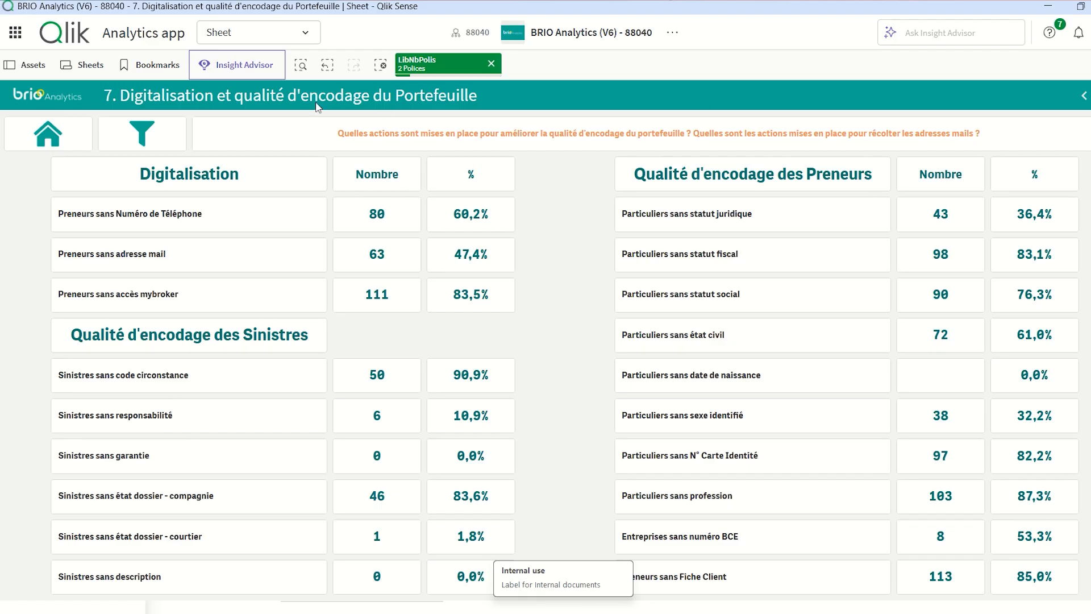
pyautogui.click(70, 136)
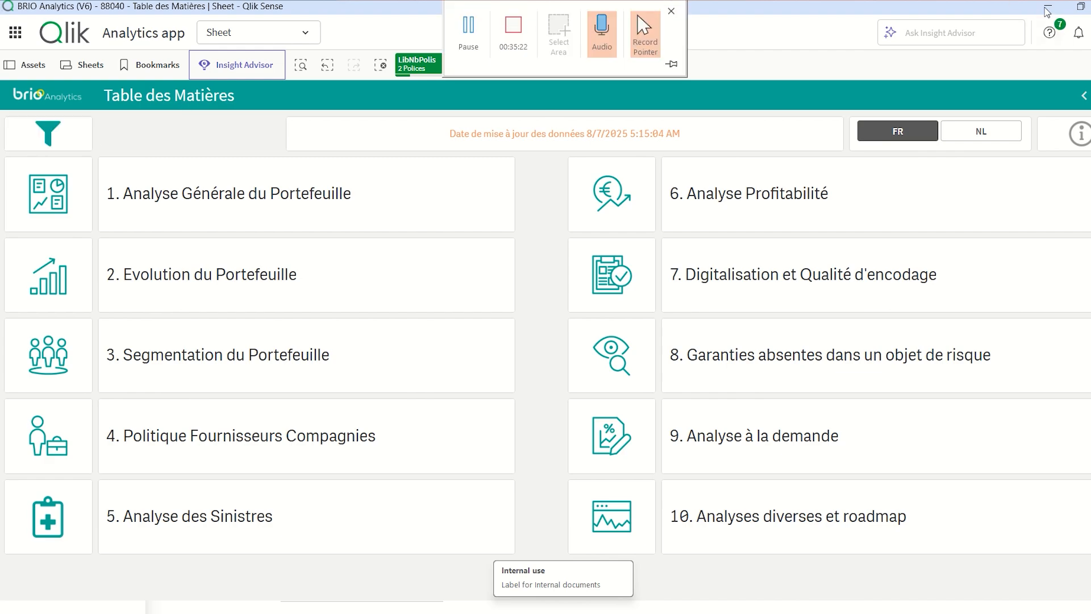
pyautogui.click(1045, 7)
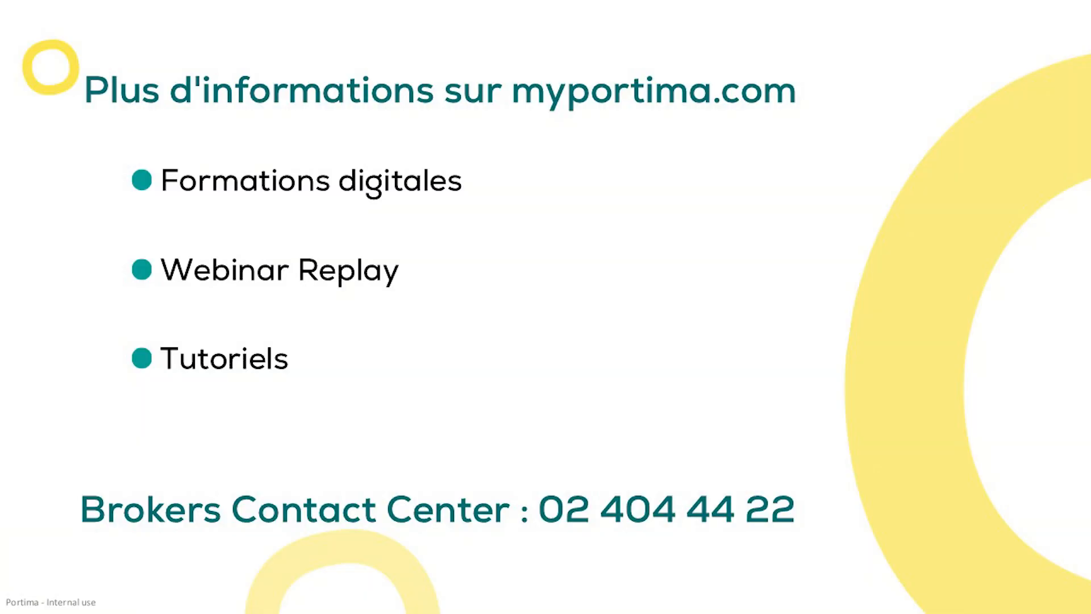